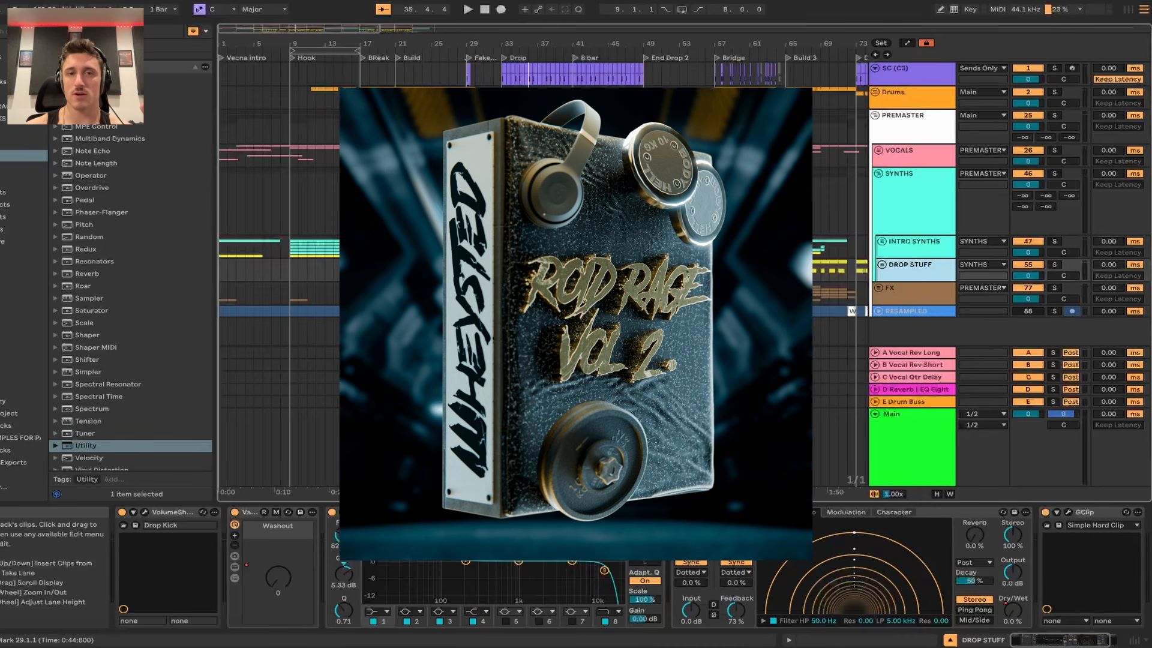
- Place the playhead at the Fakeout and examine the tracks inside the DROP STUFF group
click(469, 197)
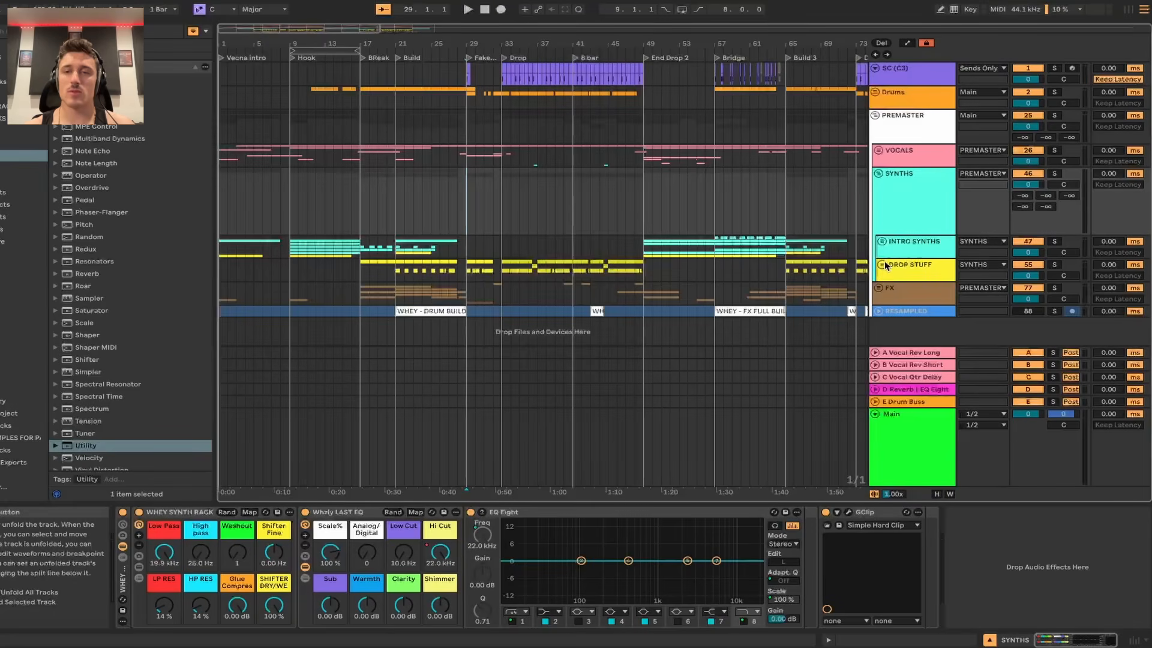
scroll(690, 283, down, 15)
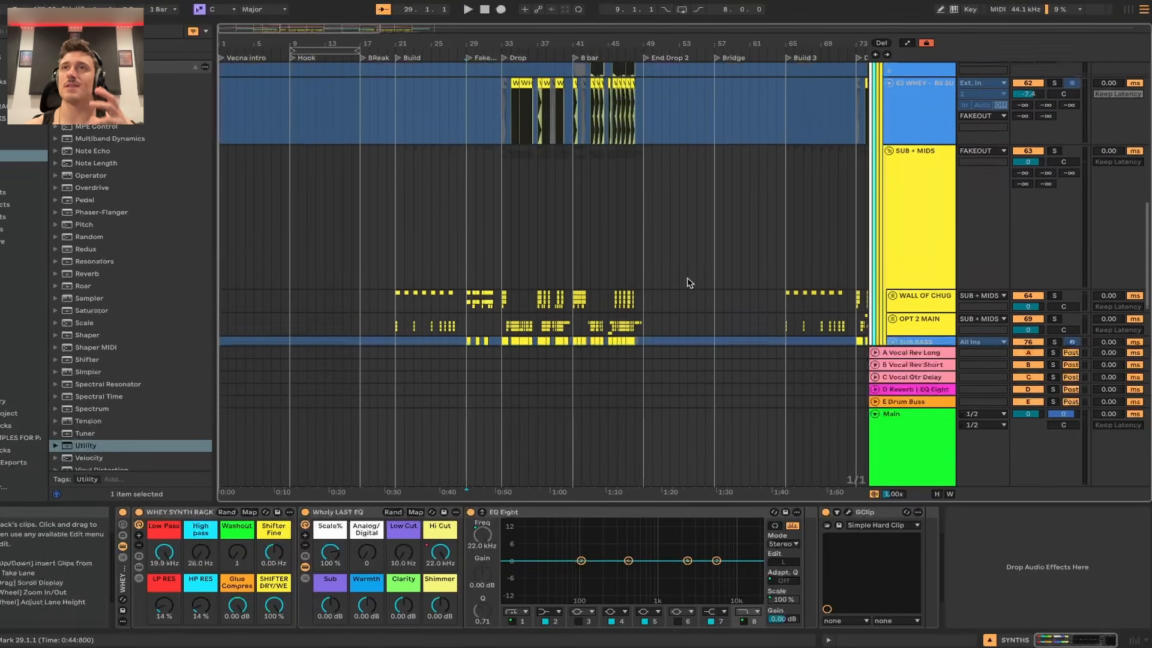
scroll(688, 280, up, 8)
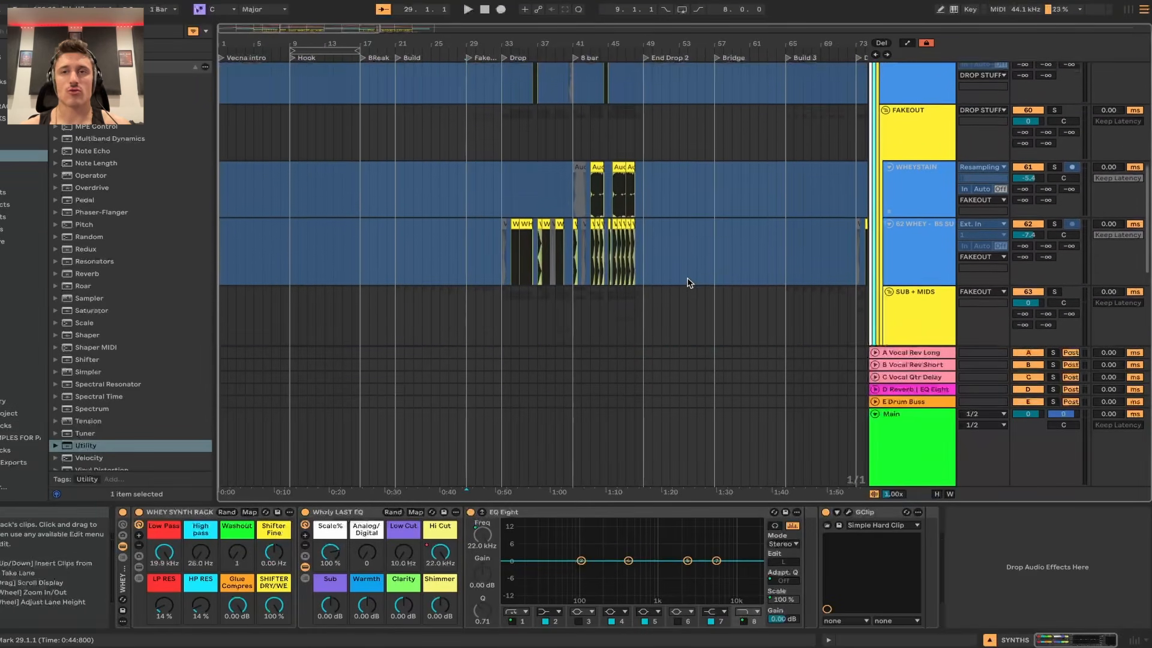
scroll(688, 281, up, 3)
scroll(690, 283, down, 3)
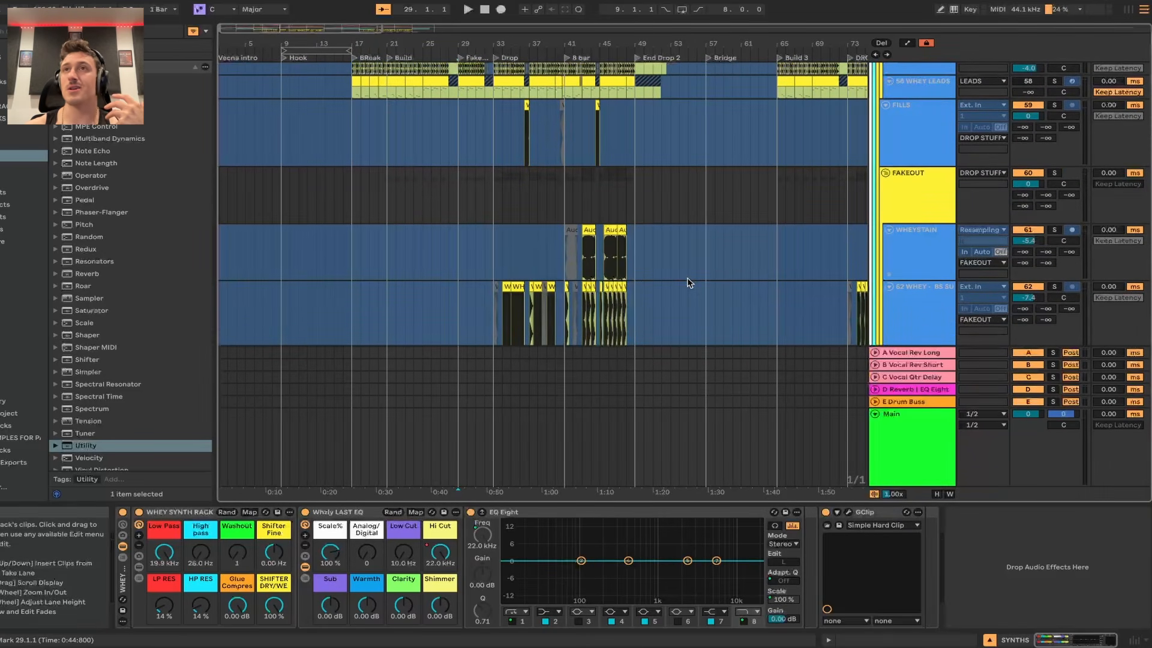
scroll(686, 277, down, 10)
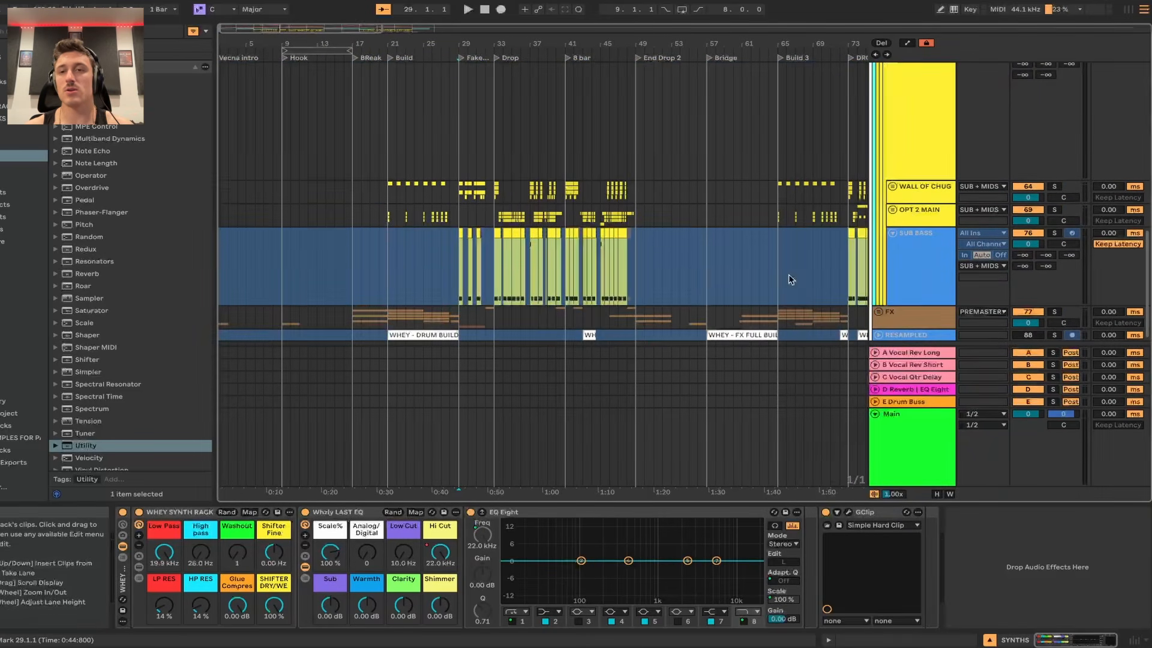
- Select the SUB + MIDS group and switch off its entire audio effect rack
scroll(959, 226, up, 3)
click(903, 171)
scroll(904, 165, up, 3)
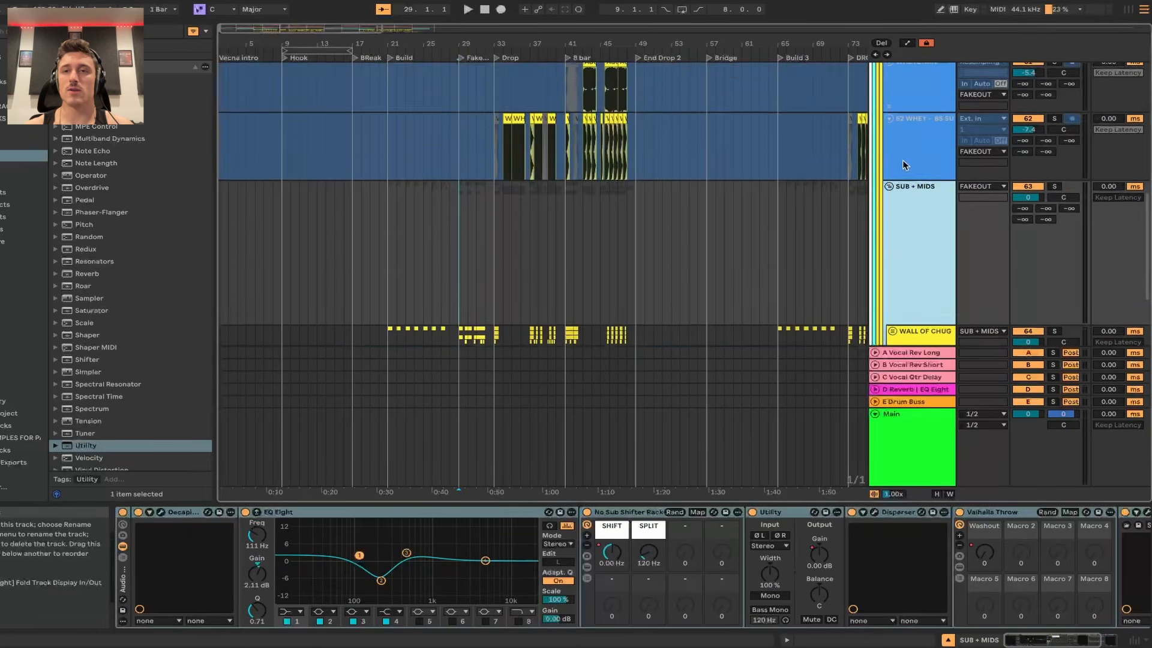
scroll(903, 165, down, 6)
scroll(903, 164, up, 7)
scroll(903, 164, down, 2)
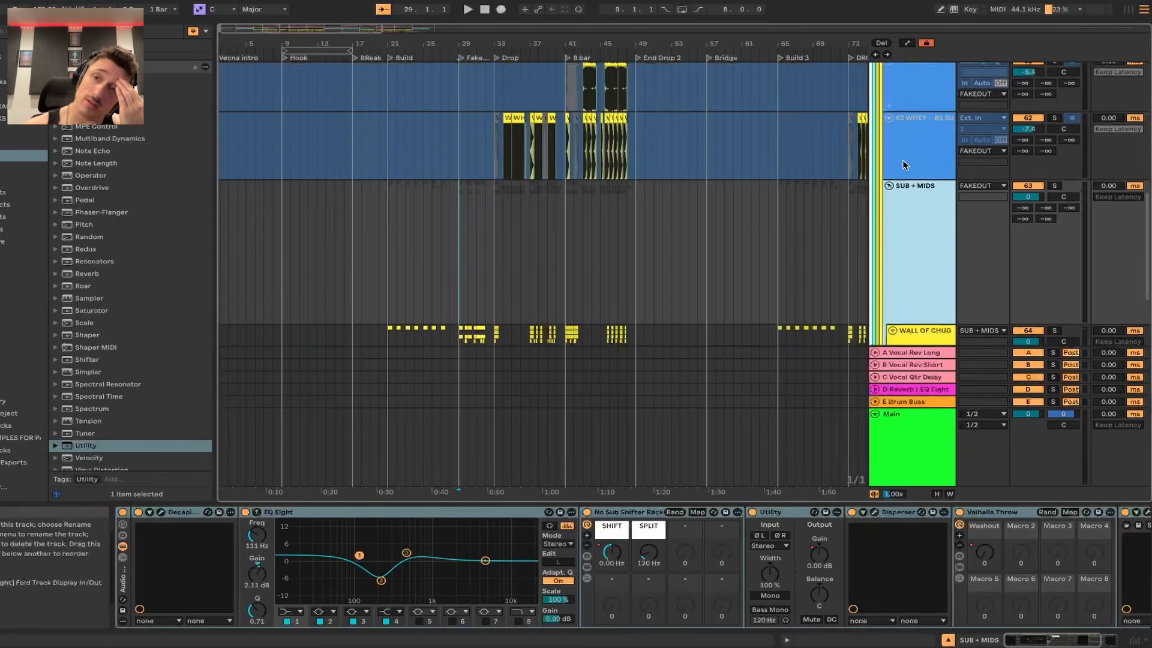
scroll(902, 160, down, 3)
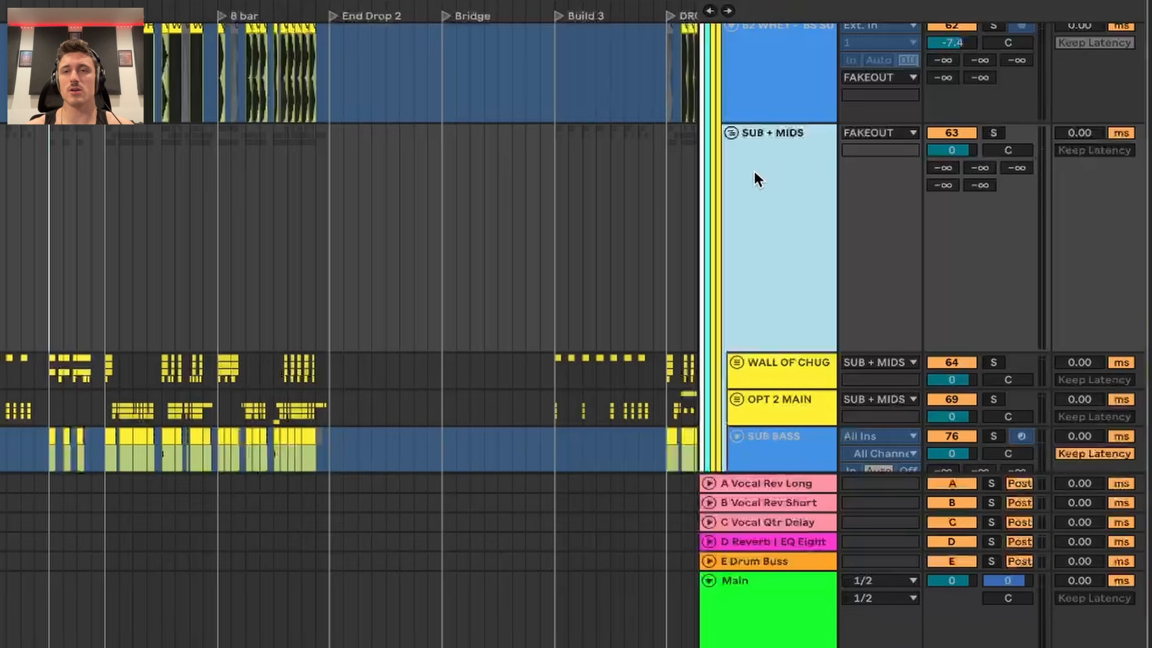
scroll(754, 219, up, 1)
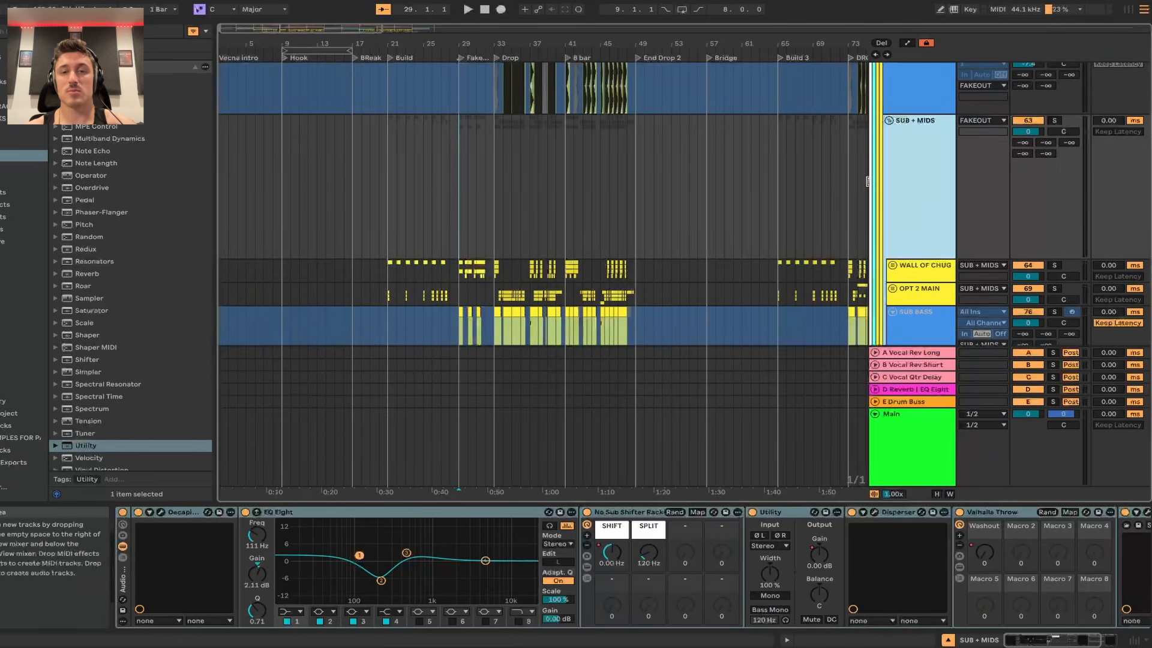
scroll(912, 179, up, 3)
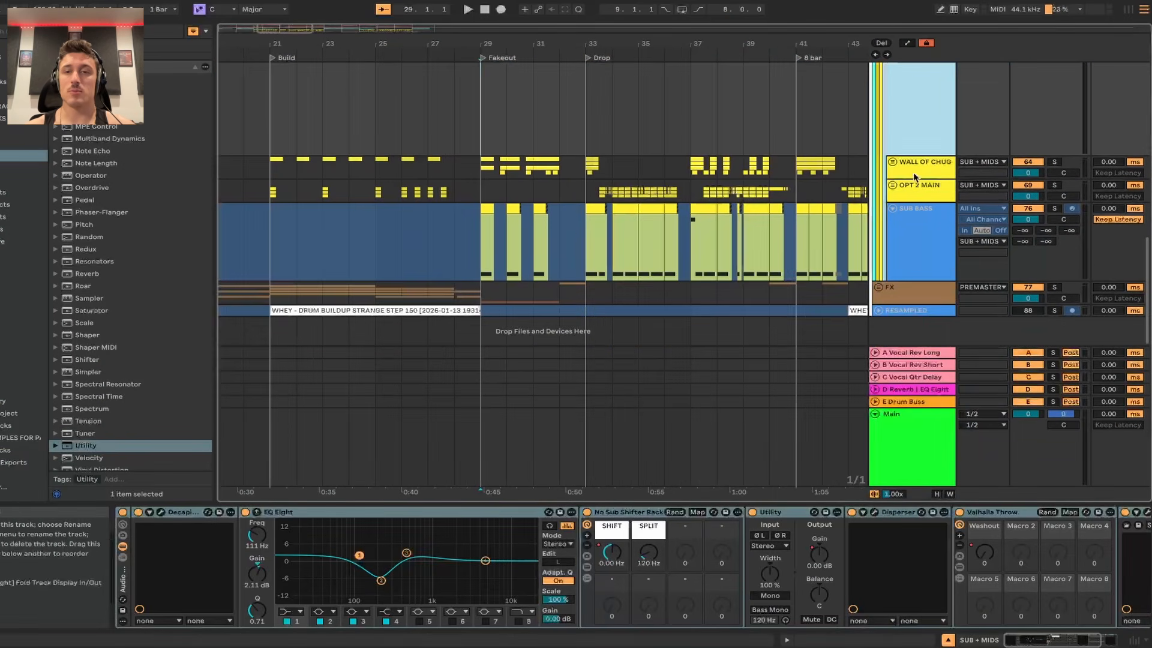
click(122, 512)
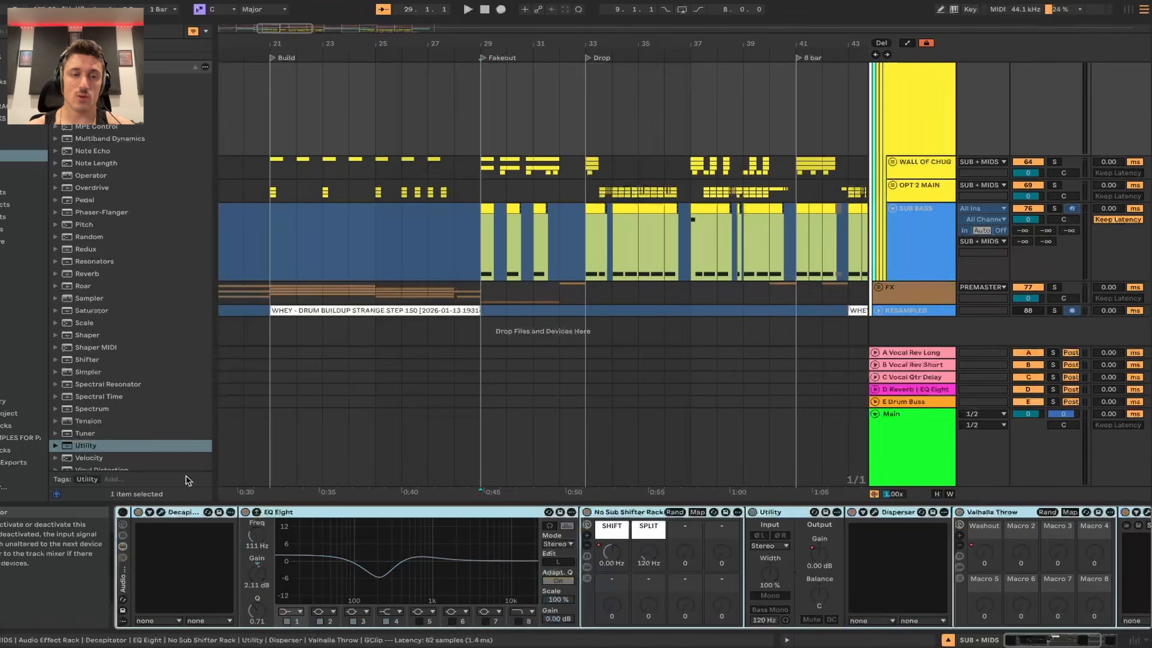
- Solo the SUB BASS track and audition it from the Fakeout and in the drop
click(912, 167)
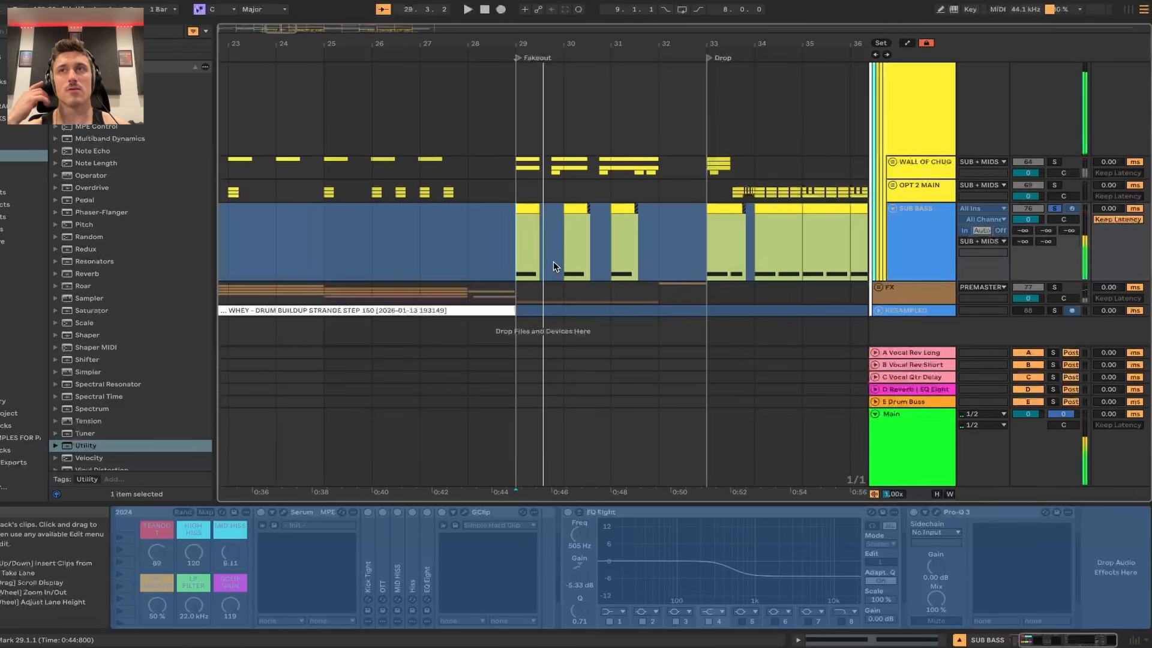
key(space)
scroll(666, 253, right, 3)
key(space)
click(611, 257)
key(space)
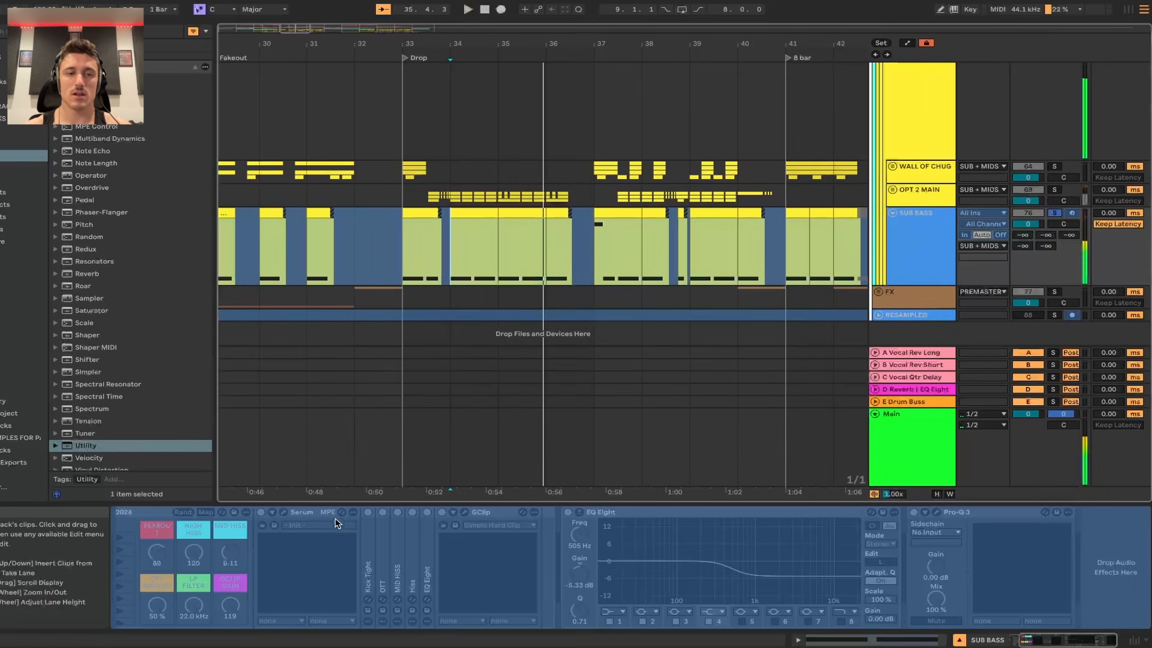
- Play the soloed sub bass with the SPAN analyzer showing its spectrum, and hide the analyzer window
scroll(347, 534, left, 2)
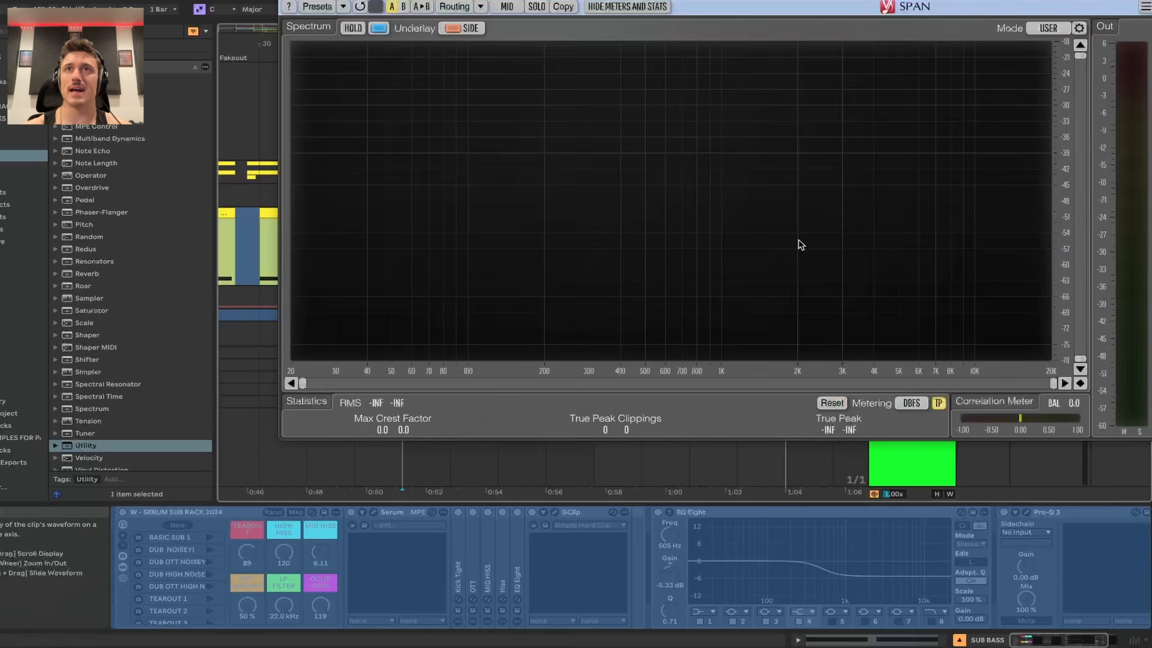
key(space)
key(space)
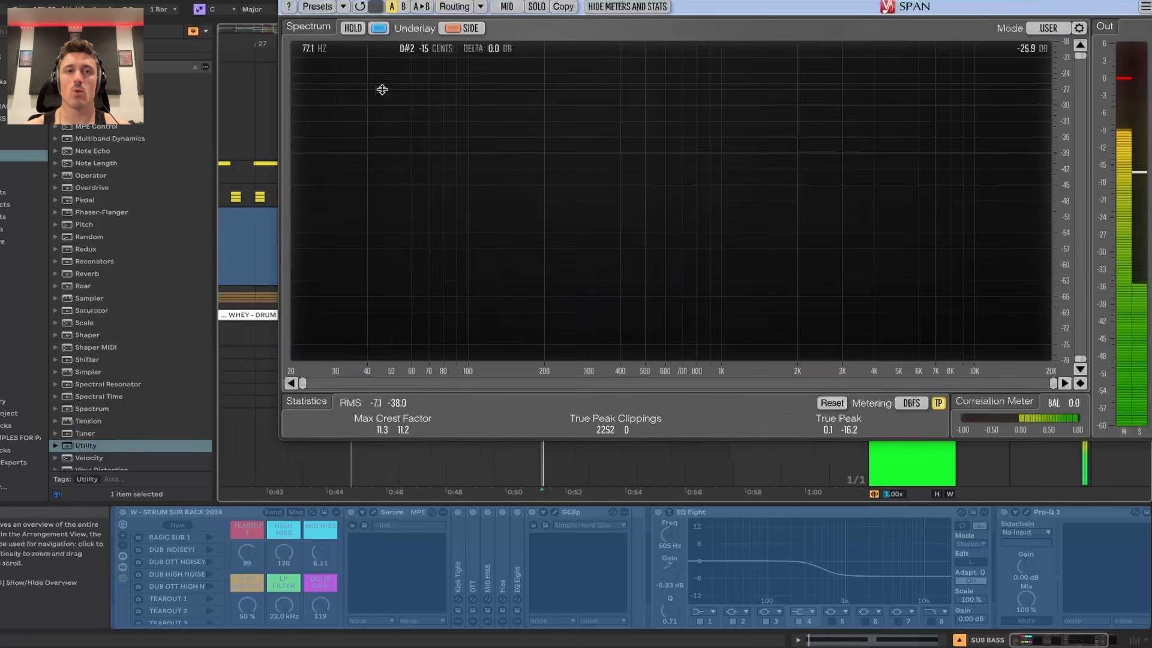
key(space)
key(space)
key(ctrl+alt+p)
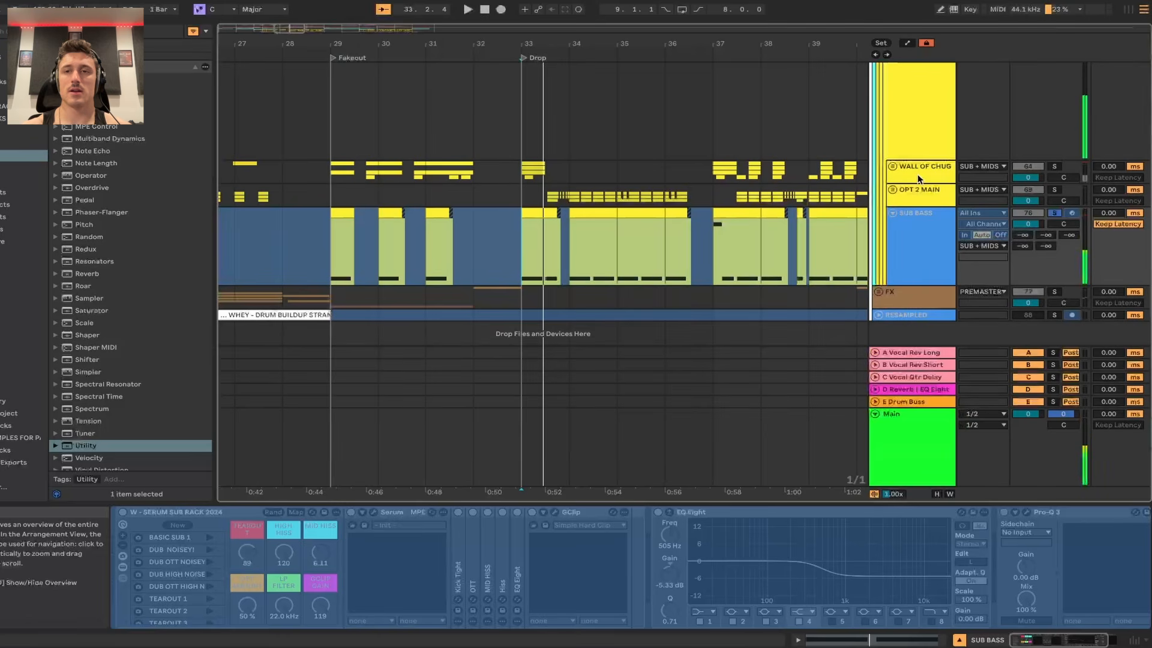
- Solo the WALL OF CHUGS group and unfold it, with the playhead at the Fakeout
click(895, 171)
key(s)
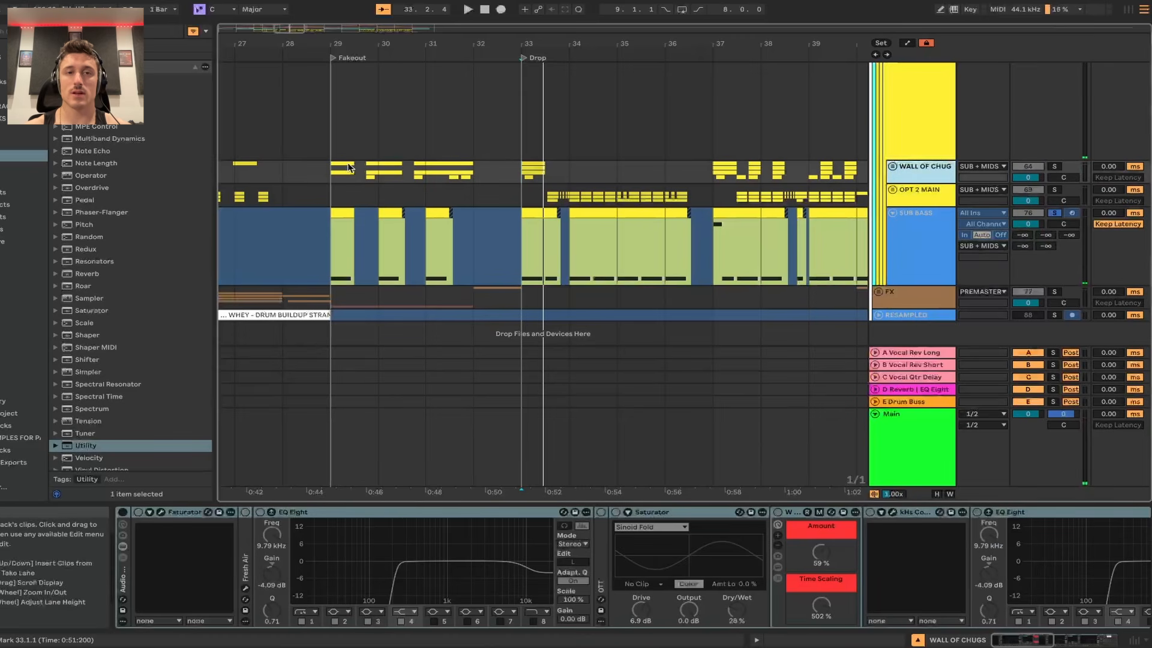
click(348, 165)
click(892, 166)
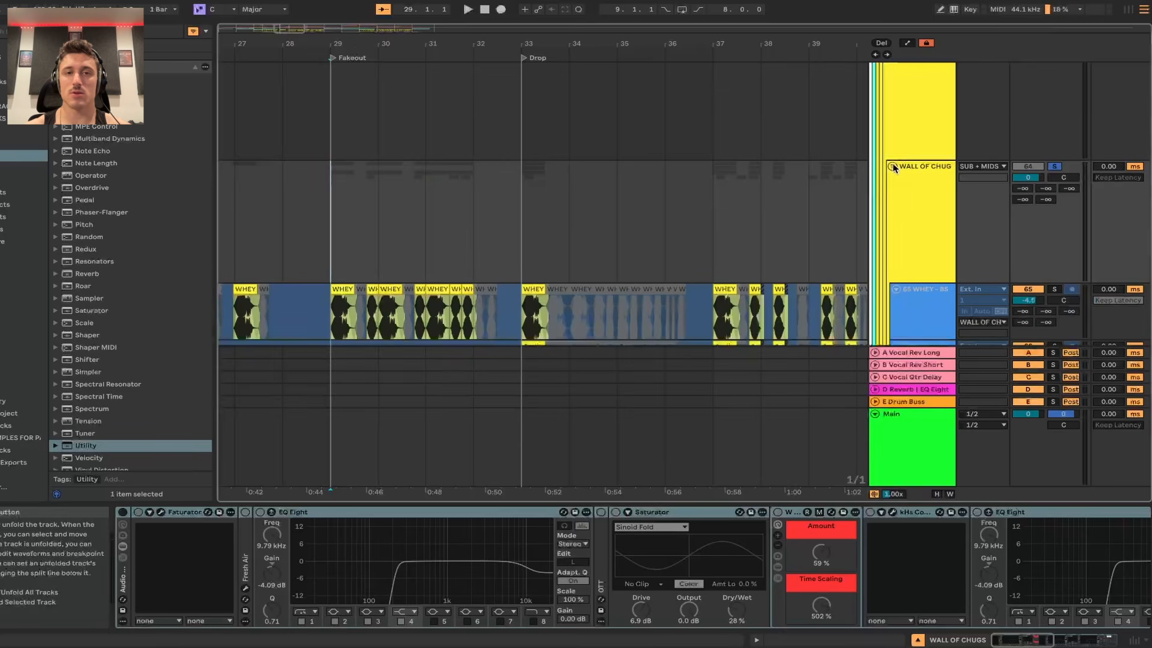
- Inspect the clips and device chains of the layer tracks inside the WALL OF CHUGS group
scroll(565, 224, down, 3)
click(898, 206)
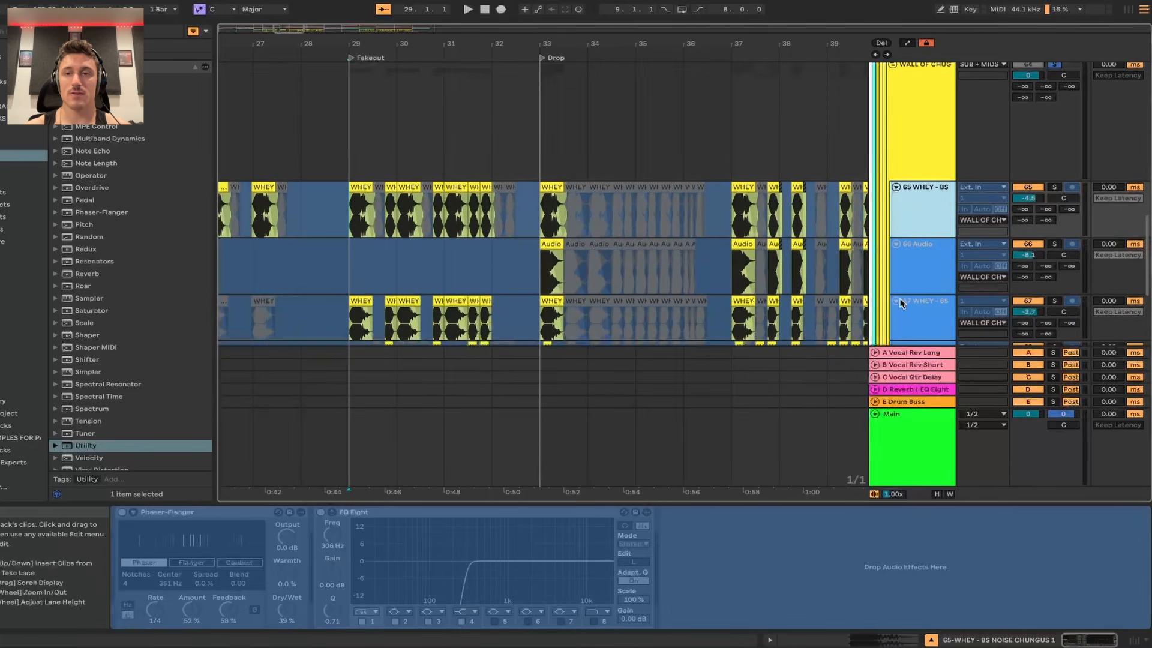
click(909, 265)
scroll(909, 265, down, 3)
click(909, 259)
scroll(909, 260, down, 3)
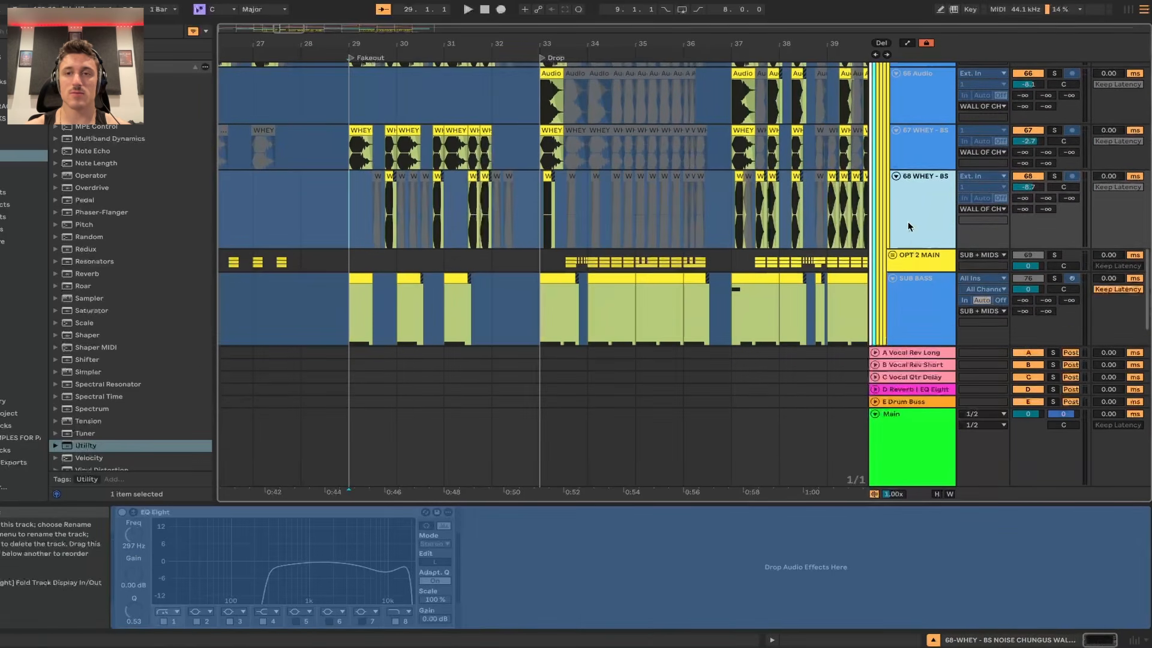
scroll(907, 210, up, 5)
click(914, 176)
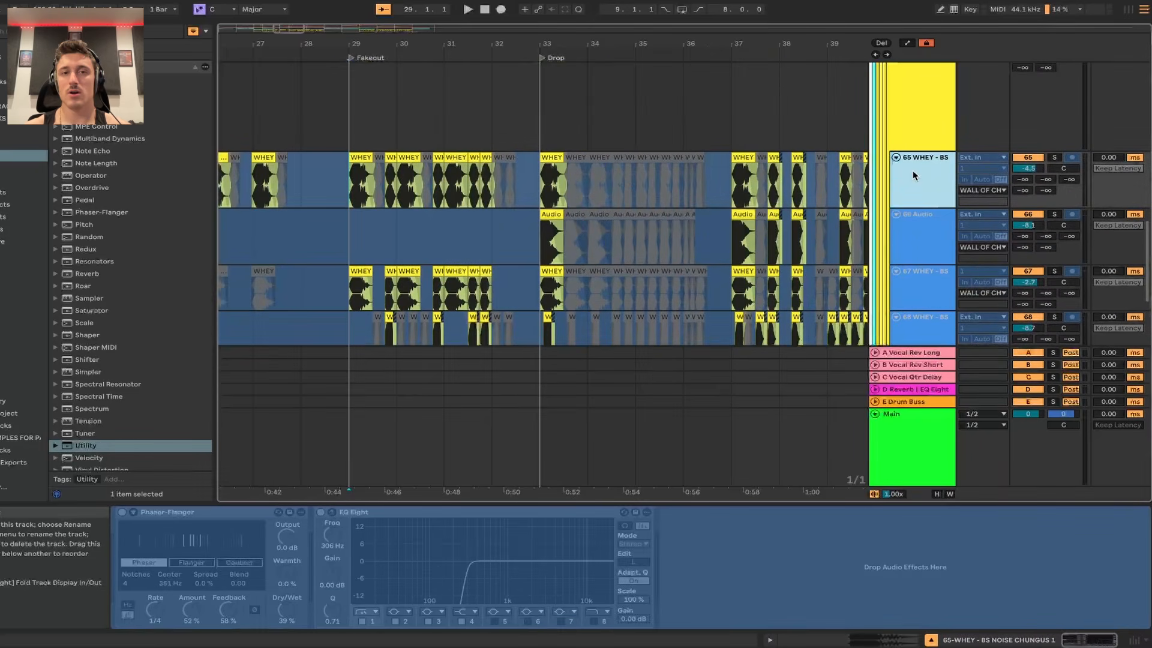
- Play the WALL OF CHUGS layers from the Fakeout, check the mid-bass spectrum in SPAN, and close the analyzer
click(902, 116)
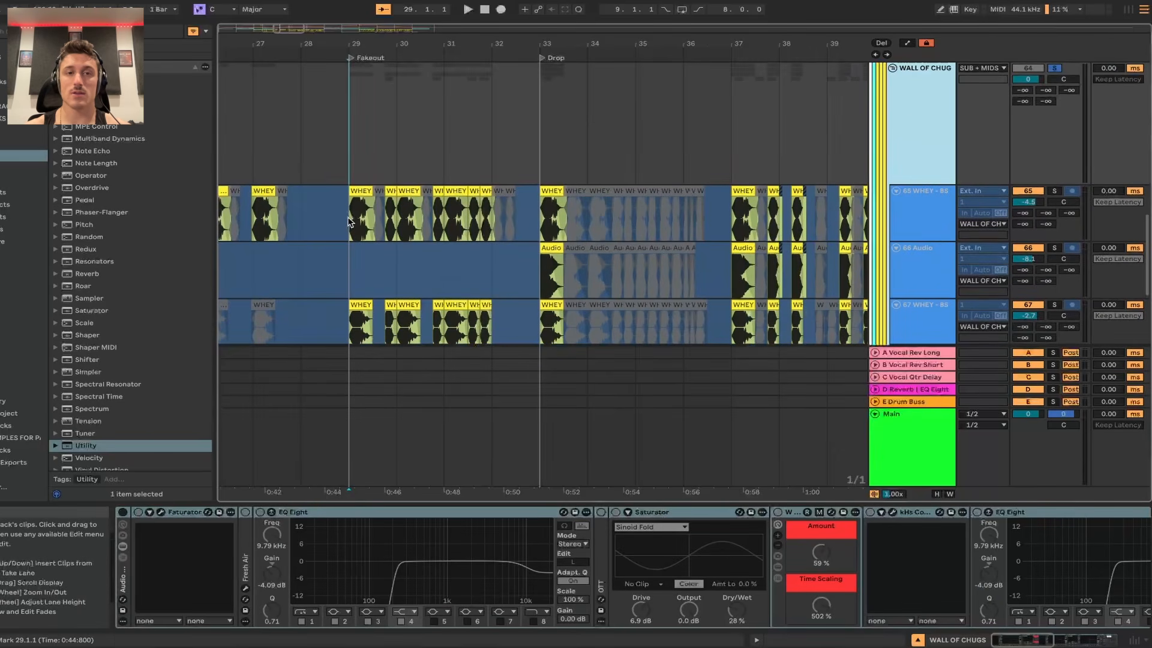
click(348, 222)
key(space)
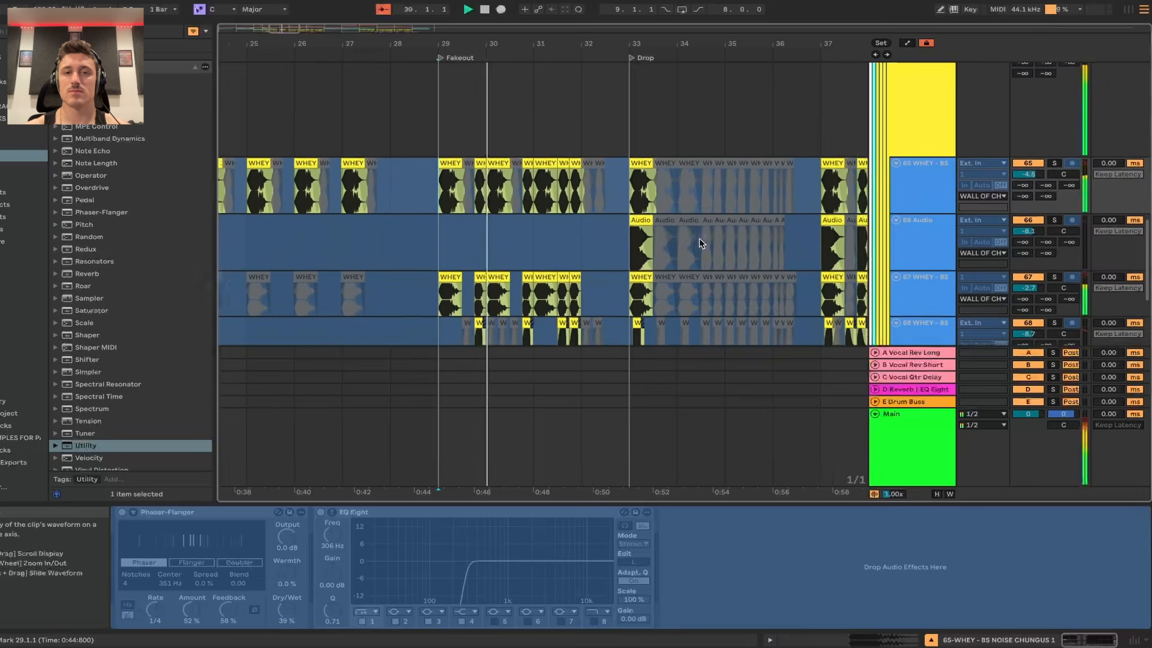
scroll(699, 238, right, 2)
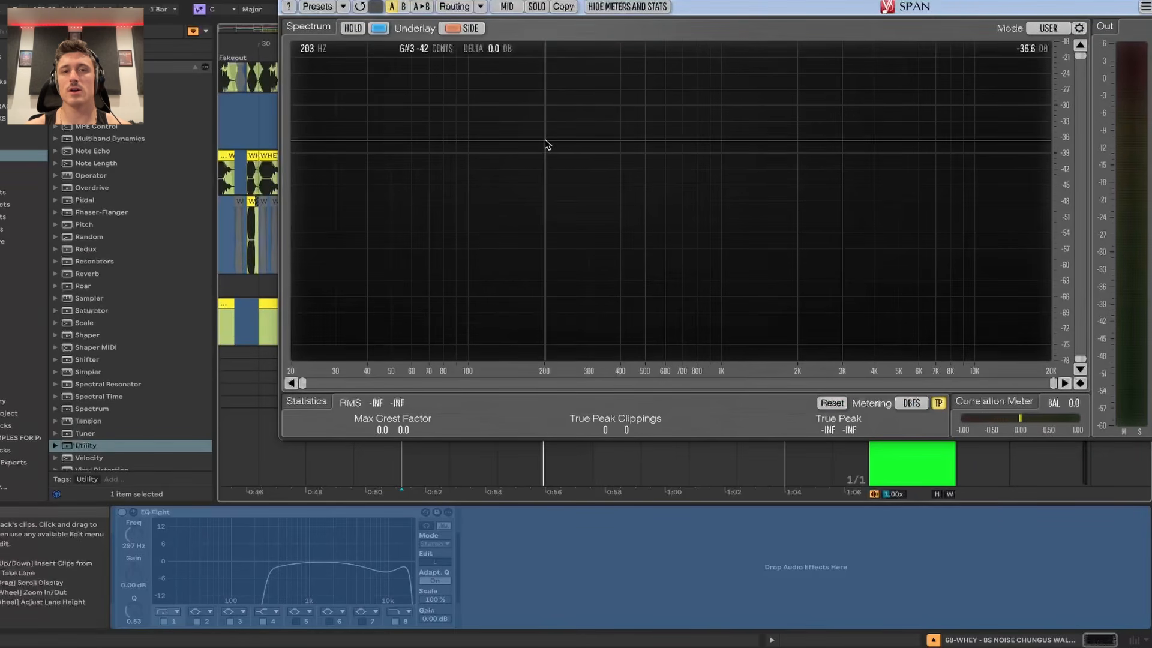
key(space)
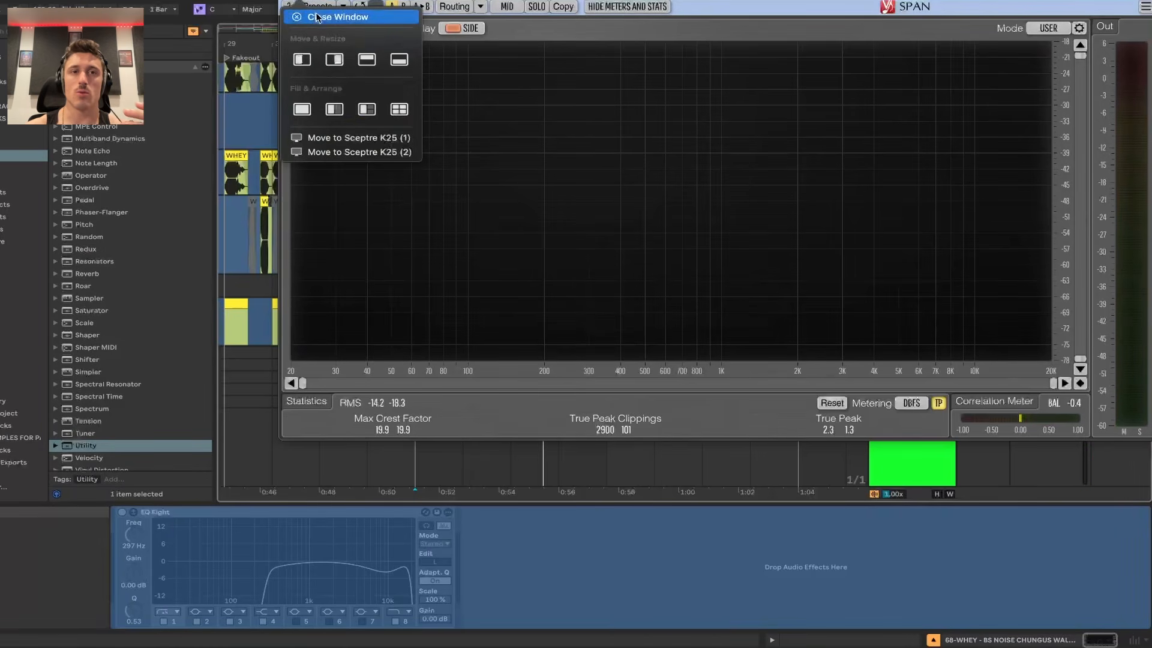
click(316, 17)
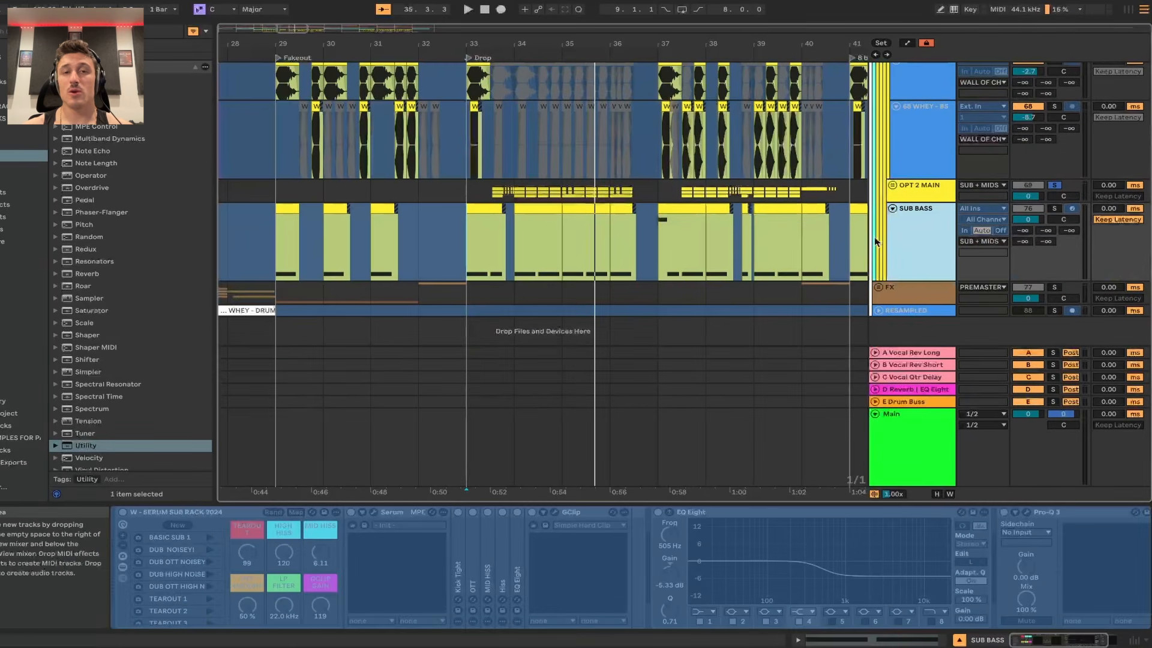
- Add the SUB BASS track to the solo selection alongside the soloed mid-bass groups
scroll(874, 240, up, 10)
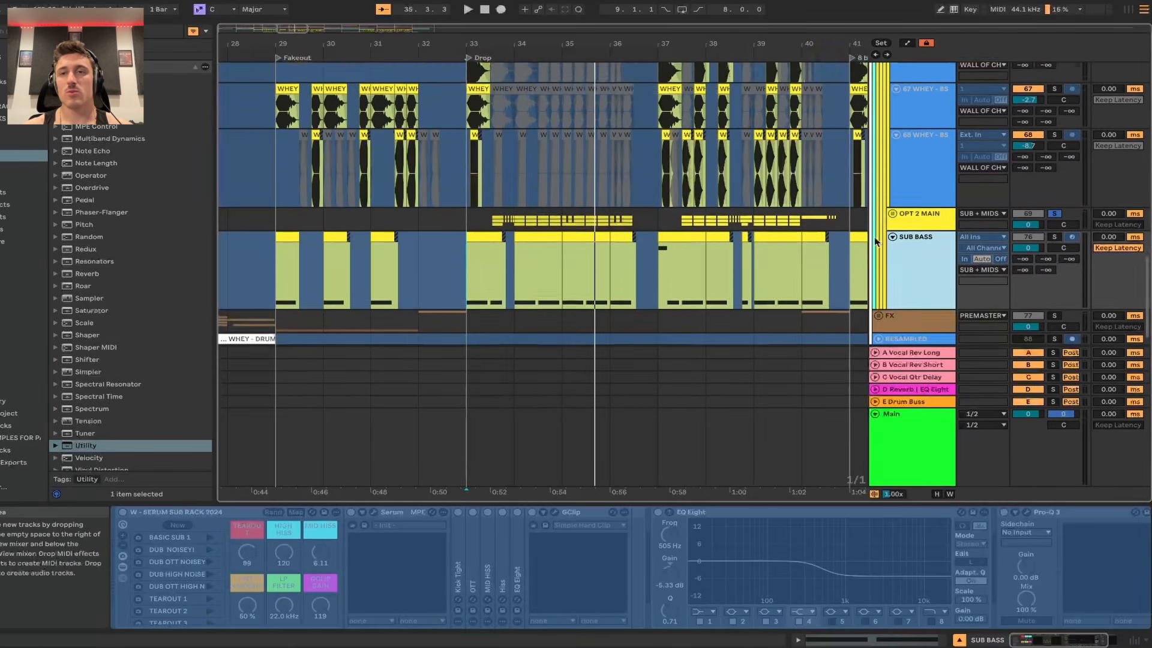
scroll(874, 240, down, 1)
scroll(875, 241, down, 3)
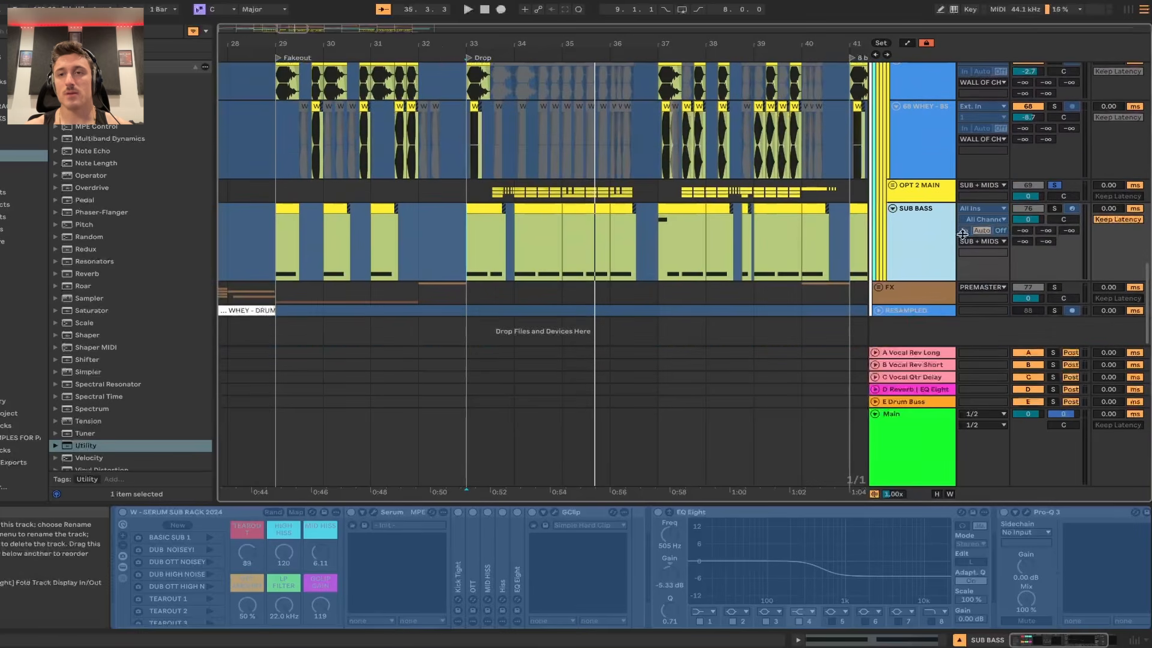
super+click(1056, 210)
- Play the soloed sub and mid-bass tracks together from the Fakeout and check their combined spectrum in SPAN
scroll(707, 177, up, 4)
scroll(707, 176, left, 3)
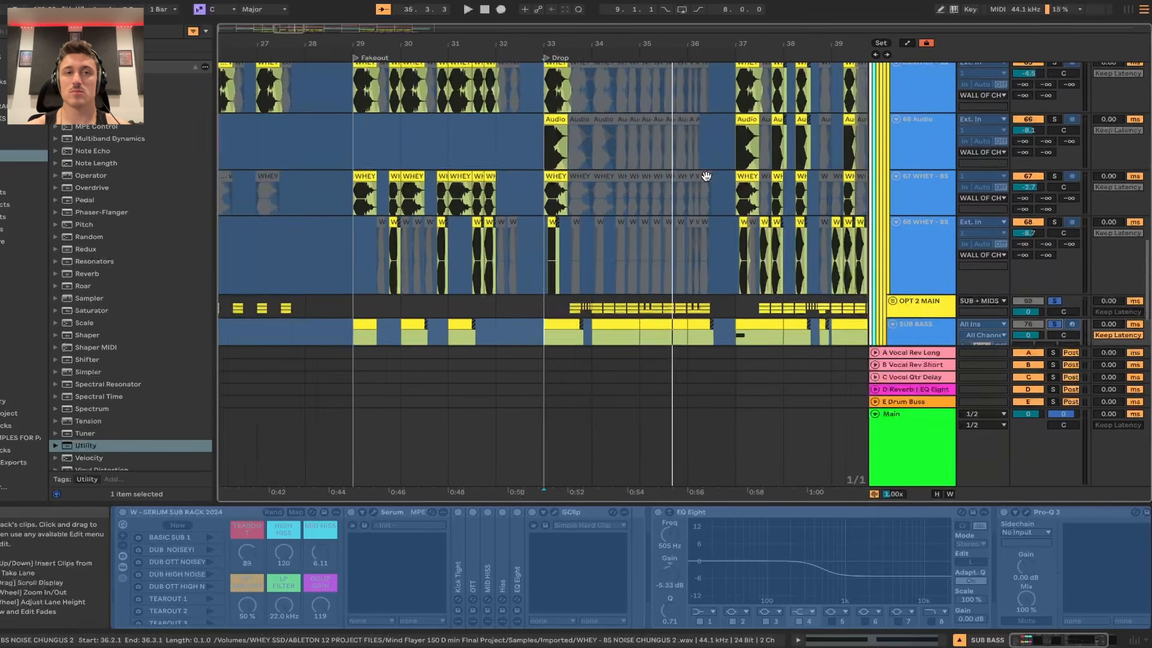
click(367, 110)
key(super+alt+p)
key(space)
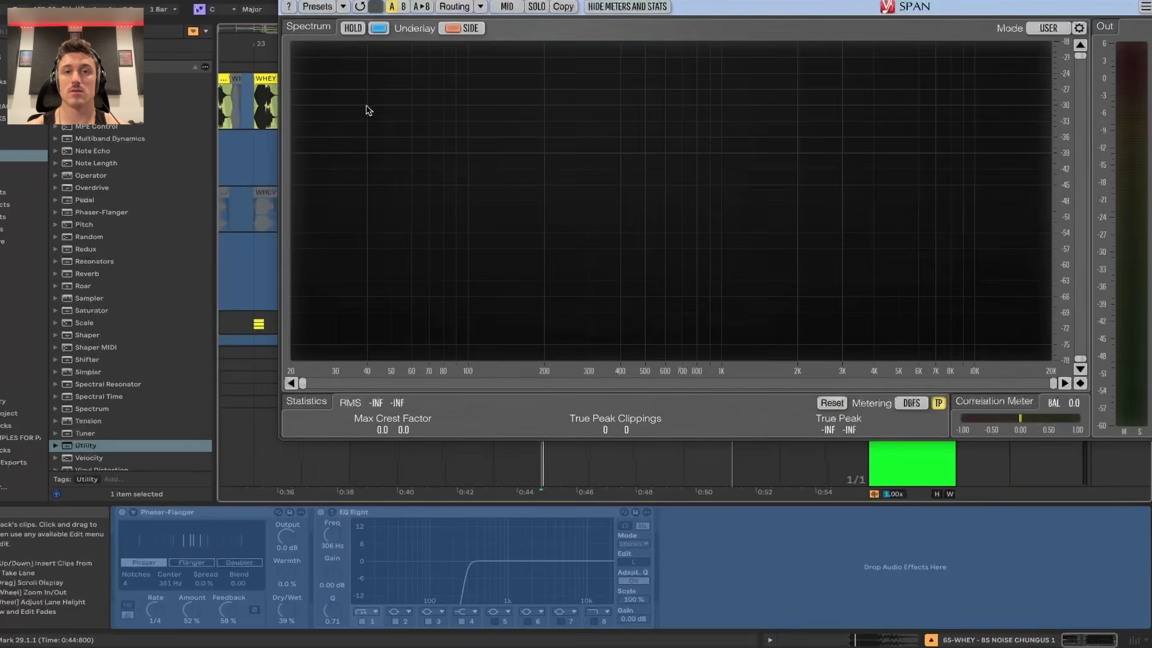
key(space)
key(space)
key(super+alt+p)
key(space)
key(space)
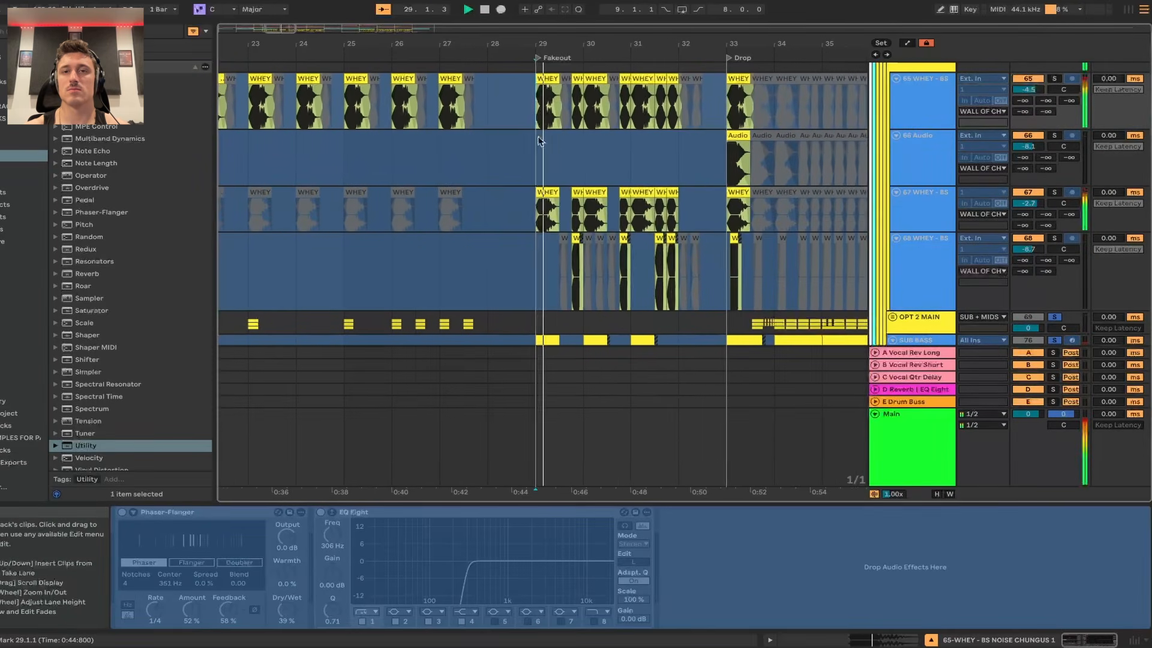
key(space)
- Play the combined sub and mid-bass tracks from the start of the Drop with the SPAN analyzer
click(730, 110)
key(space)
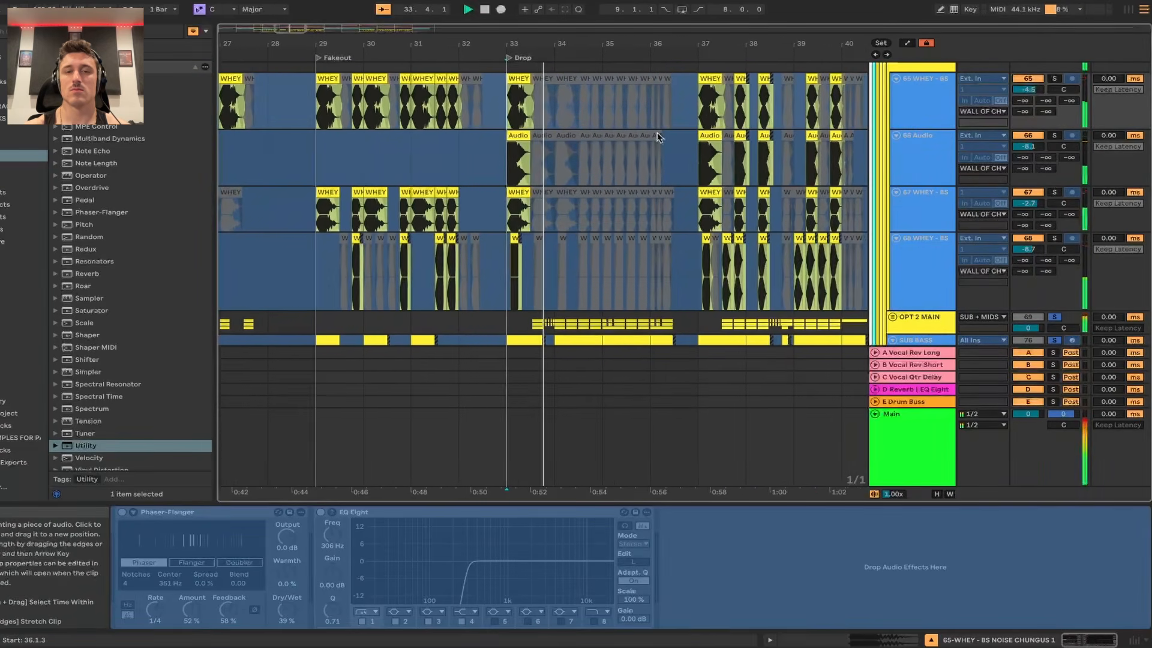
key(super+alt+p)
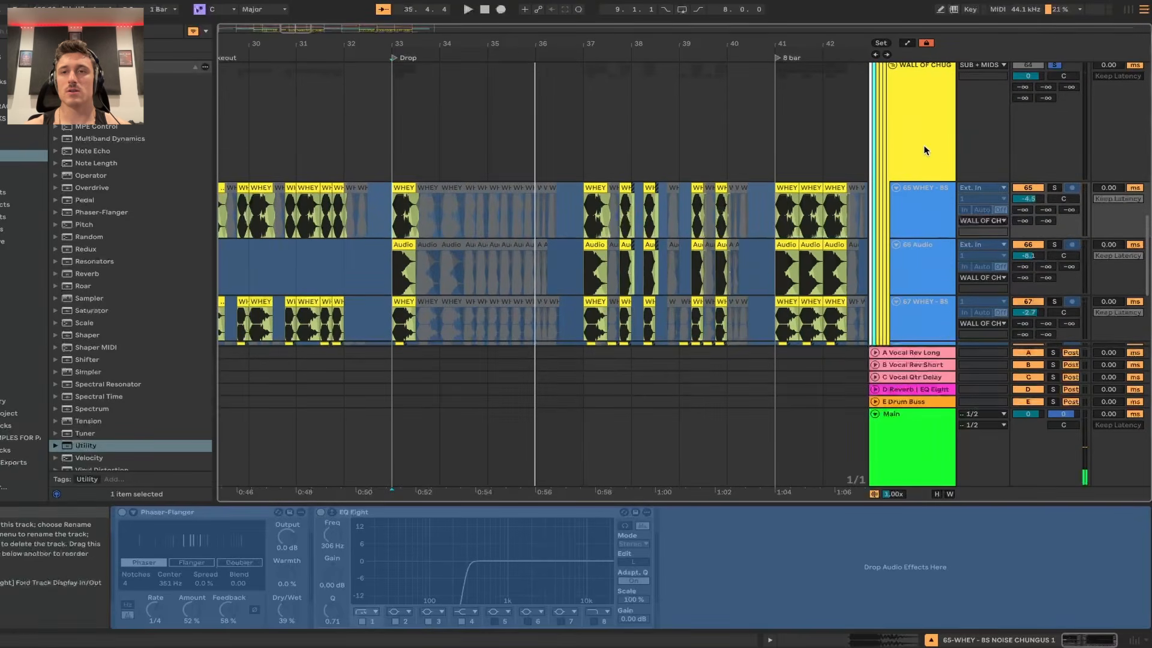
- Select the WALL OF CHUGS group and open its Faturator plug-in window
click(905, 149)
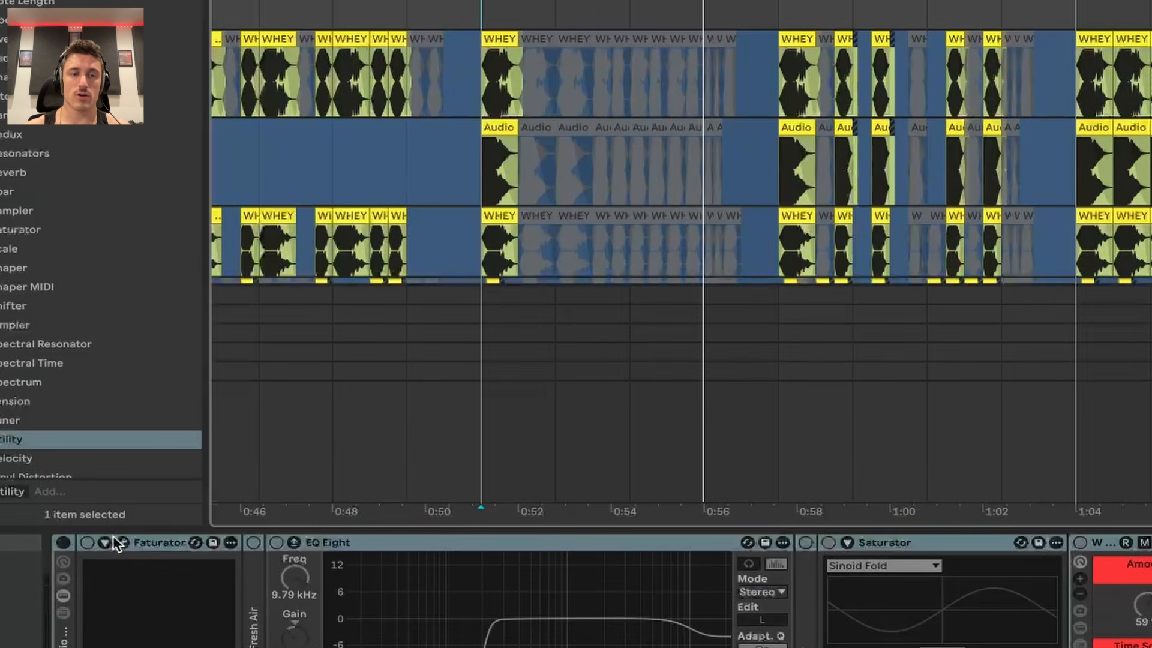
click(122, 543)
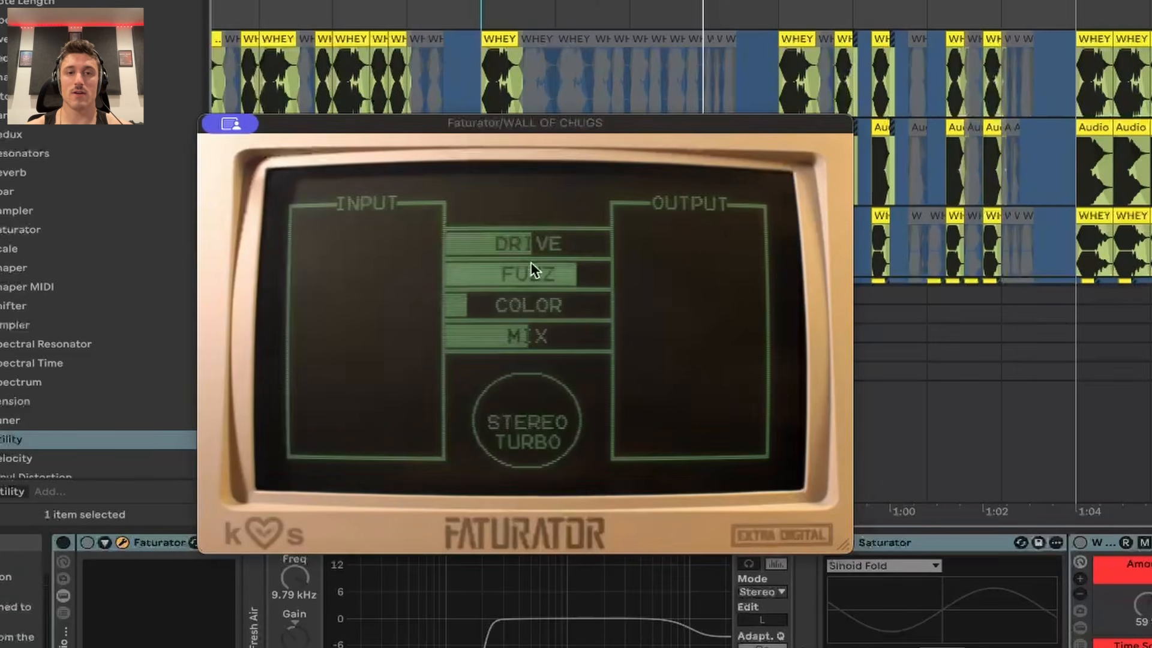
- Close the Faturator window and inspect the Fresh Air plug-in settings on the WALL OF CHUGS group
mouse_move(239, 124)
click(276, 163)
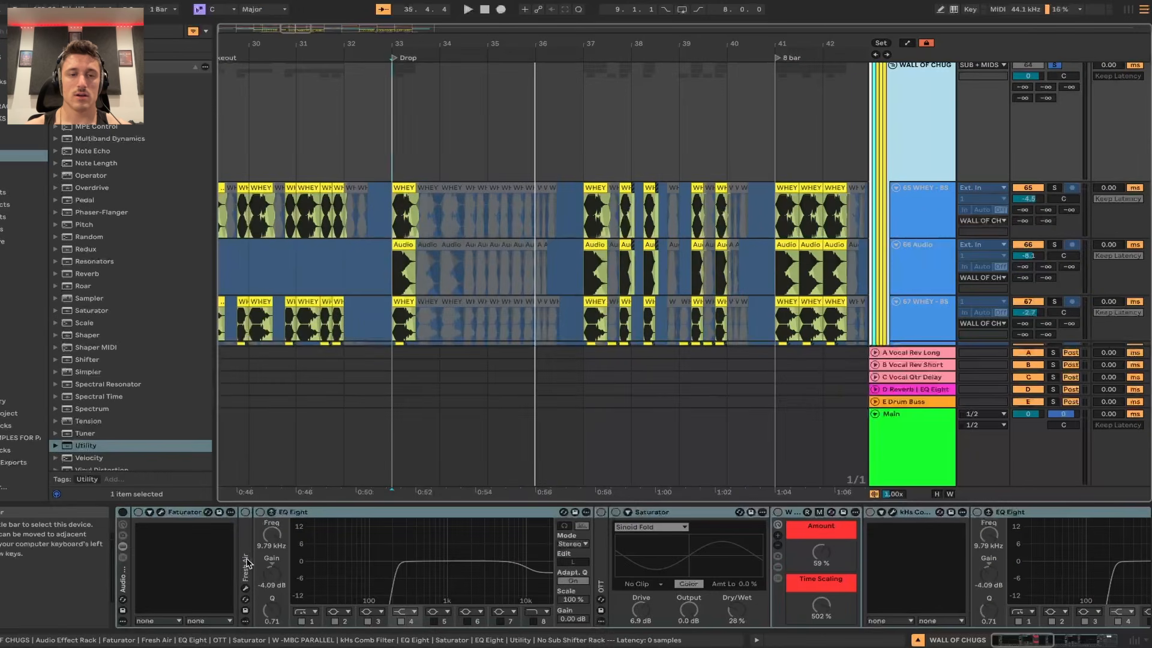
double_click(246, 563)
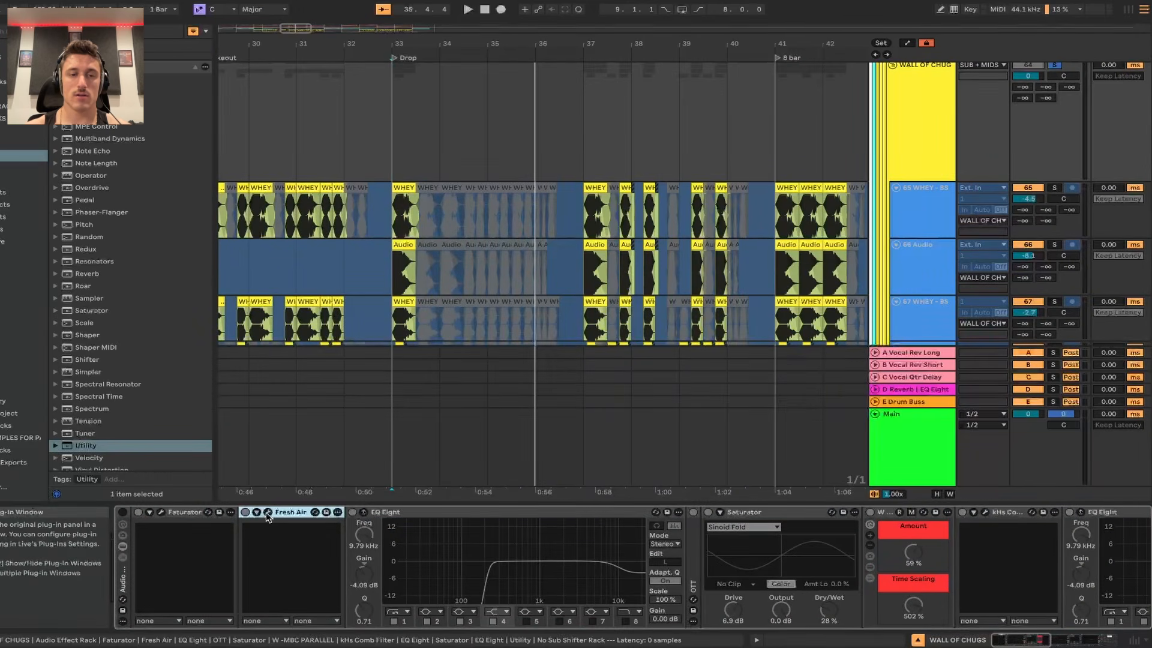
click(268, 512)
mouse_move(204, 106)
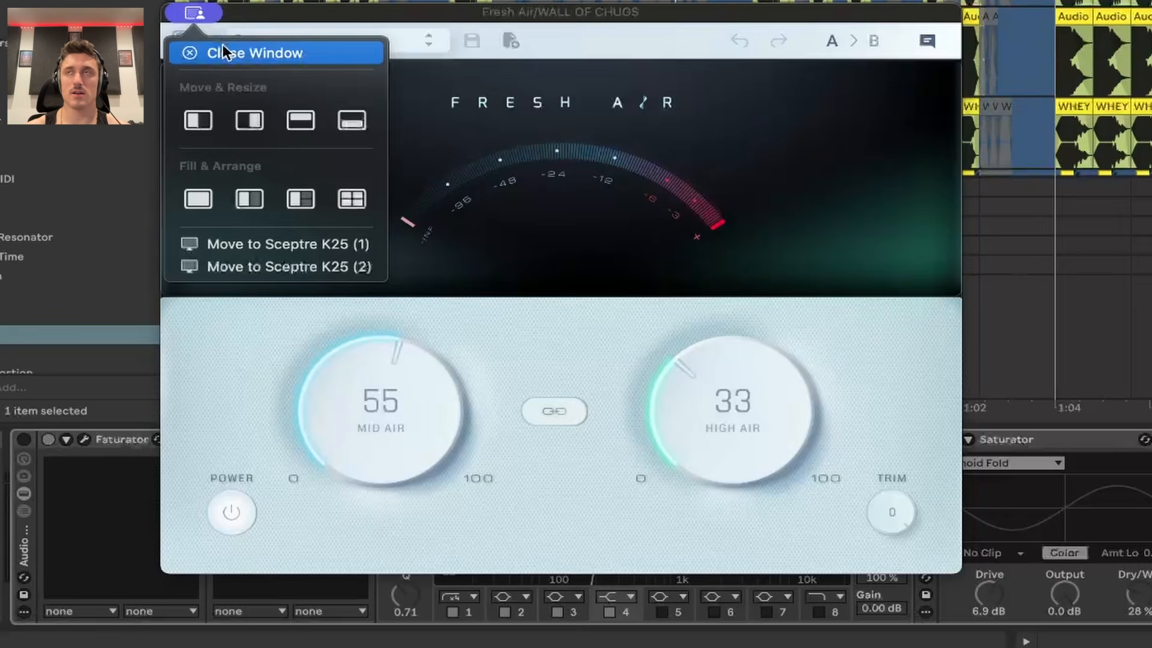
click(218, 134)
- Inspect the kHs Comb Filter settings in the WALL OF CHUGS effect chain and close its window
scroll(735, 556, right, 5)
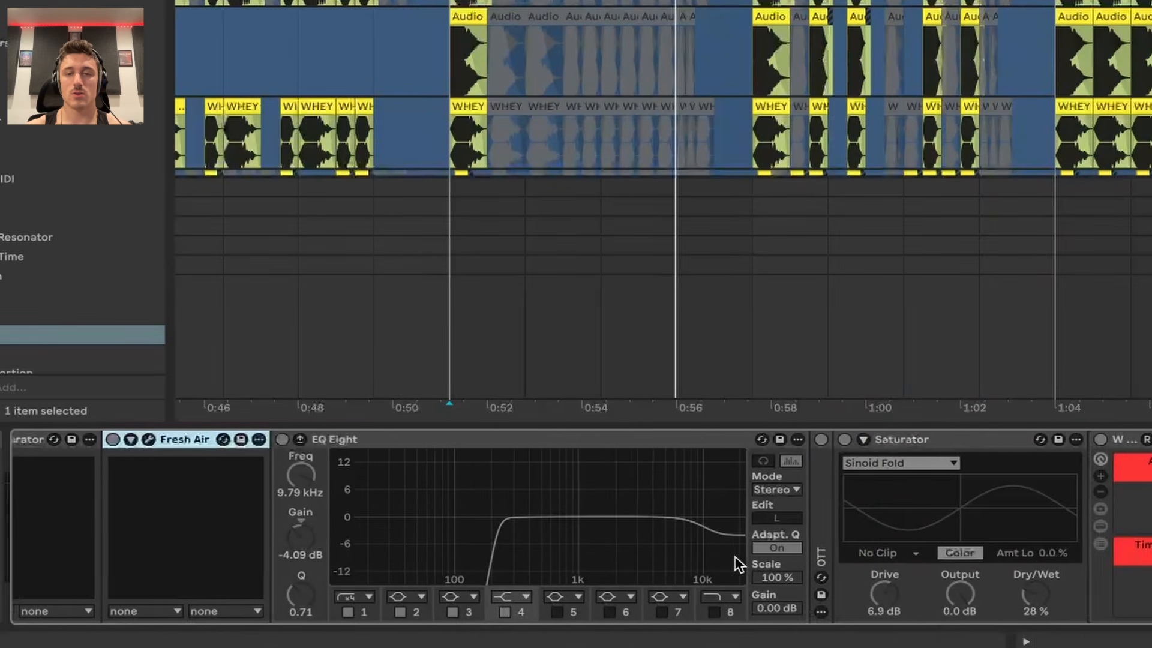
scroll(805, 534, right, 5)
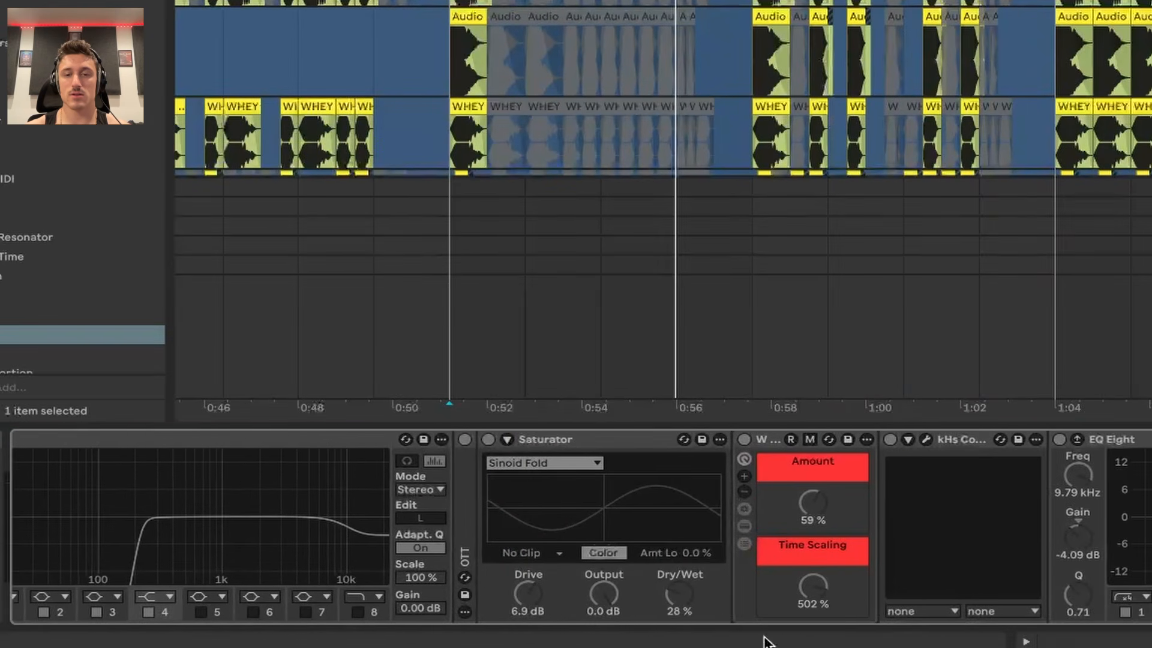
click(743, 439)
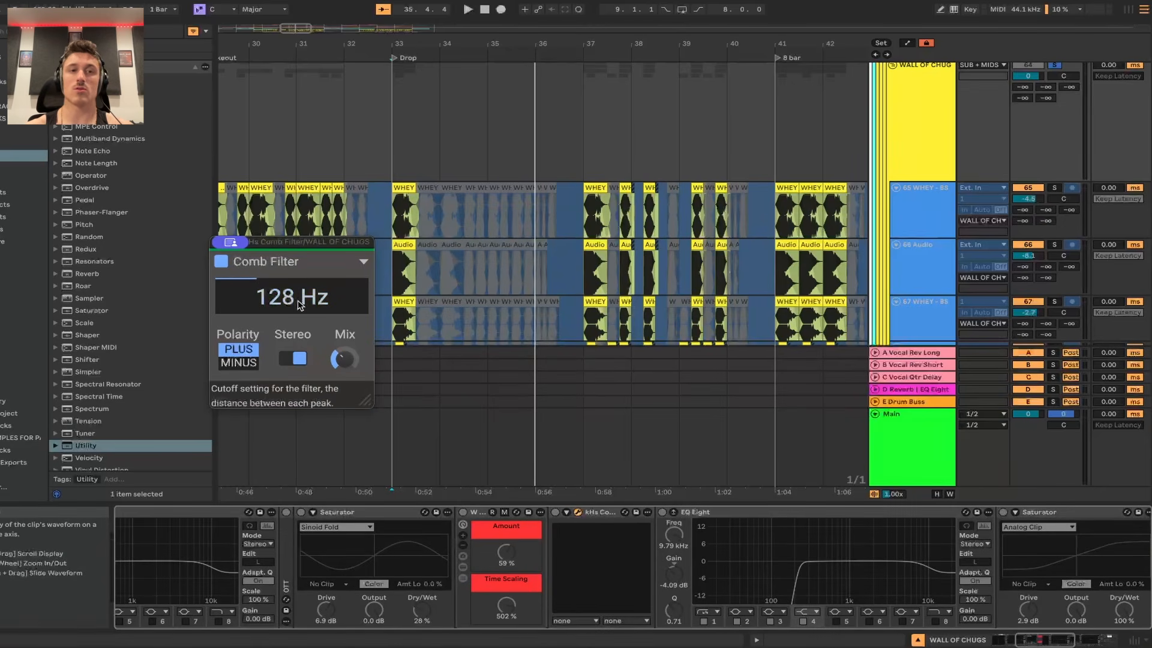
click(233, 241)
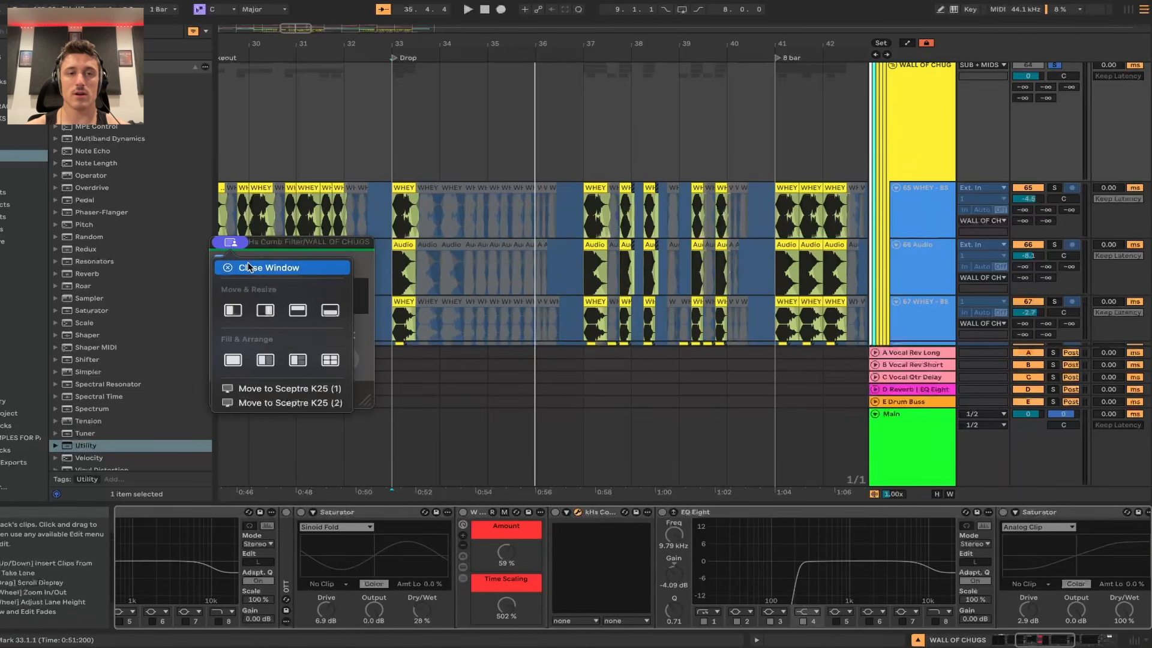
click(577, 511)
- Look through the remaining WALL OF CHUGS effects, from the second EQ Eight to the No Sub Shifter Rack
scroll(686, 559, right, 5)
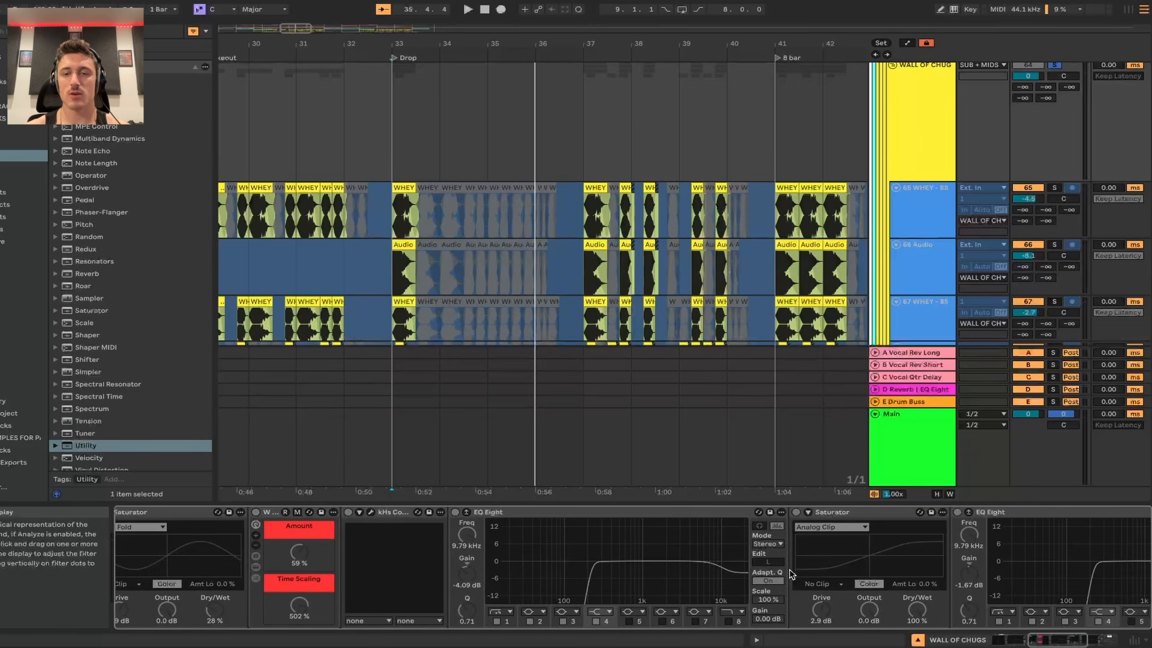
scroll(754, 545, right, 6)
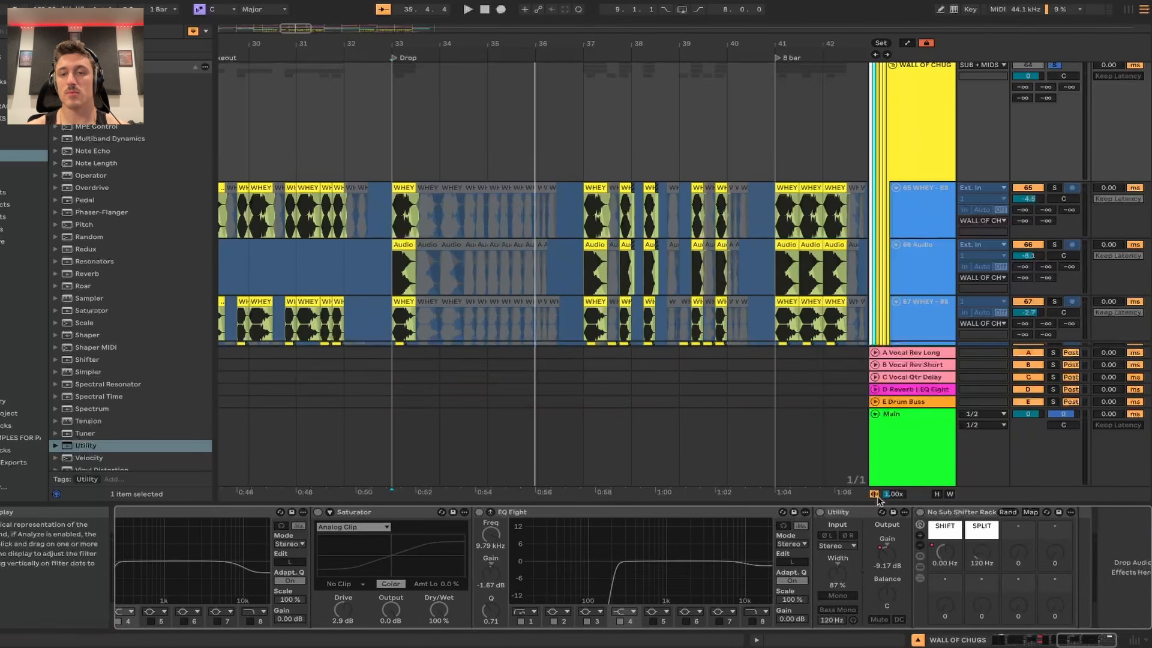
scroll(772, 546, left, 10)
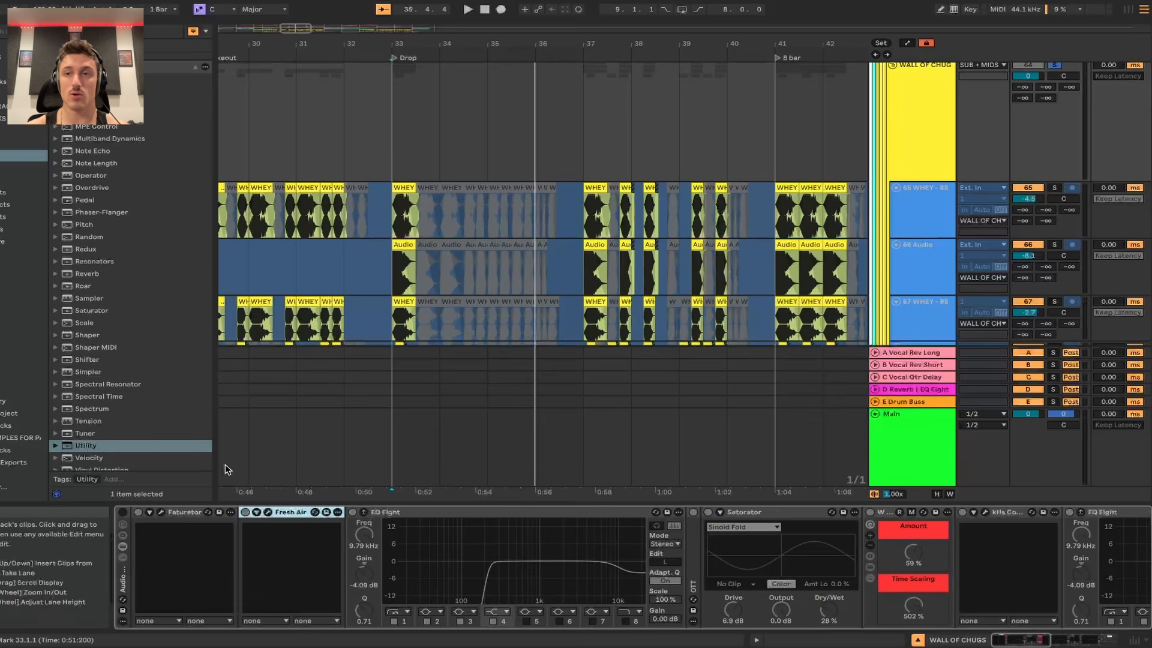
- Select the SUB + MIDS group and play its layers from the start of the Drop with the group effects bypassed
key(space)
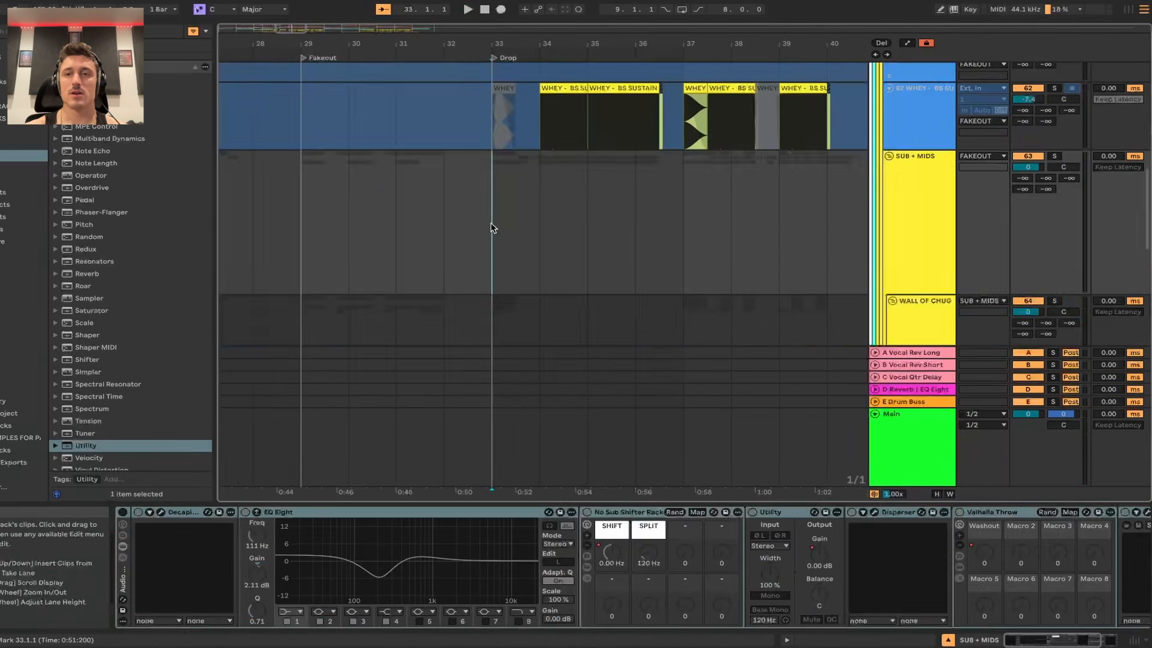
click(898, 229)
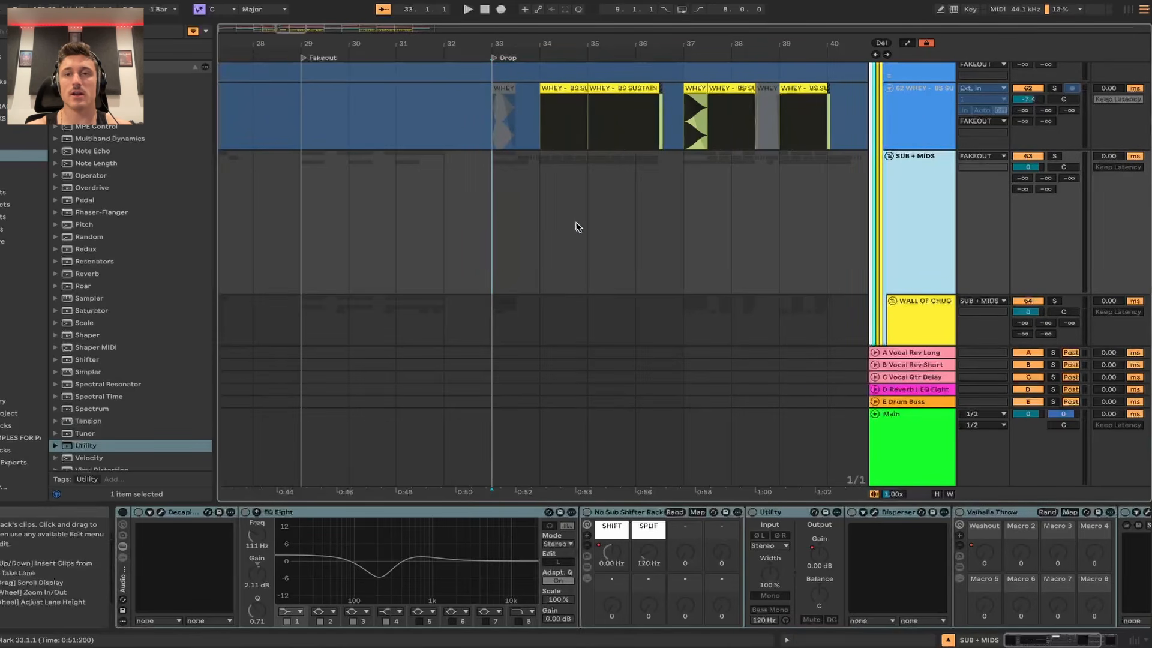
scroll(629, 288, down, 6)
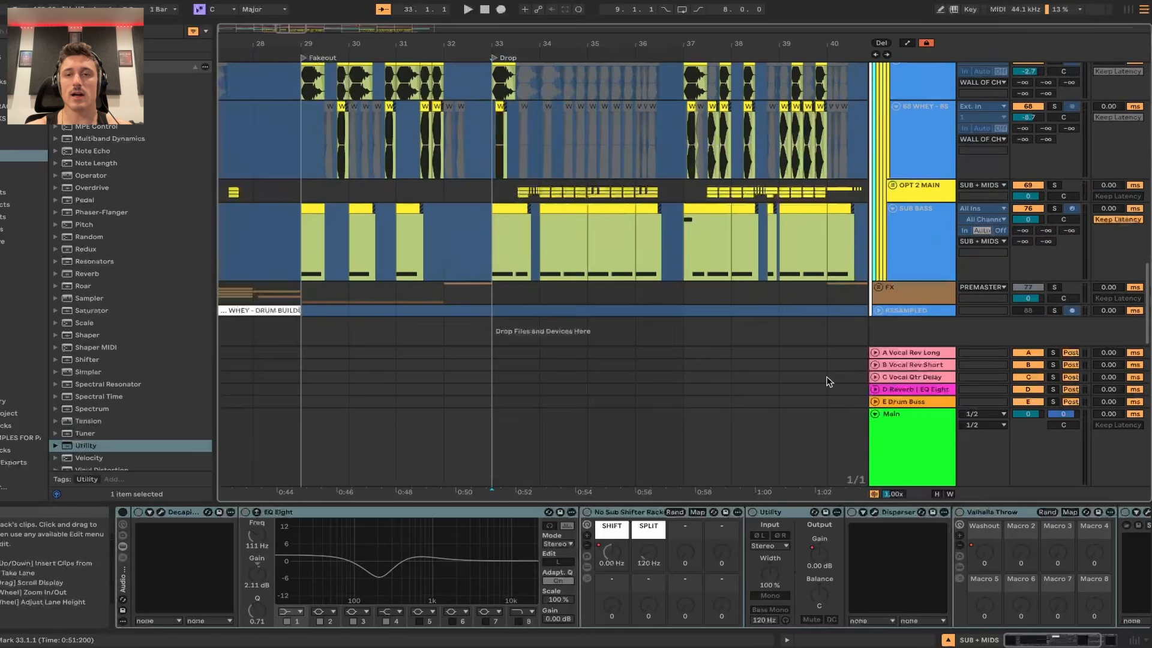
key(space)
drag(1028, 220, 1121, 222)
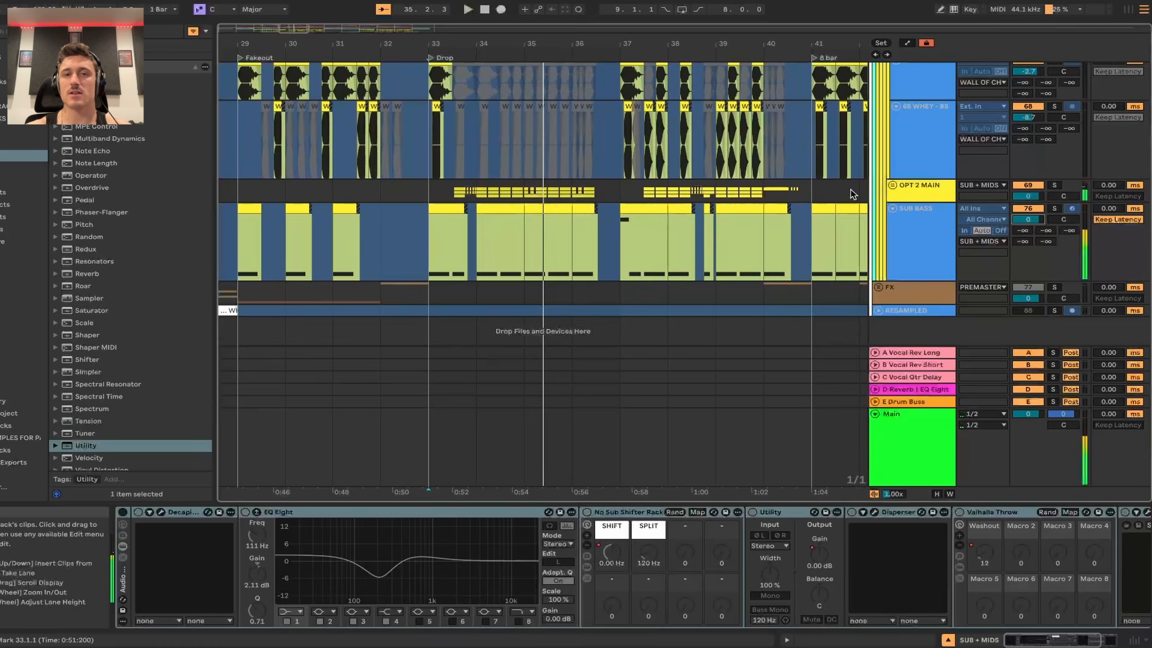
scroll(853, 195, up, 7)
key(space)
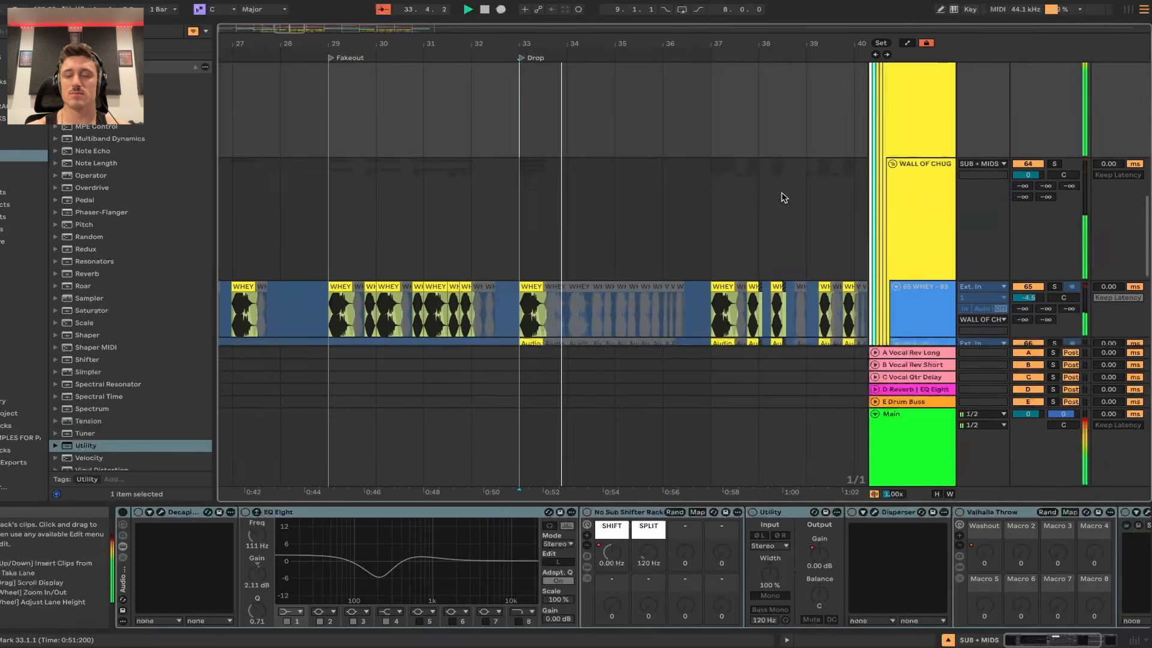
key(ctrl+alt+p)
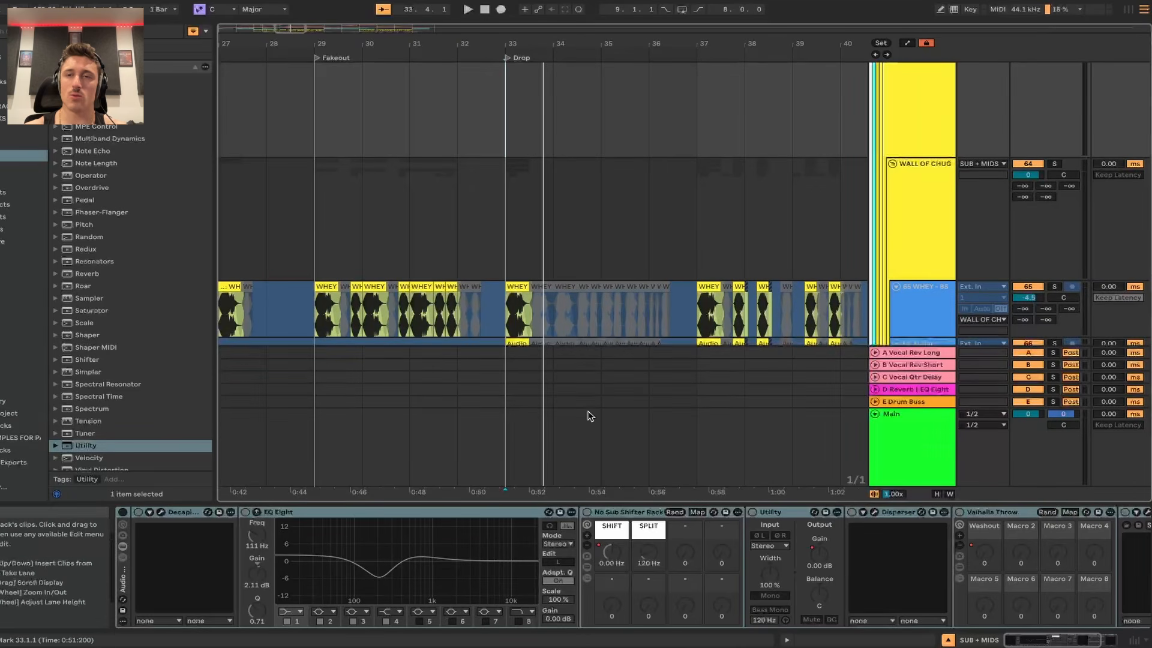
- Review the WALL OF CHUGS effect chain and the Decapitator settings on the SUB + MIDS group
scroll(886, 202, up, 3)
click(914, 297)
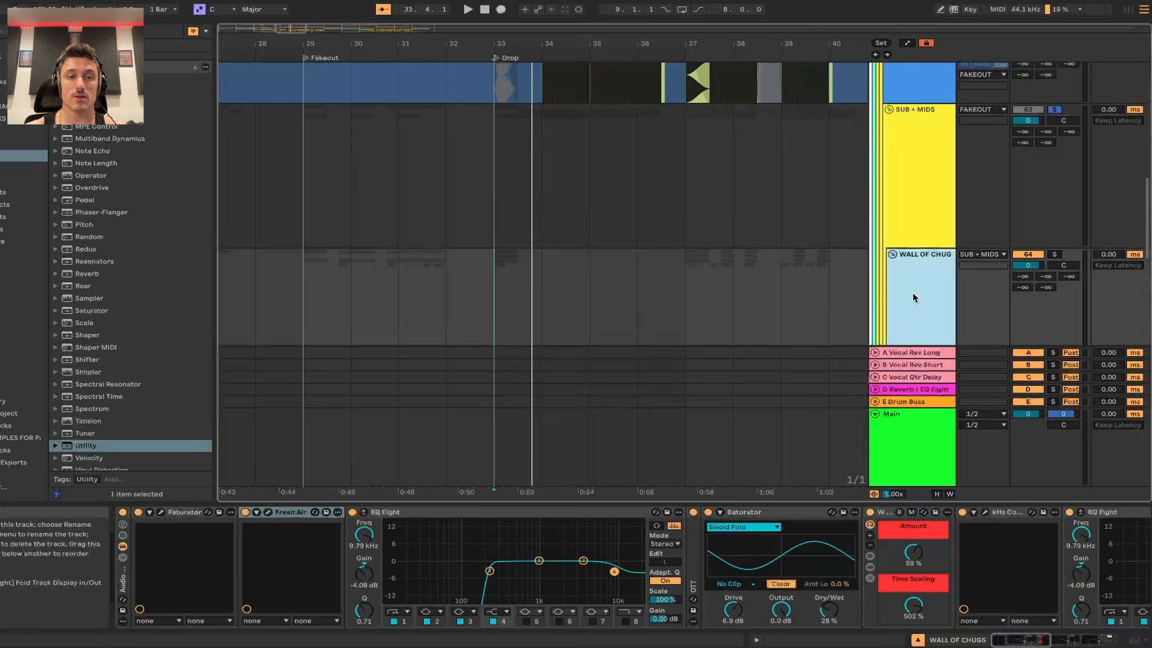
click(889, 225)
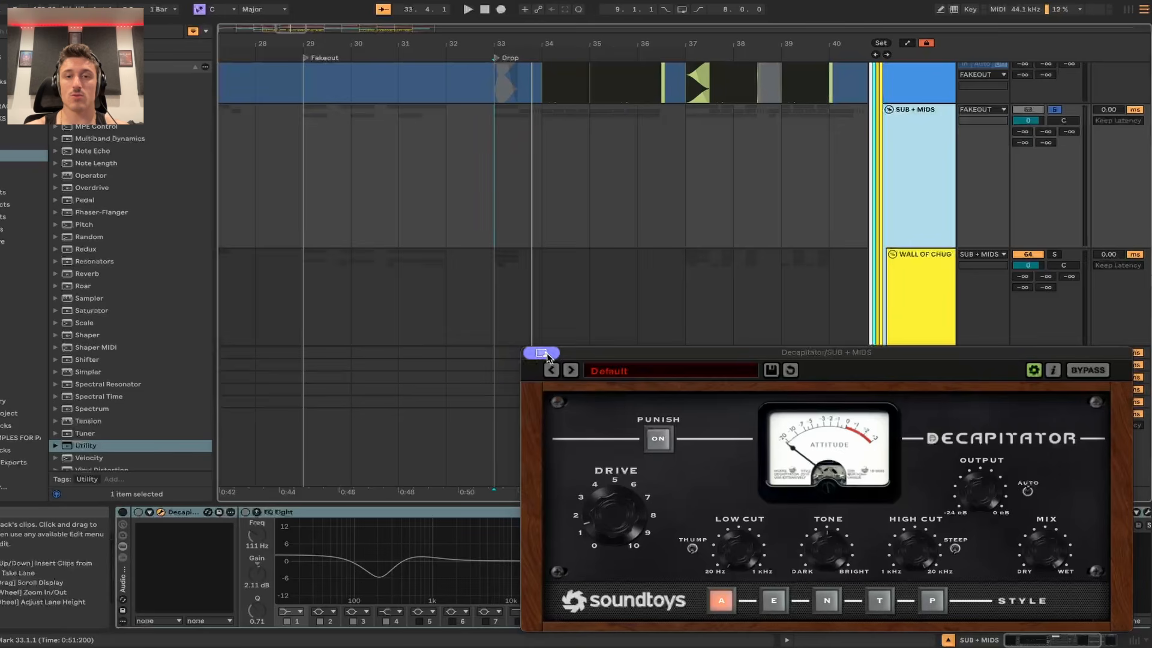
click(160, 512)
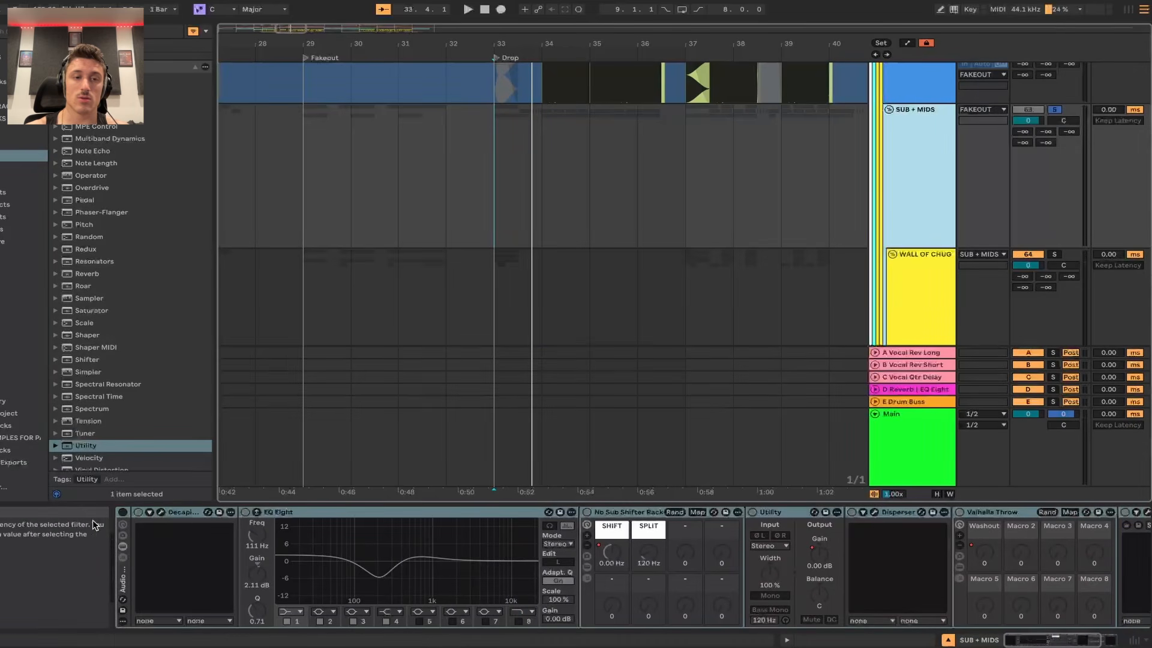
- Switch on the SUB + MIDS effect rack with its Decapitator and check the Drop's playback in SPAN
click(122, 513)
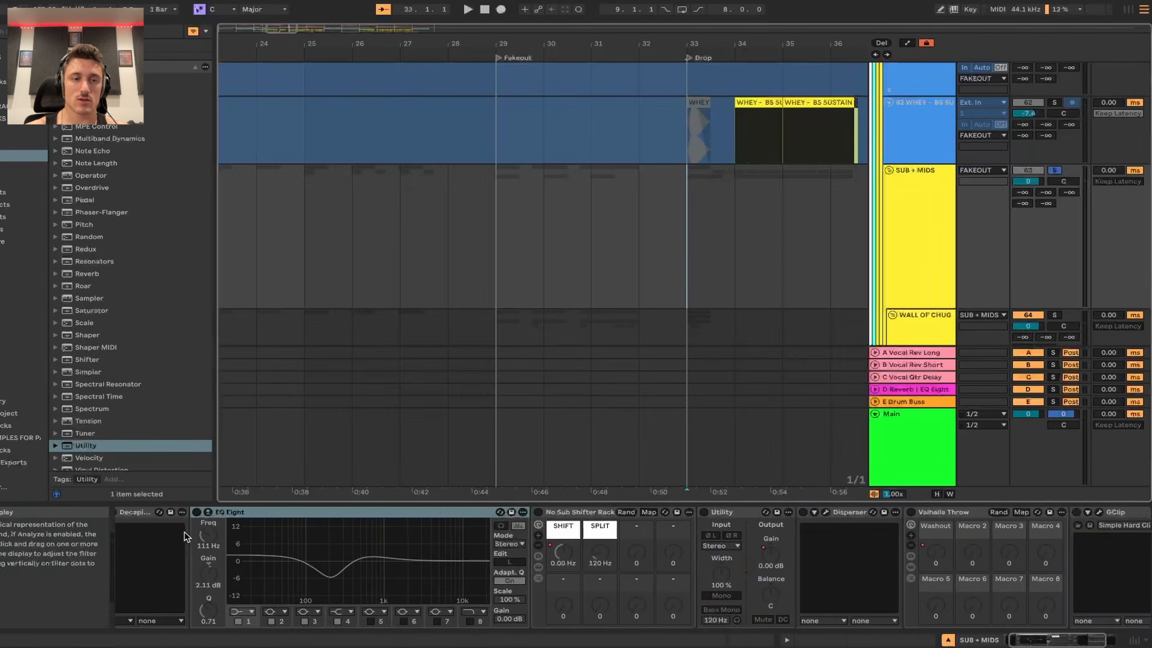
scroll(184, 534, left, 2)
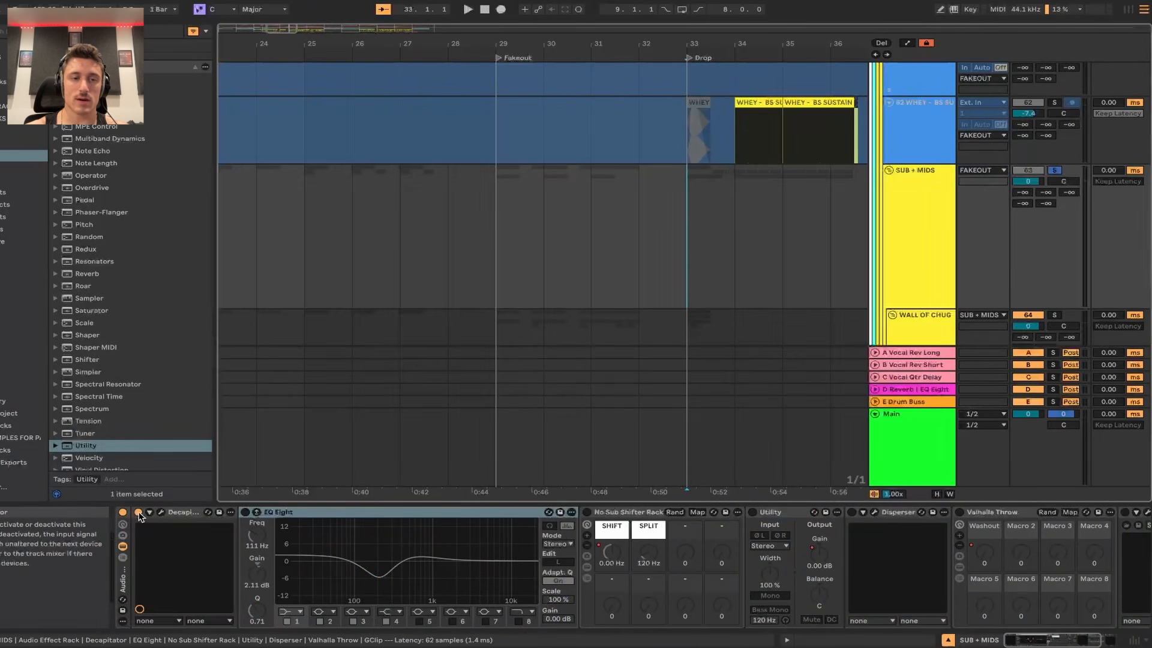
key(space)
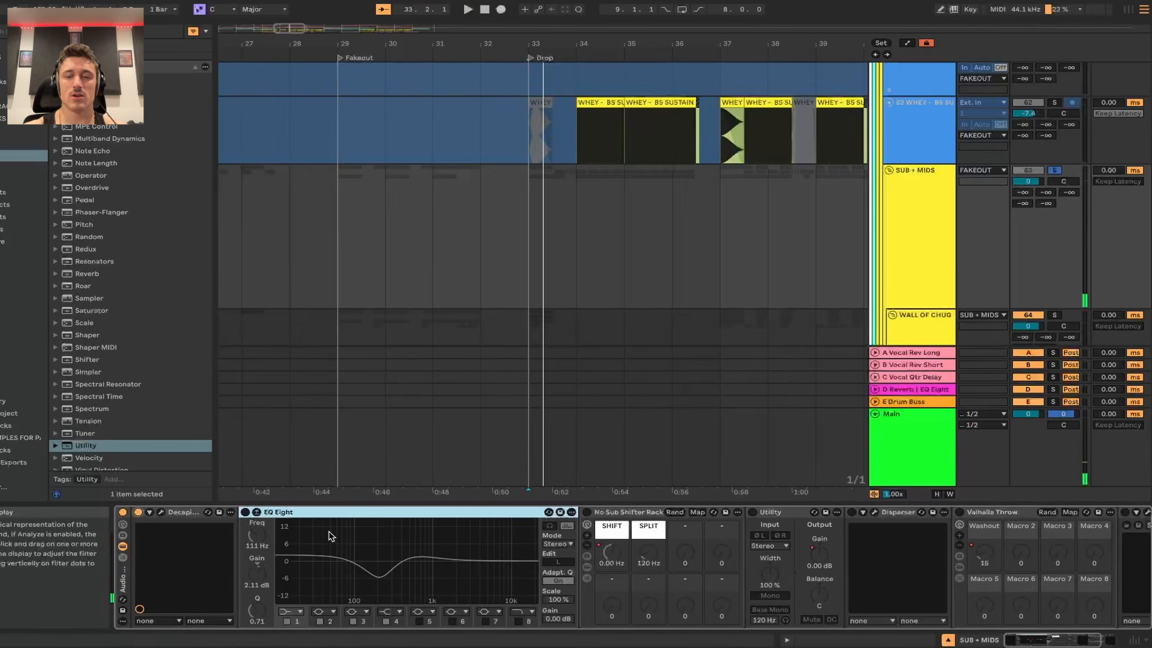
key(super+alt+p)
key(space)
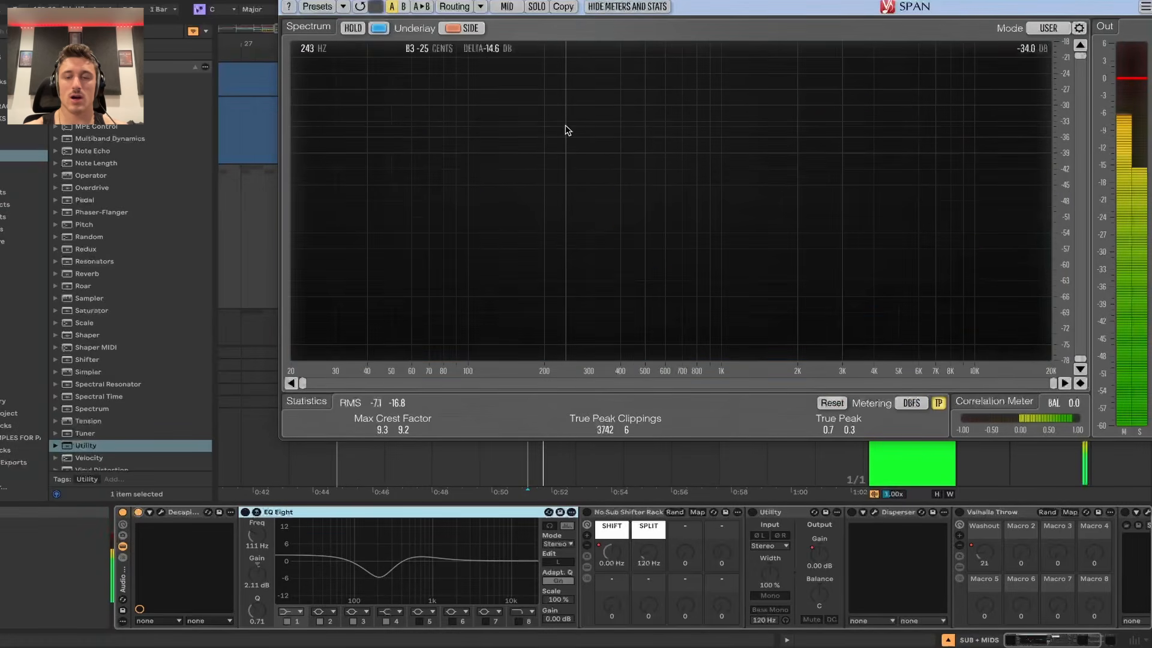
key(super+alt+p)
- Activate the EQ Eight on the SUB + MIDS group and play the Drop with the SPAN analyzer open
click(245, 512)
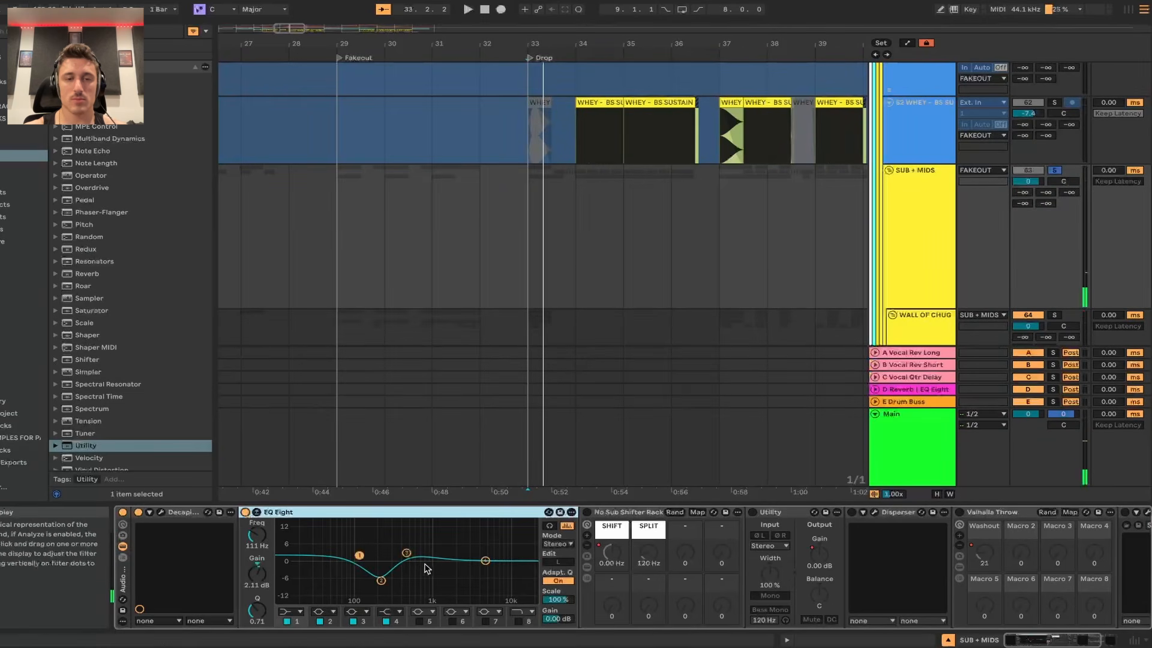
key(super+alt+p)
key(space)
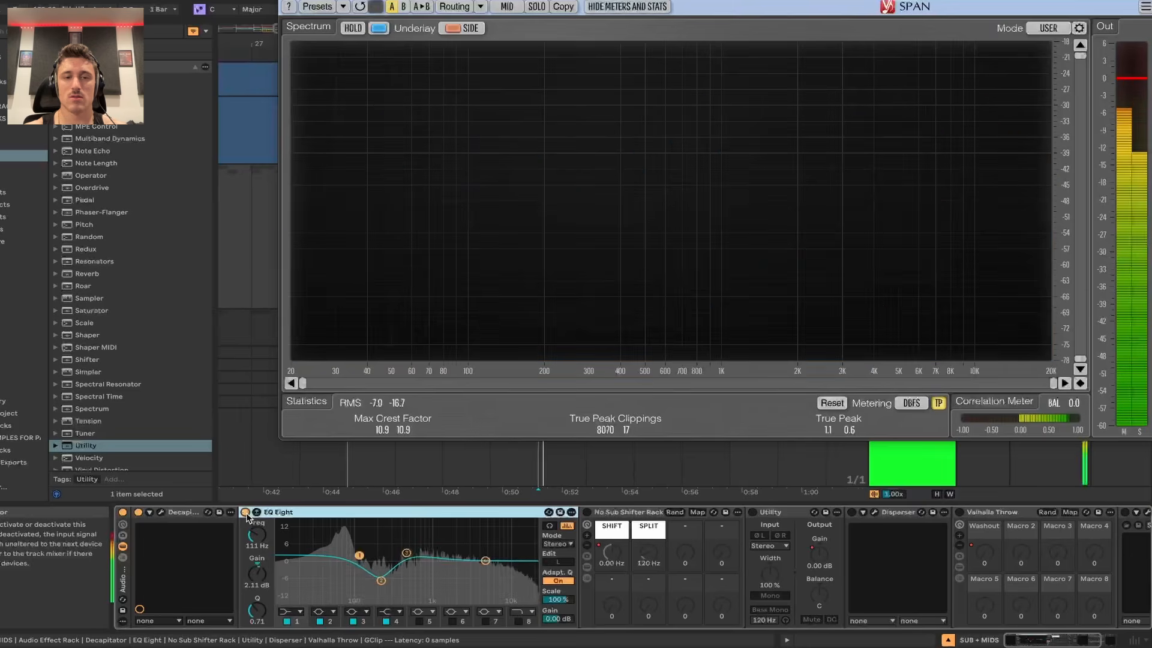
key(space)
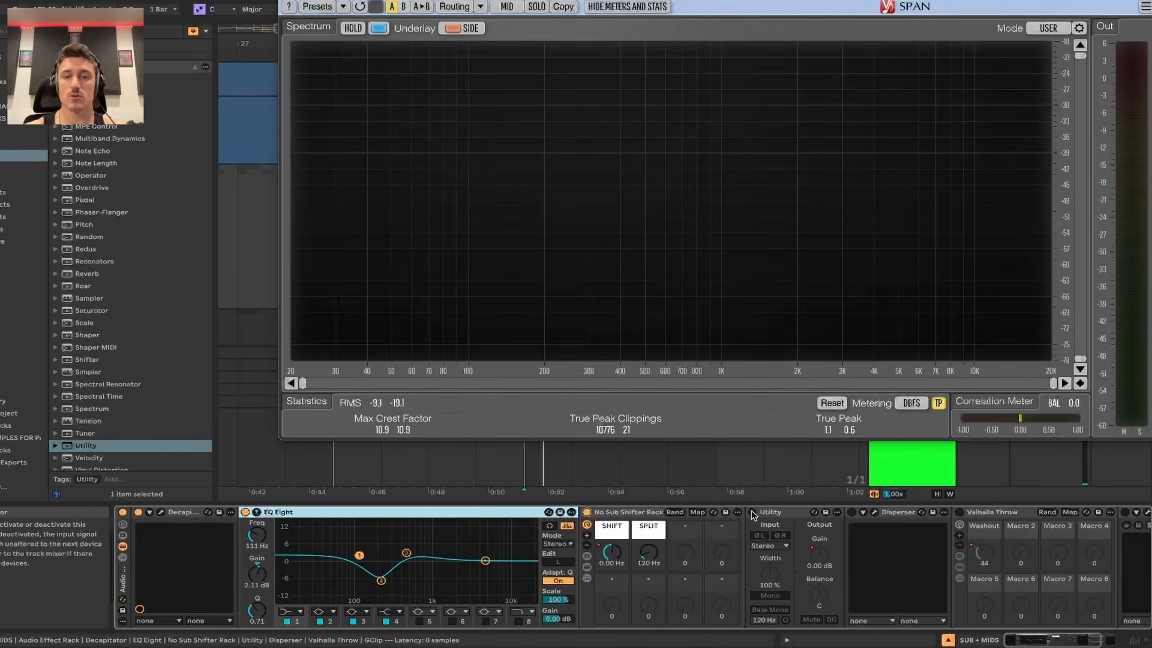
- Open the Disperser plug-in on the SUB + MIDS group and play the Drop to judge its effect in SPAN
scroll(859, 517, right, 3)
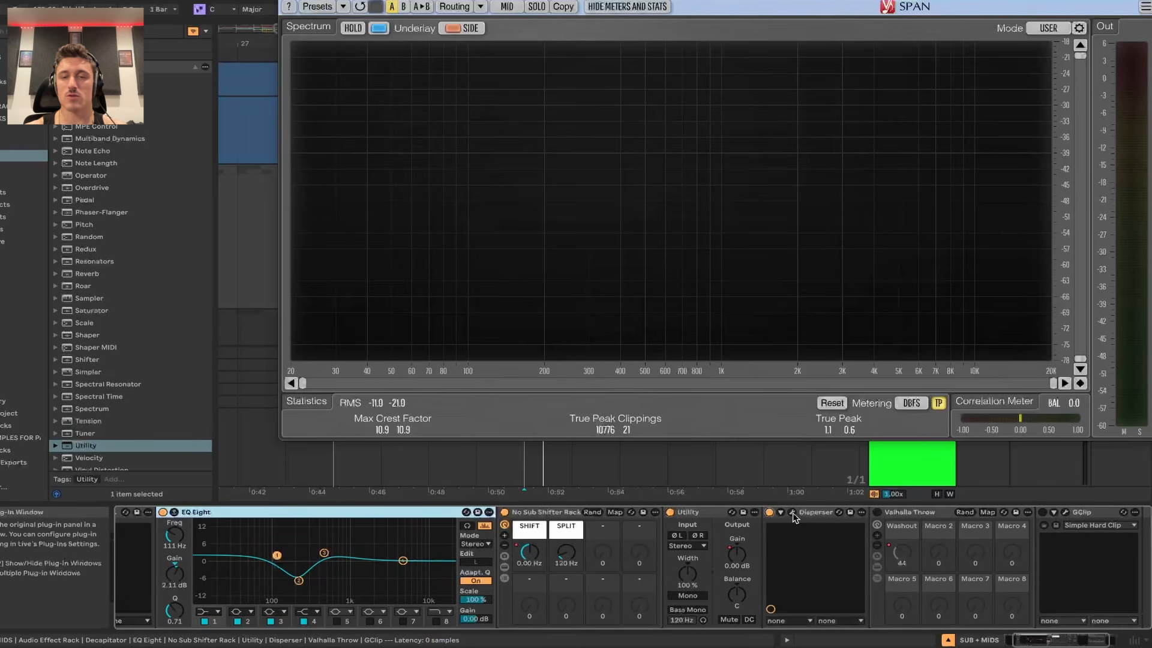
click(793, 512)
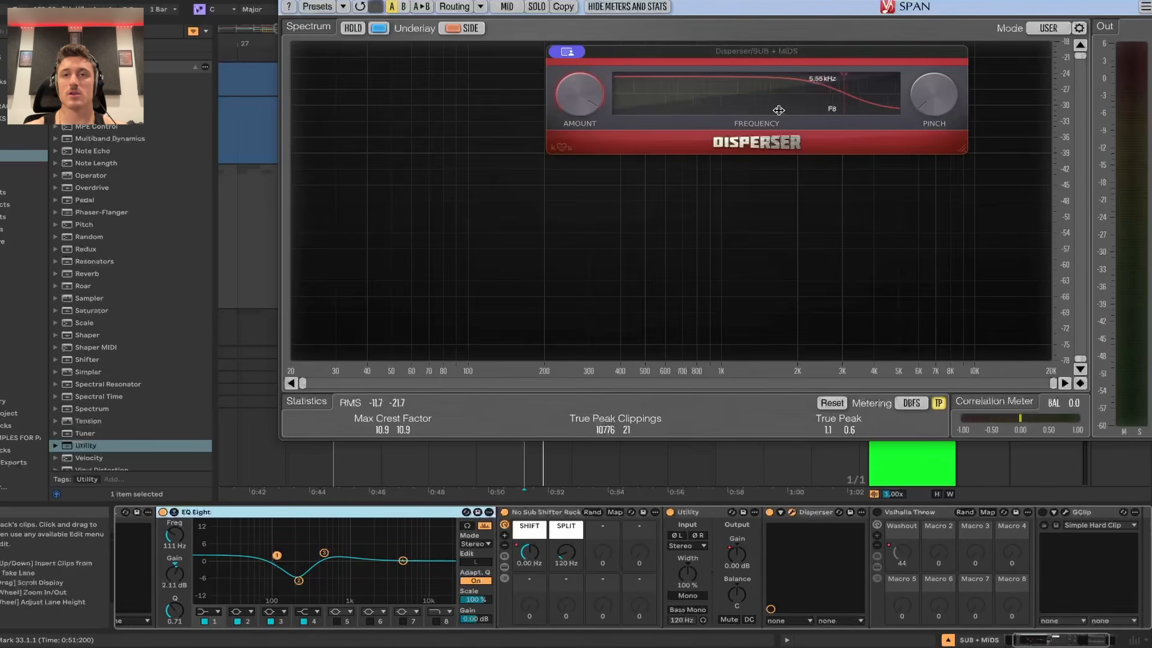
key(space)
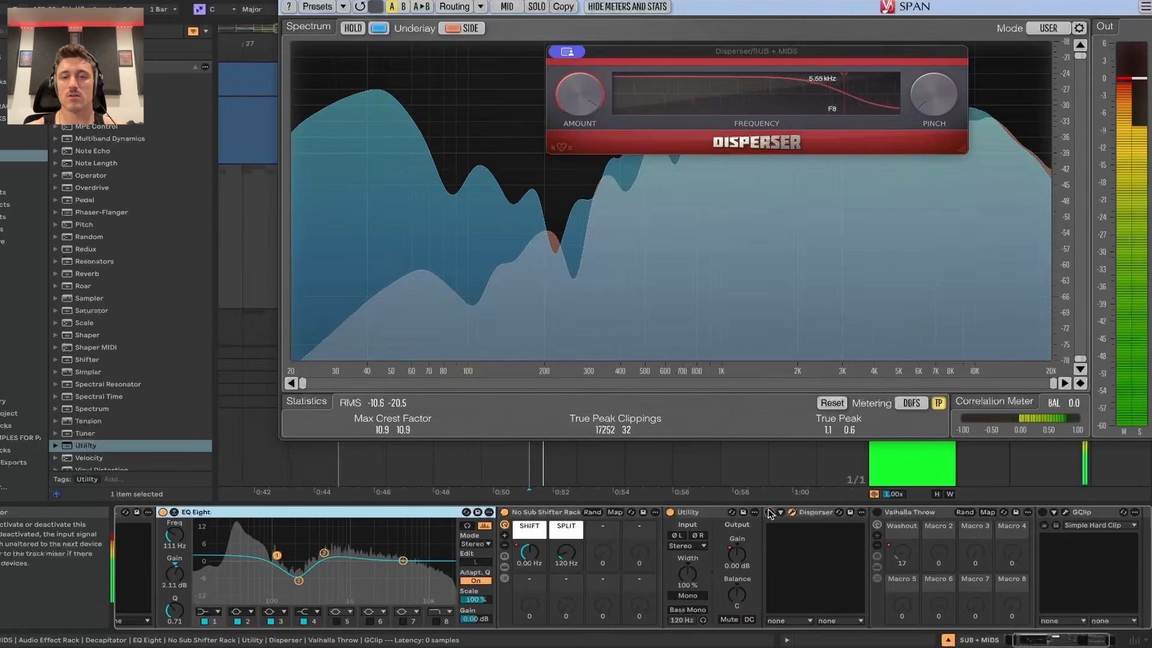
key(space)
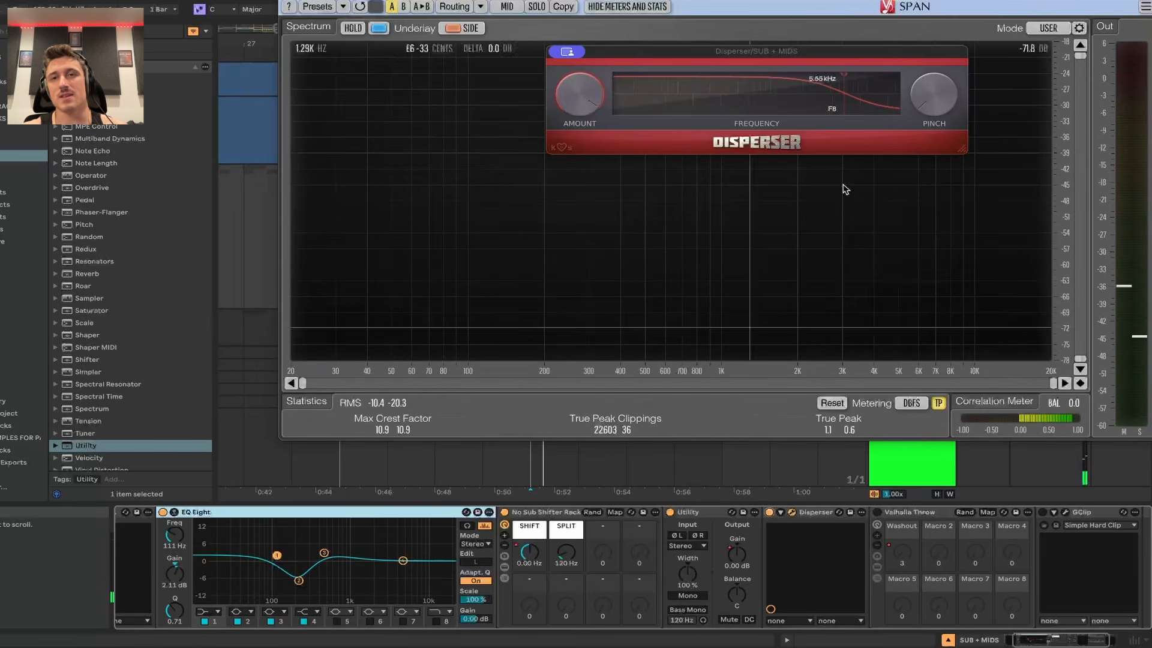
- Move the Disperser window clear, raise its Pinch so the curve narrows around 5.55 kHz, and audition the Drop
drag(834, 60, 664, 156)
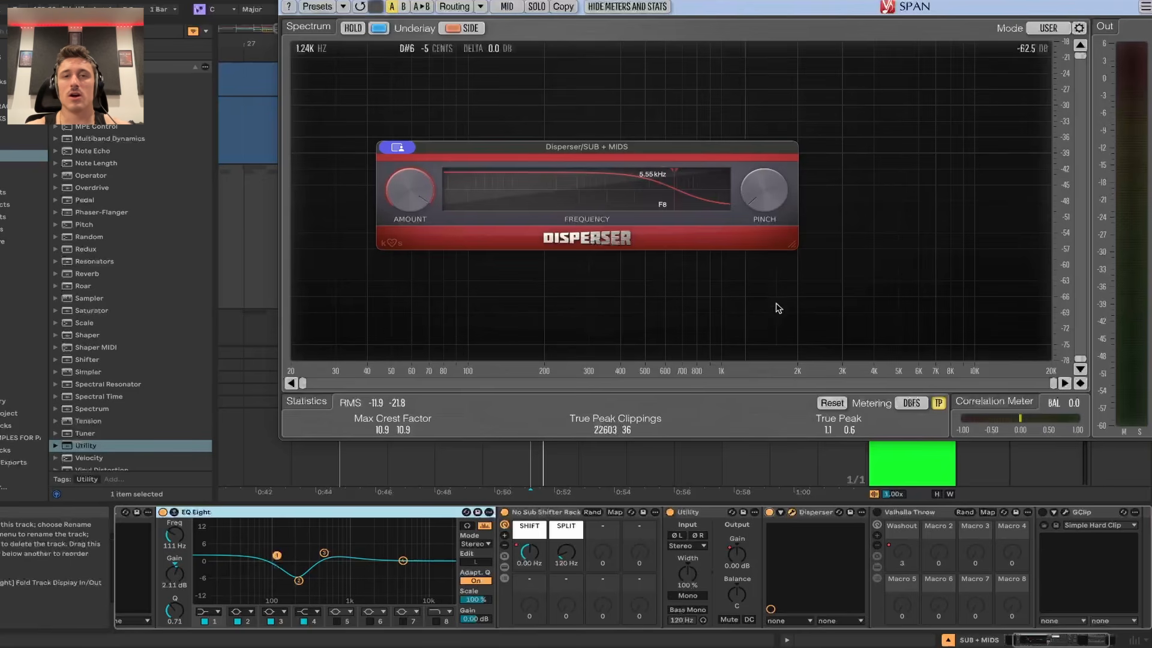
key(space)
key(space)
key(space)
drag(761, 197, 760, 120)
key(space)
key(space)
key(space)
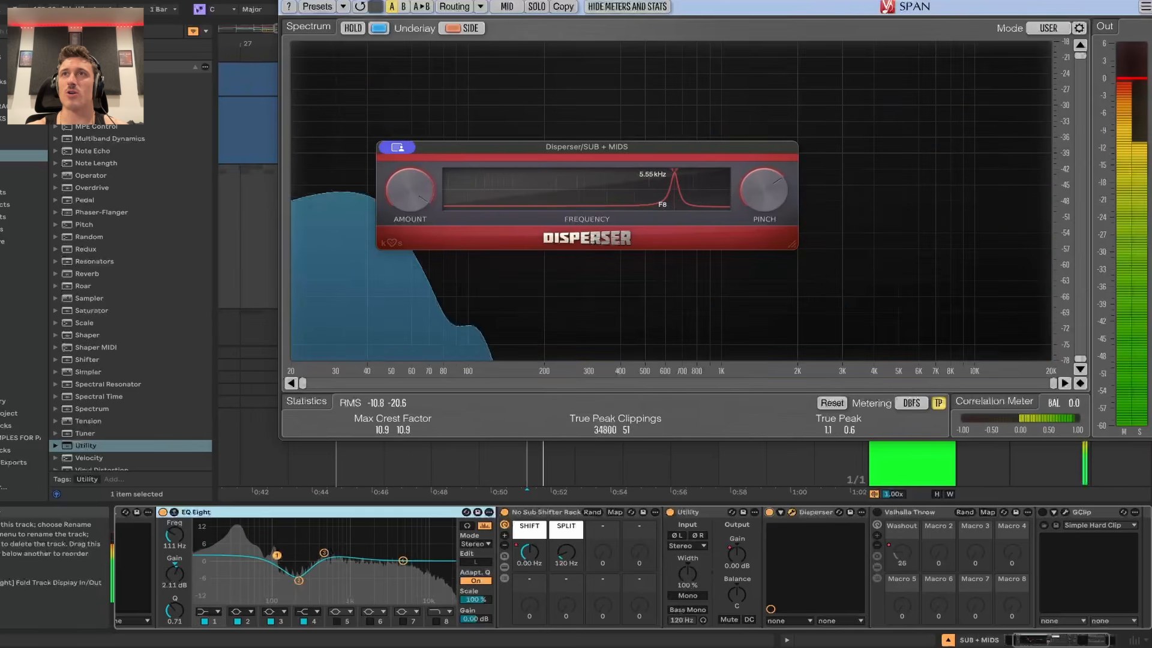
- Turn Disperser's Pinch back down to the broad curve, replay the Drop, and close the plug-in window
drag(761, 191, 762, 267)
key(space)
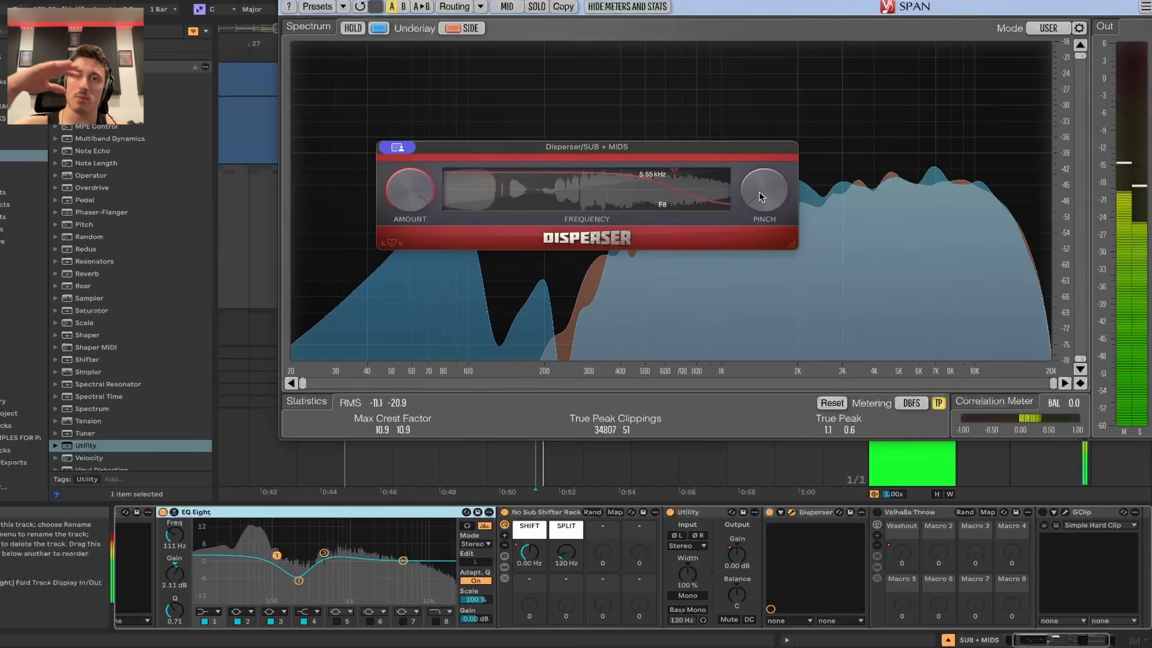
key(space)
click(405, 151)
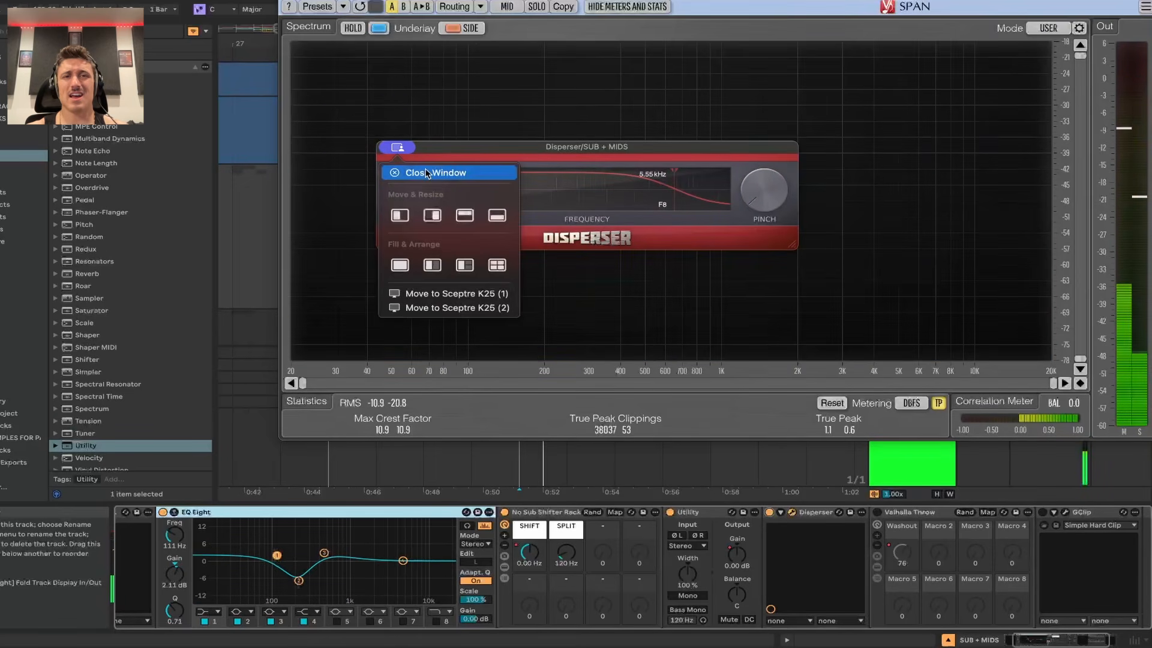
key(Escape)
key(Escape)
scroll(822, 564, right, 2)
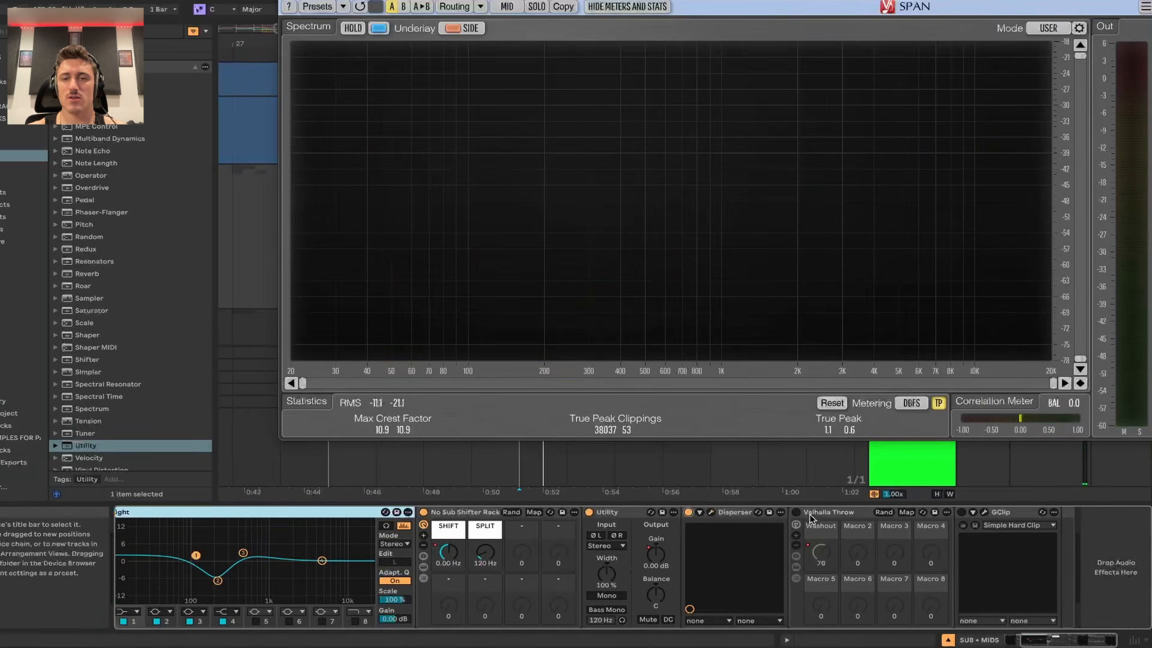
- Activate the Valhalla Throw rack on the SUB + MIDS group and play the Drop to judge its washout in SPAN
click(795, 512)
key(space)
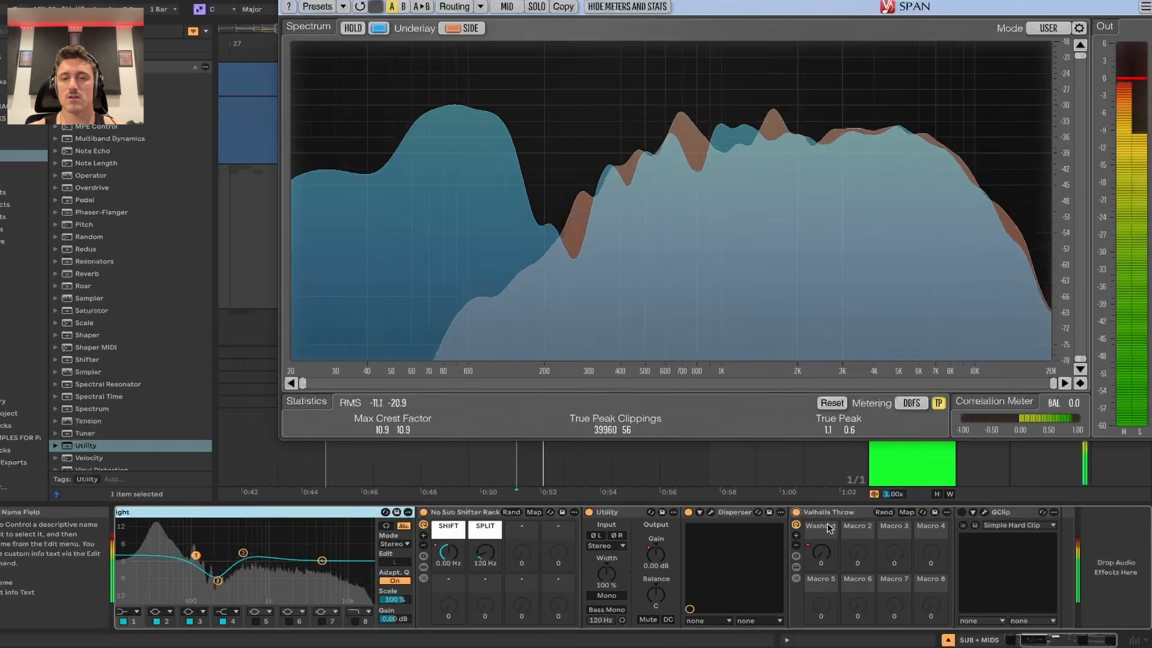
key(space)
key(space)
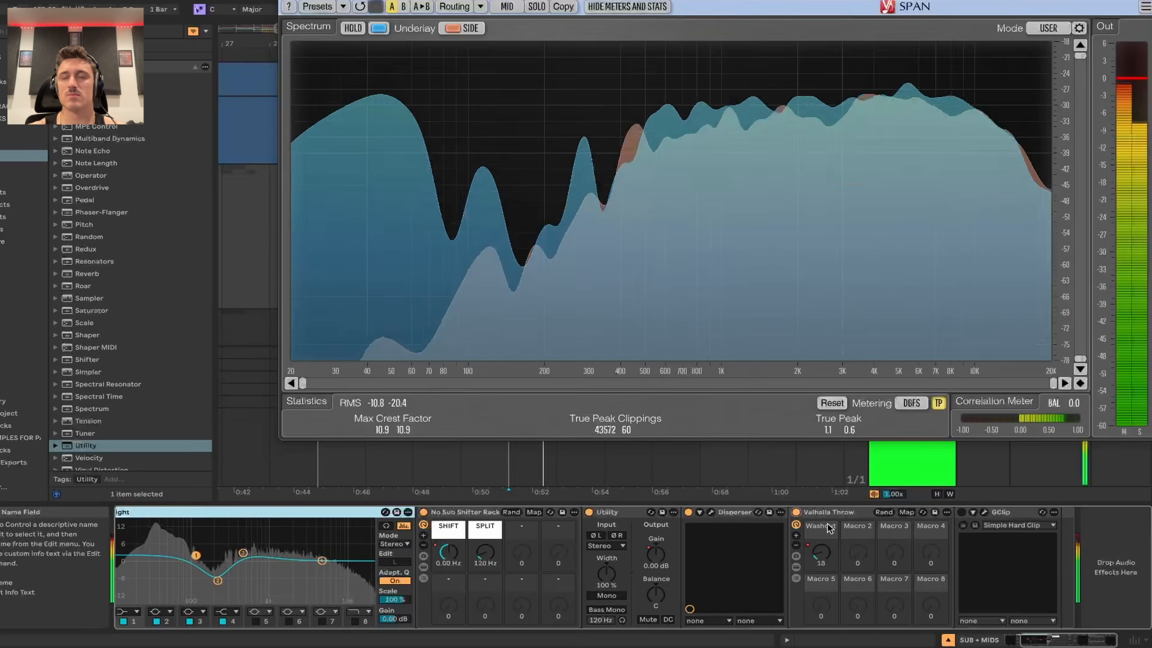
- Activate GClip on the SUB + MIDS group, examine its clipping settings, and close the GClip and SPAN windows
click(963, 511)
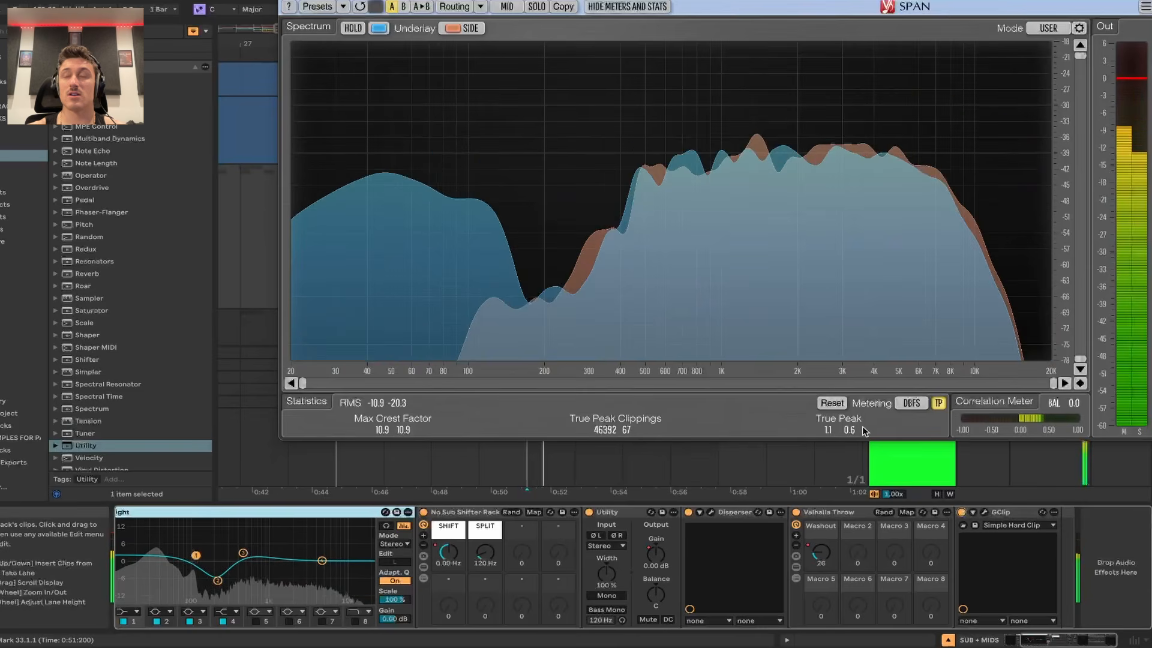
click(984, 511)
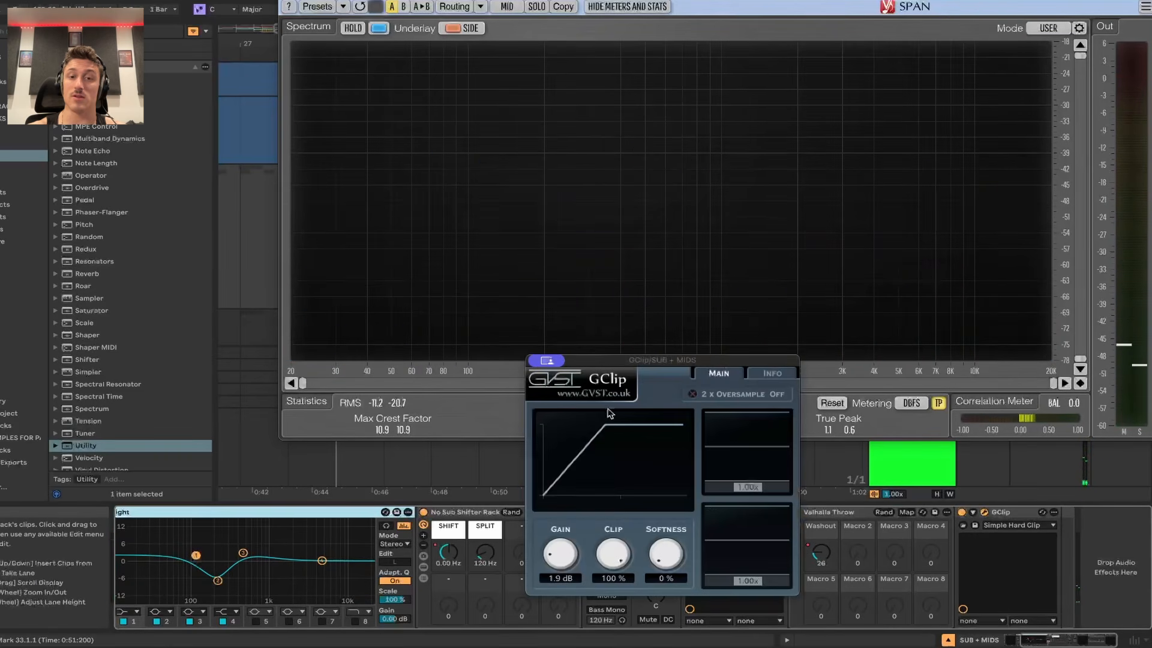
click(547, 361)
click(582, 384)
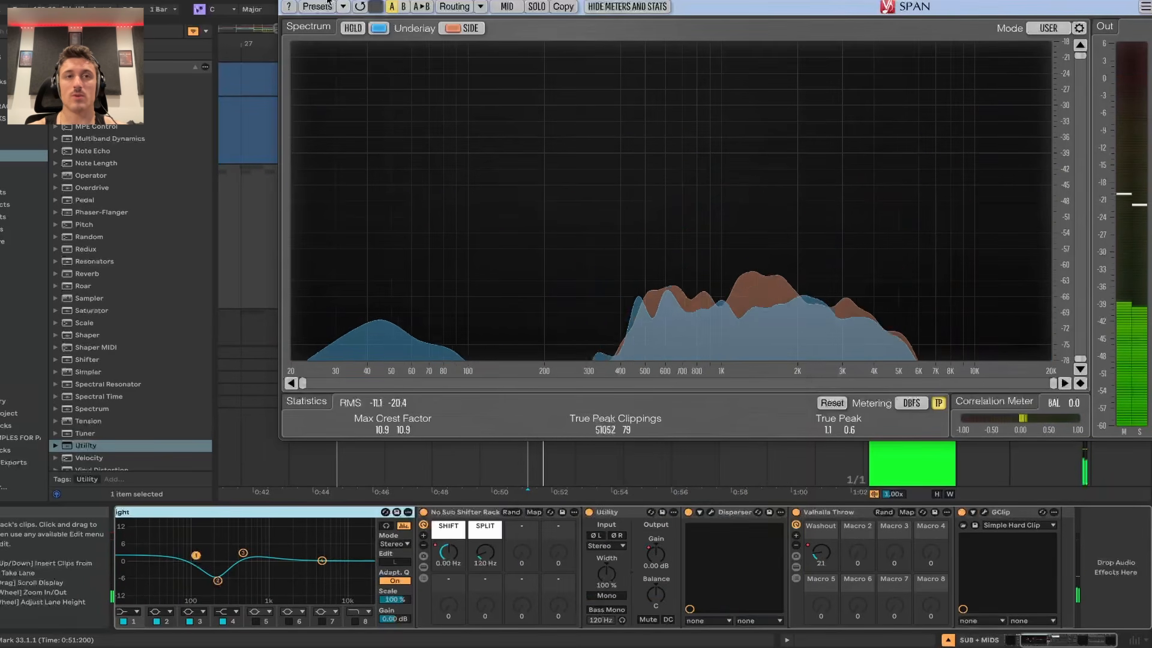
click(308, 16)
- Play the Drop from bar 37 to audition the WALL OF CHUGS layers together with the SUB BASS
scroll(476, 233, down, 2)
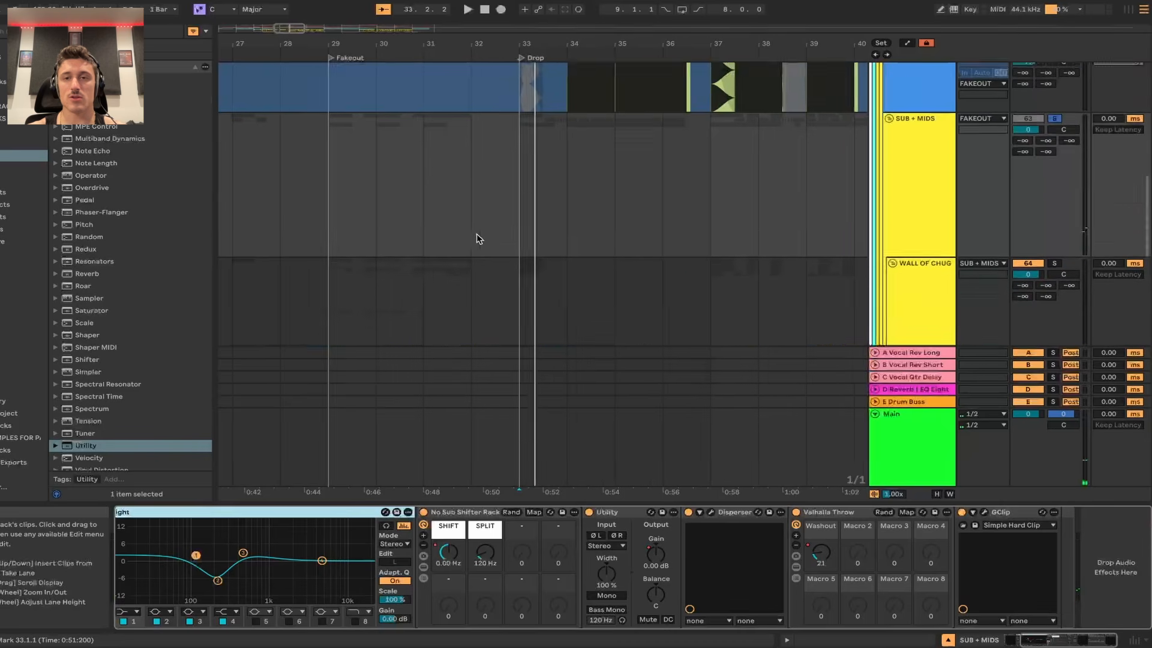
scroll(476, 234, down, 6)
scroll(602, 184, up, 5)
scroll(603, 184, right, 3)
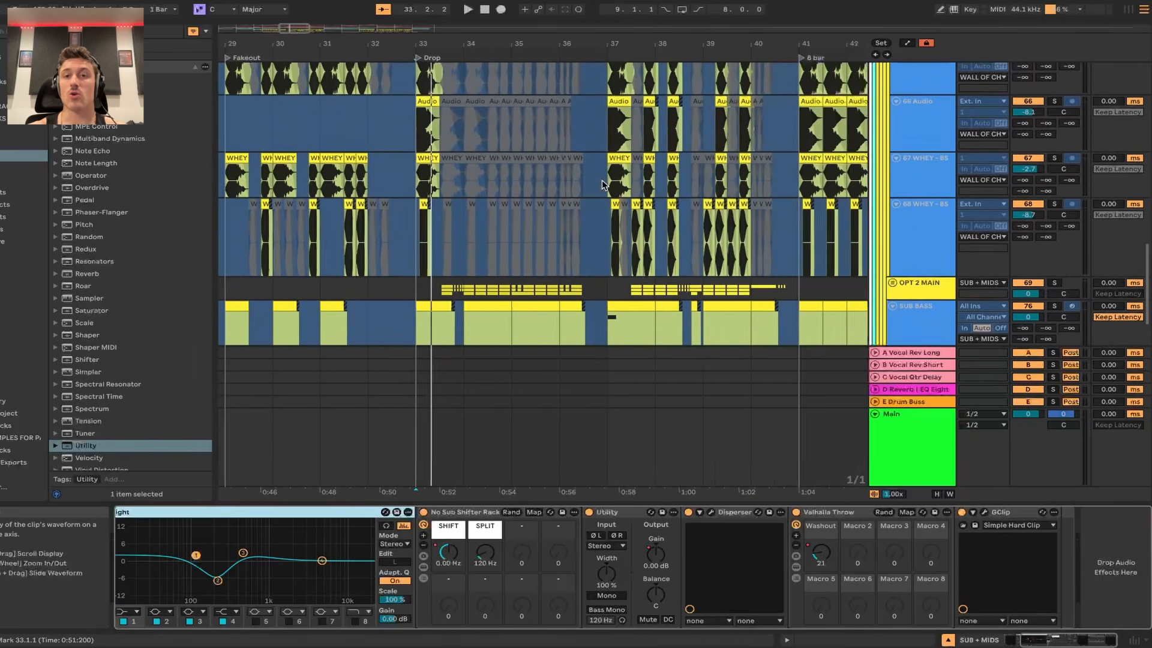
click(582, 204)
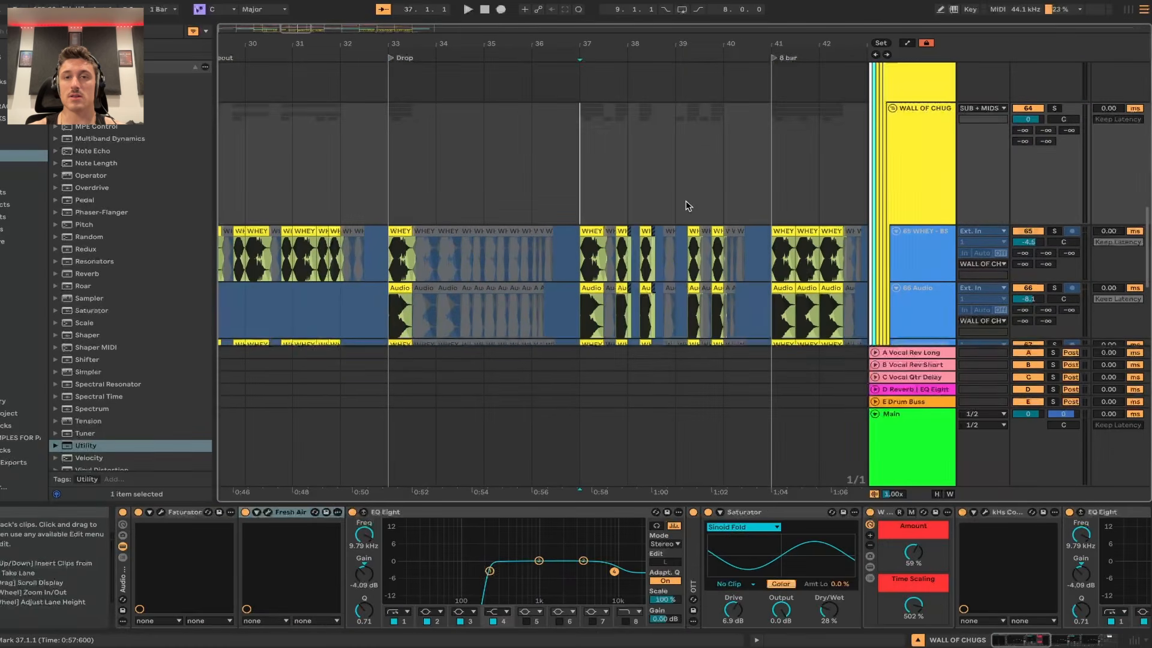
scroll(670, 195, right, 2)
key(space)
scroll(670, 198, down, 2)
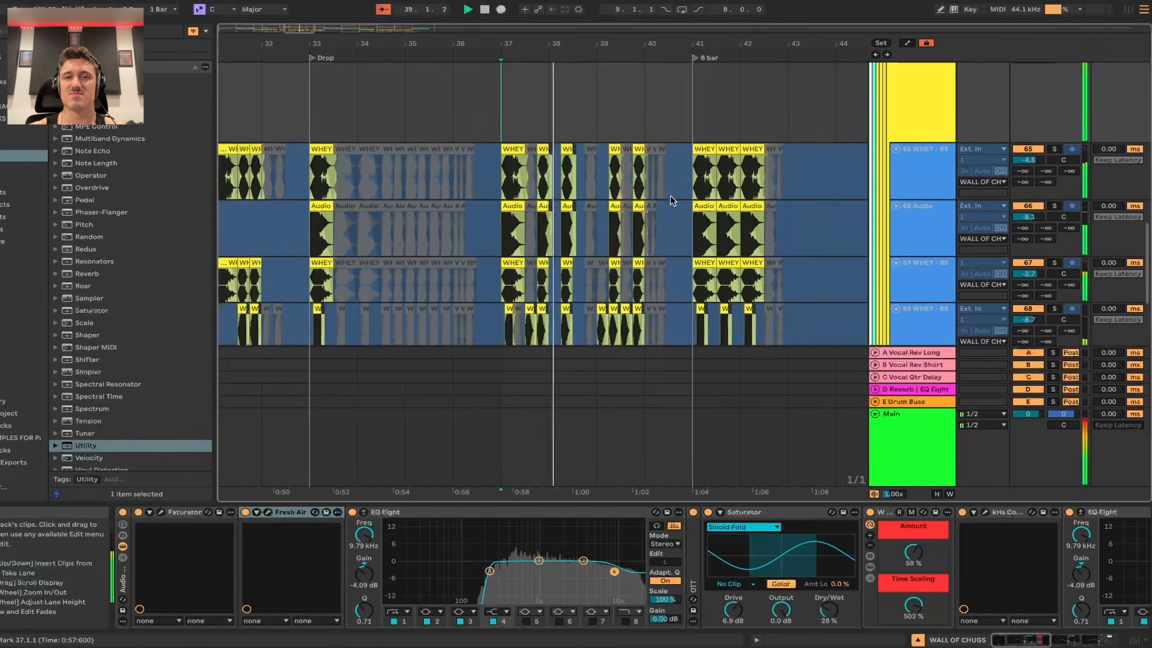
scroll(860, 240, down, 5)
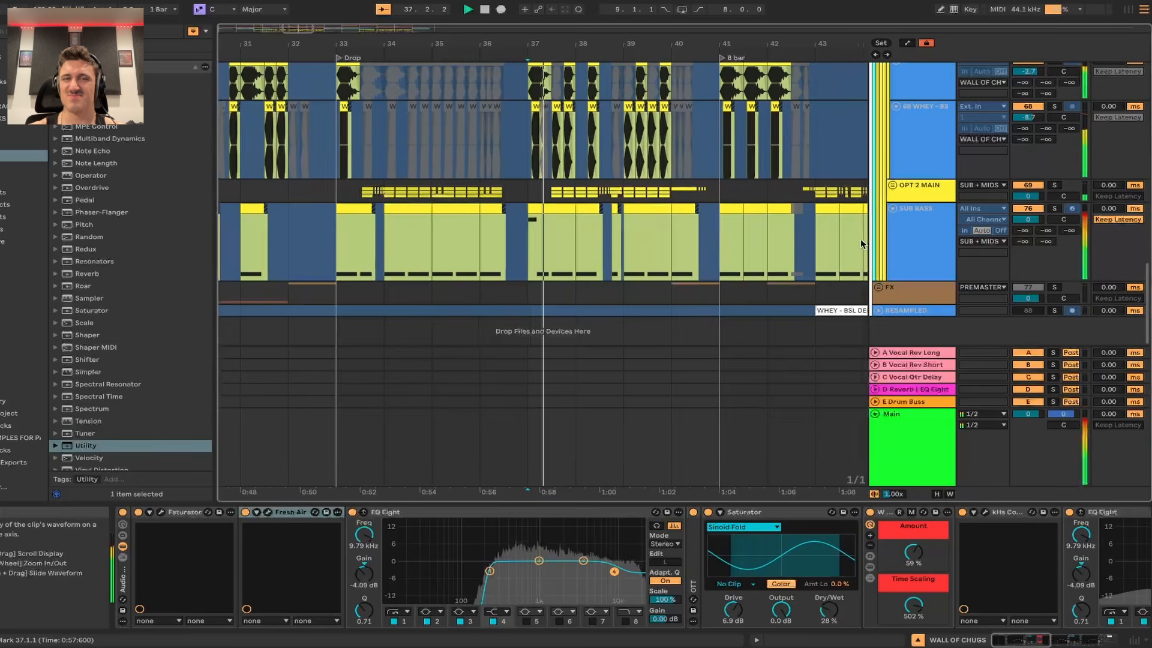
scroll(683, 252, up, 1)
- Solo the SUB BASS track and play it from bar 37
click(508, 265)
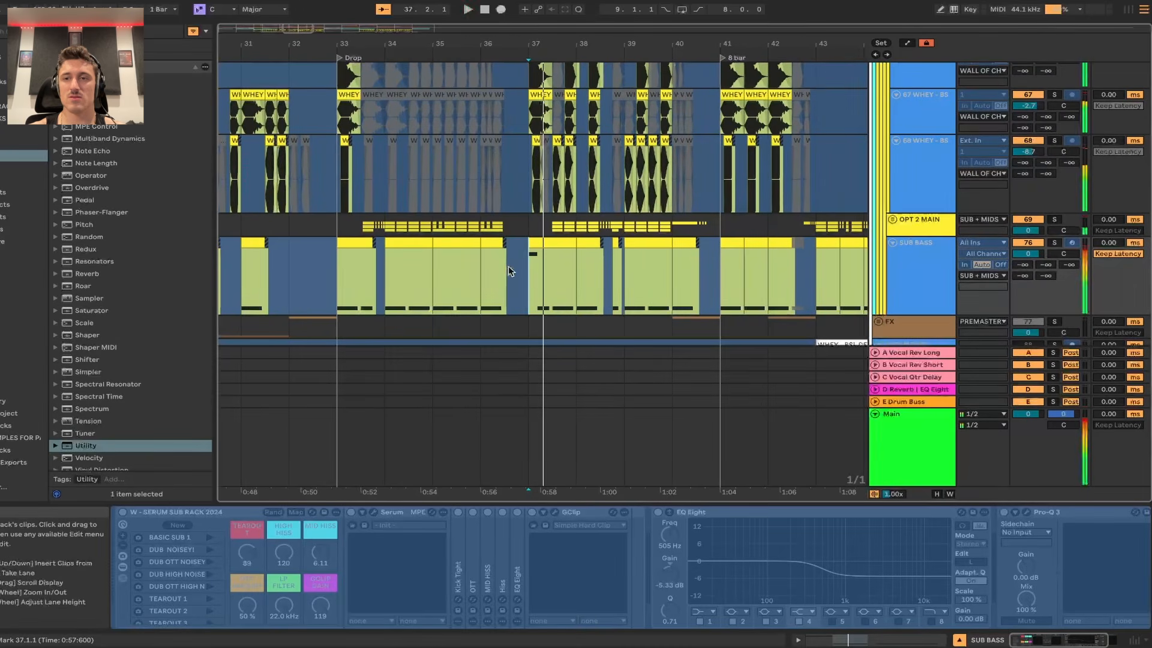
key(s)
key(space)
key(space)
key(space)
key(space)
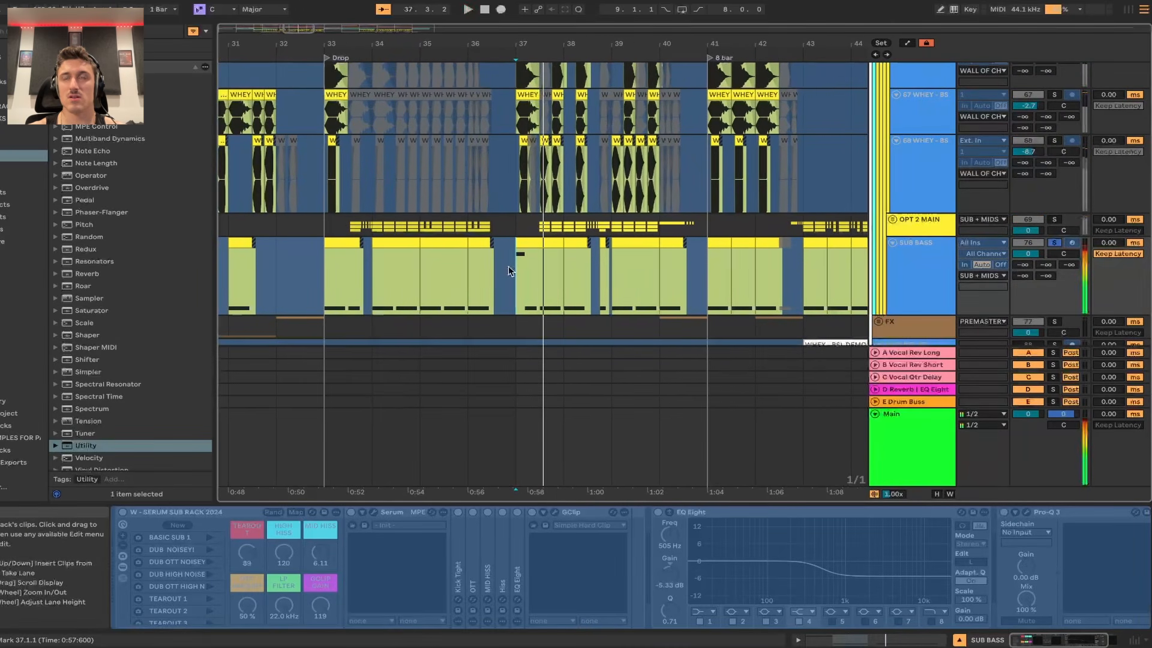
- Show the SPAN analyzer, play bar 37 to examine the low-end spectrum, and hide the analyzer
key(ctrl+alt+p)
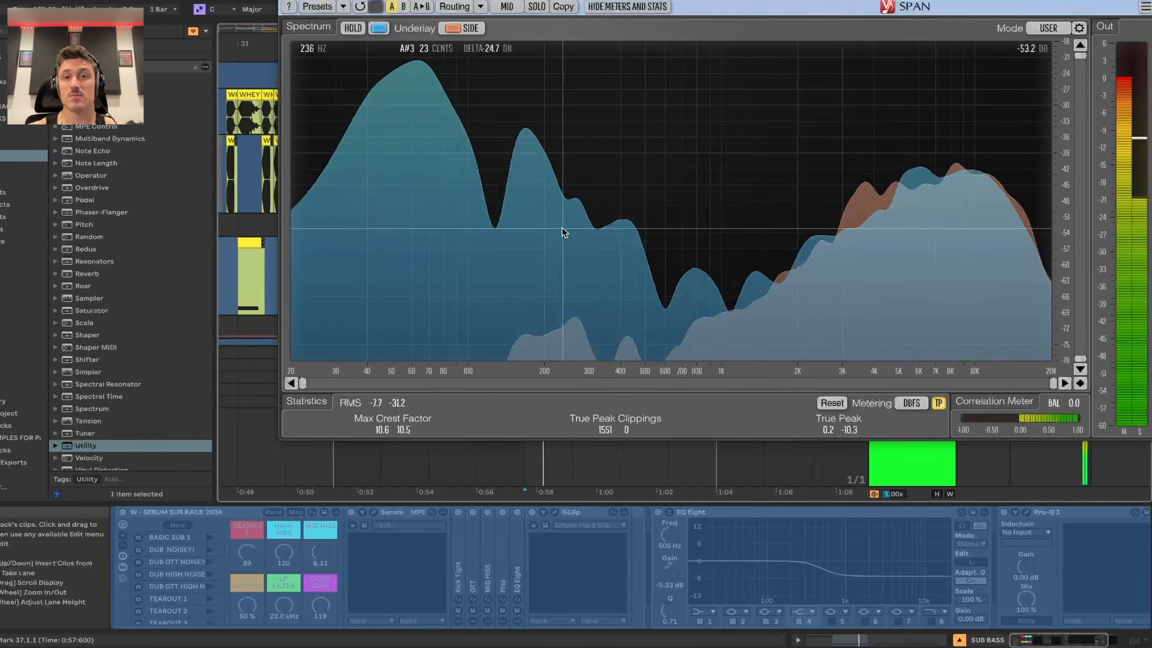
key(space)
key(space)
key(ctrl+alt+p)
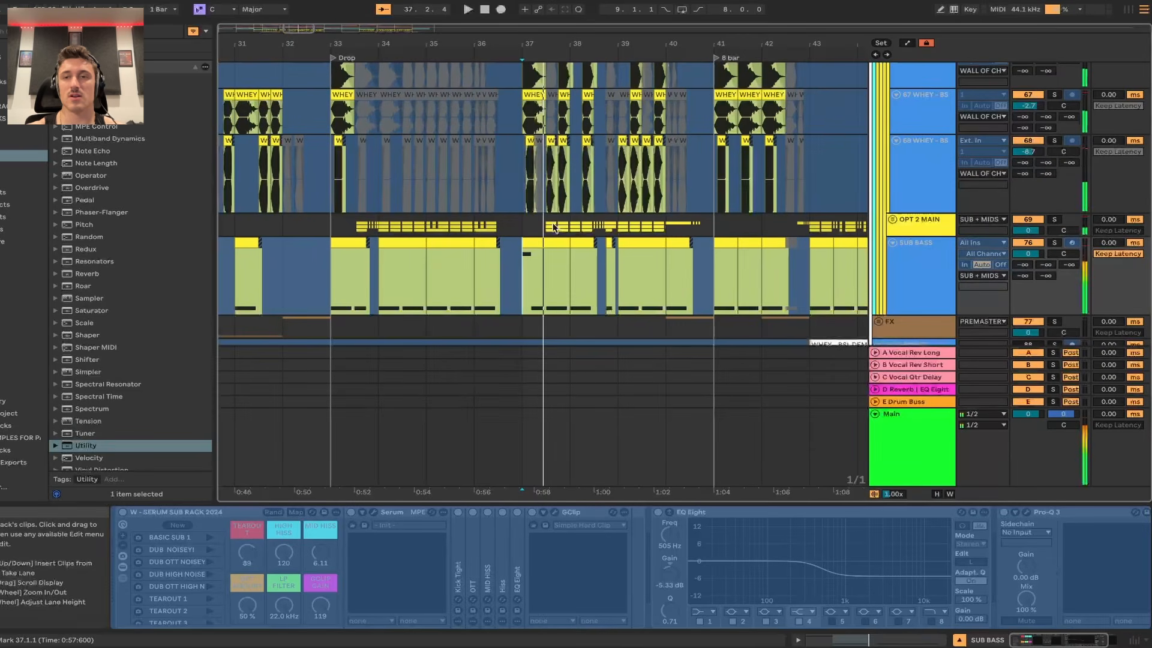
- Play the full arrangement from bar 36.2 through the second half of the Drop
click(508, 168)
key(space)
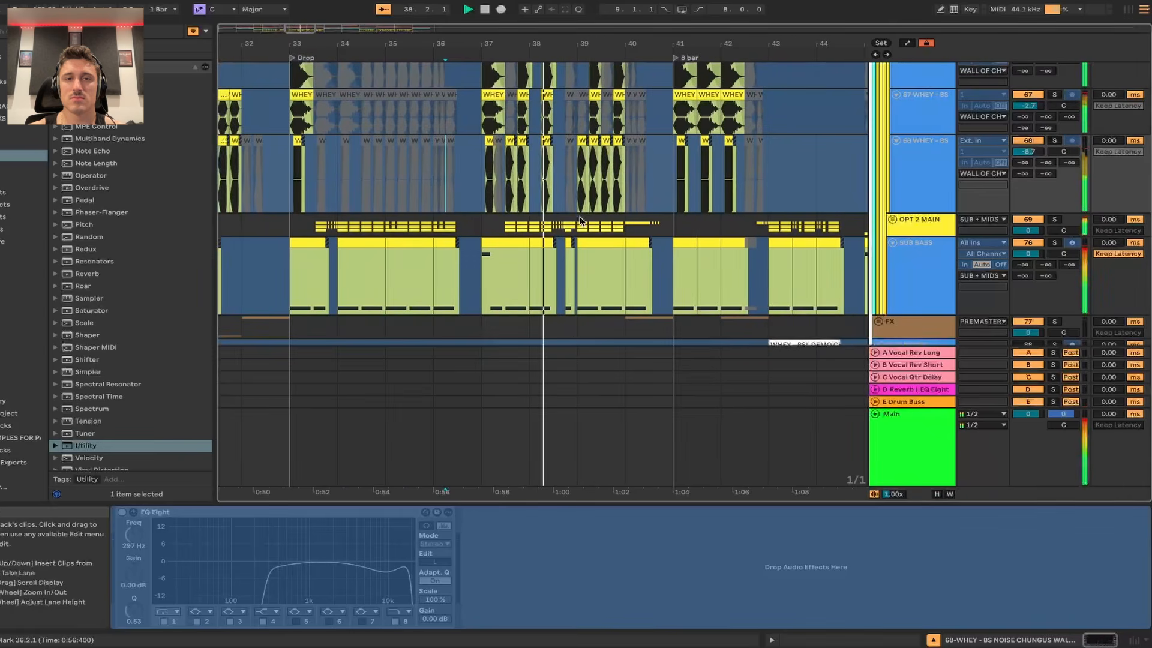
scroll(579, 220, up, 5)
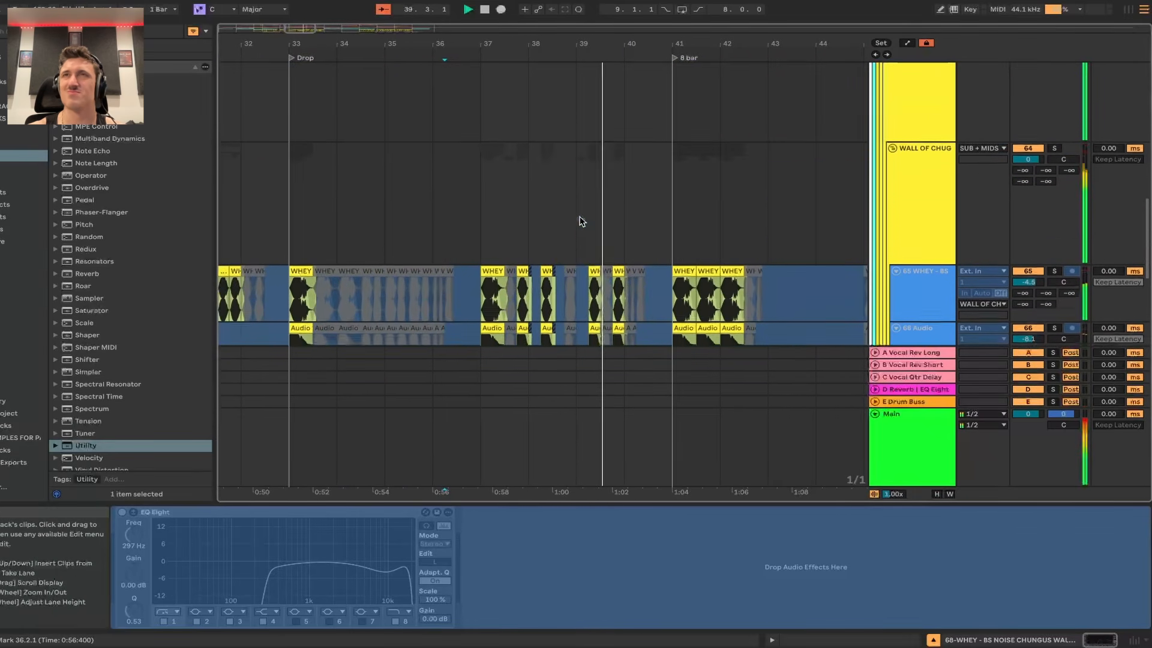
scroll(579, 221, up, 4)
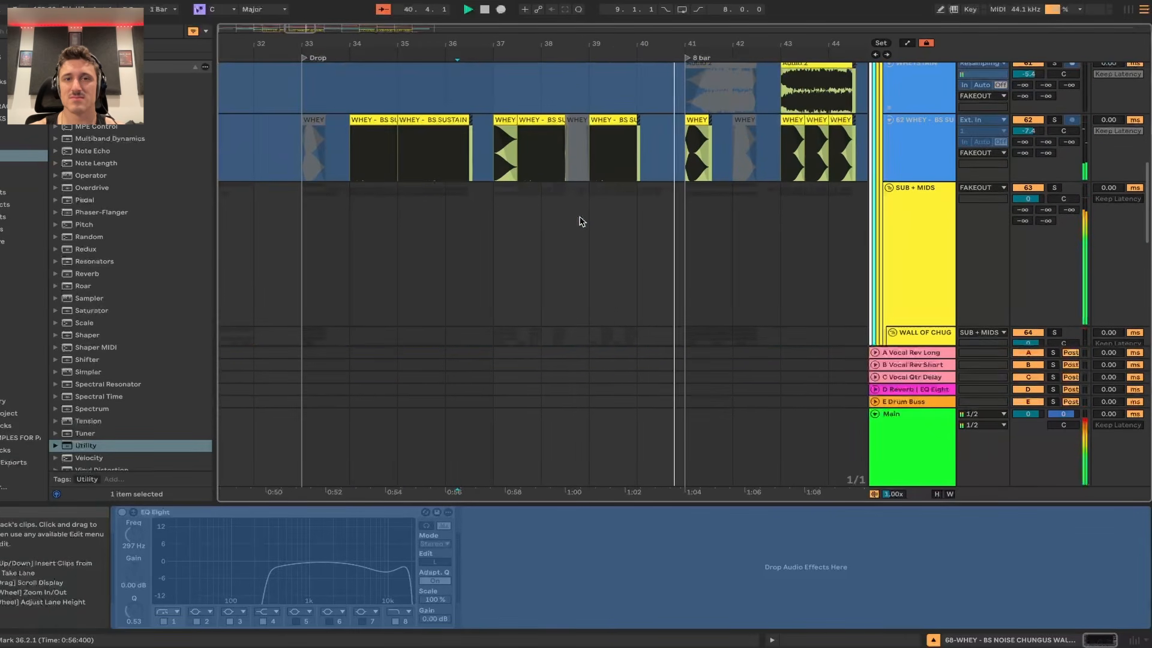
- Solo the 62-WHEY - BS SUSTAIN NOISE track and play its sustained clips from bar 34
click(360, 146)
key(space)
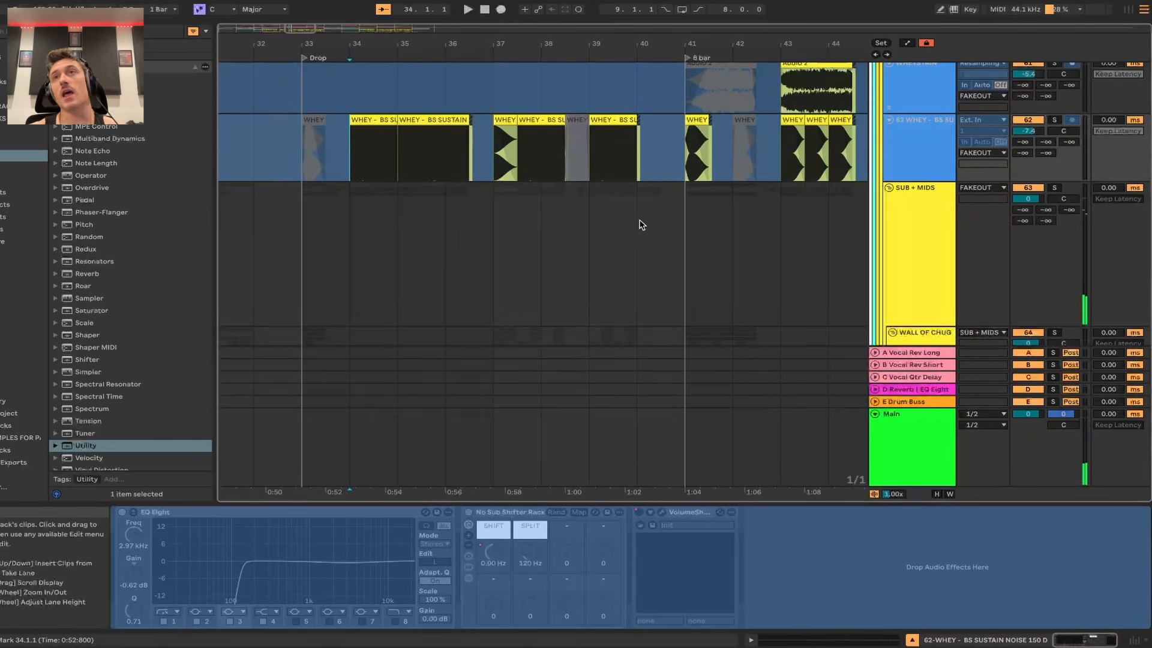
scroll(365, 154, up, 4)
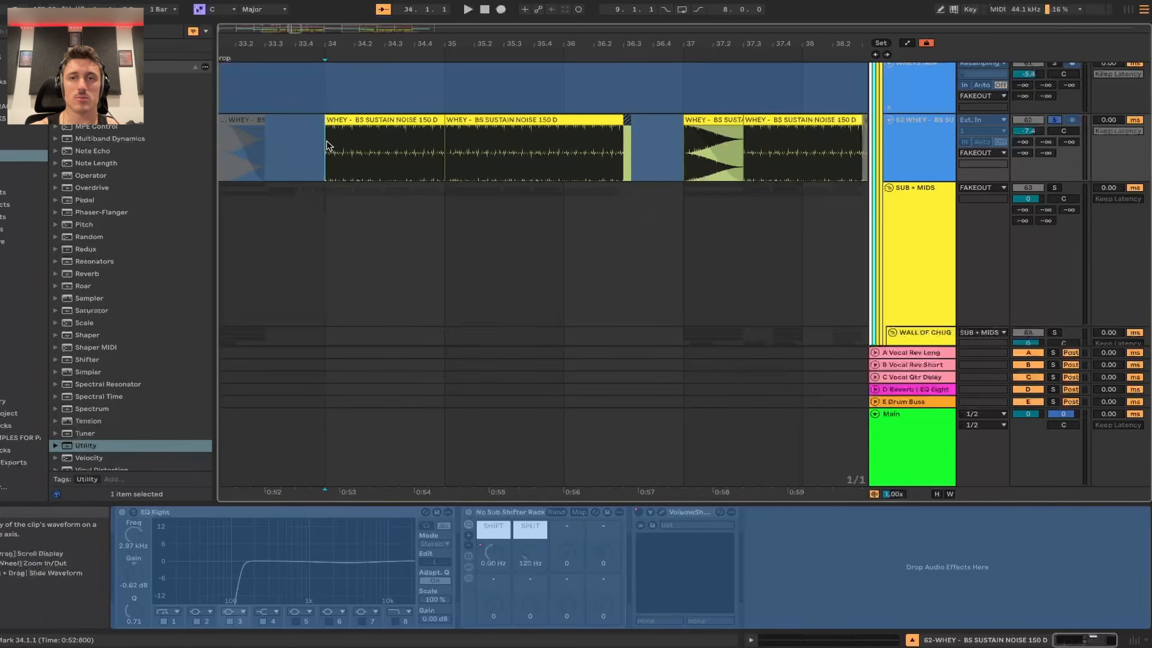
key(space)
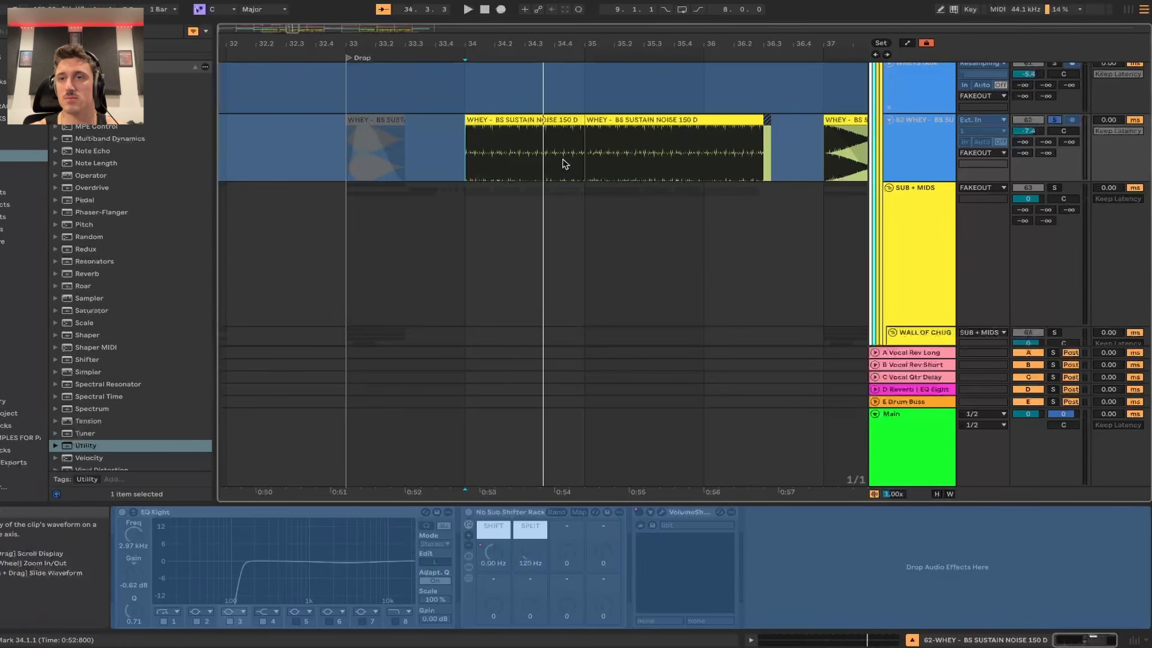
key(space)
scroll(706, 233, down, 5)
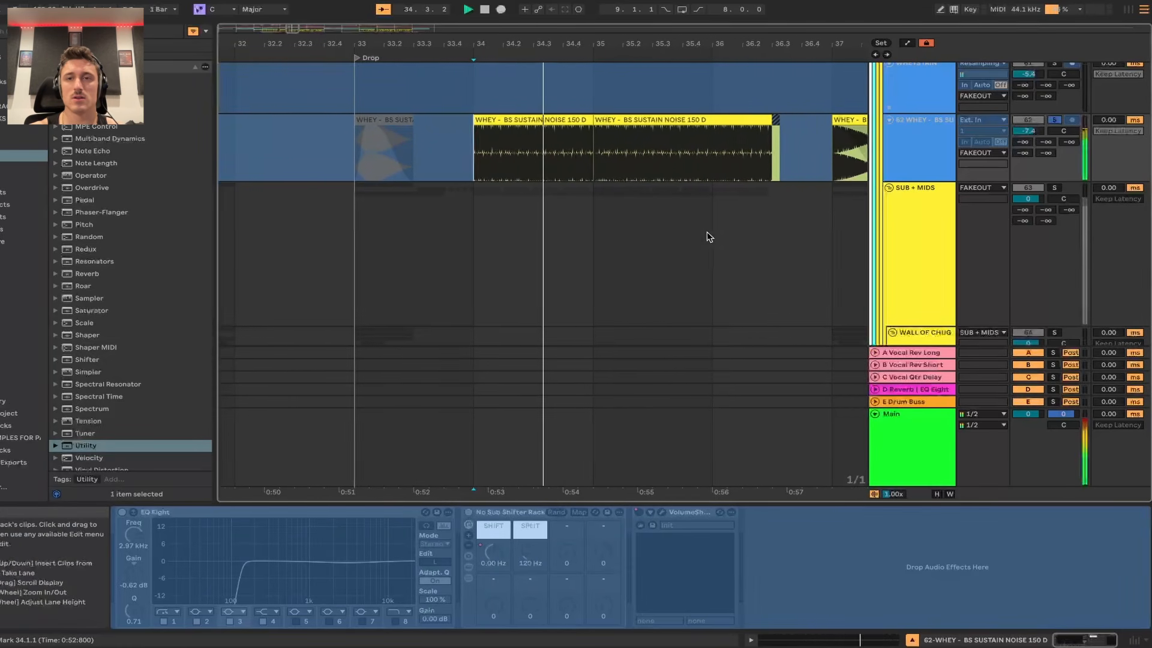
key(space)
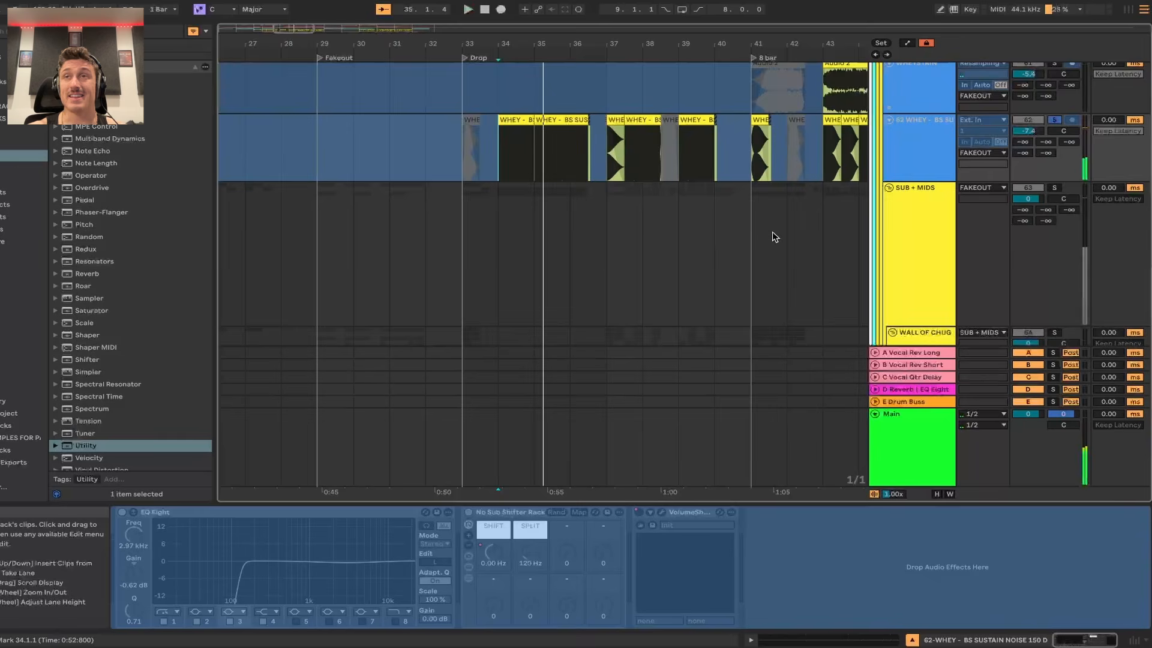
- Solo the SUB + MIDS group instead and play it from bar 34
scroll(772, 236, down, 5)
scroll(1044, 120, up, 3)
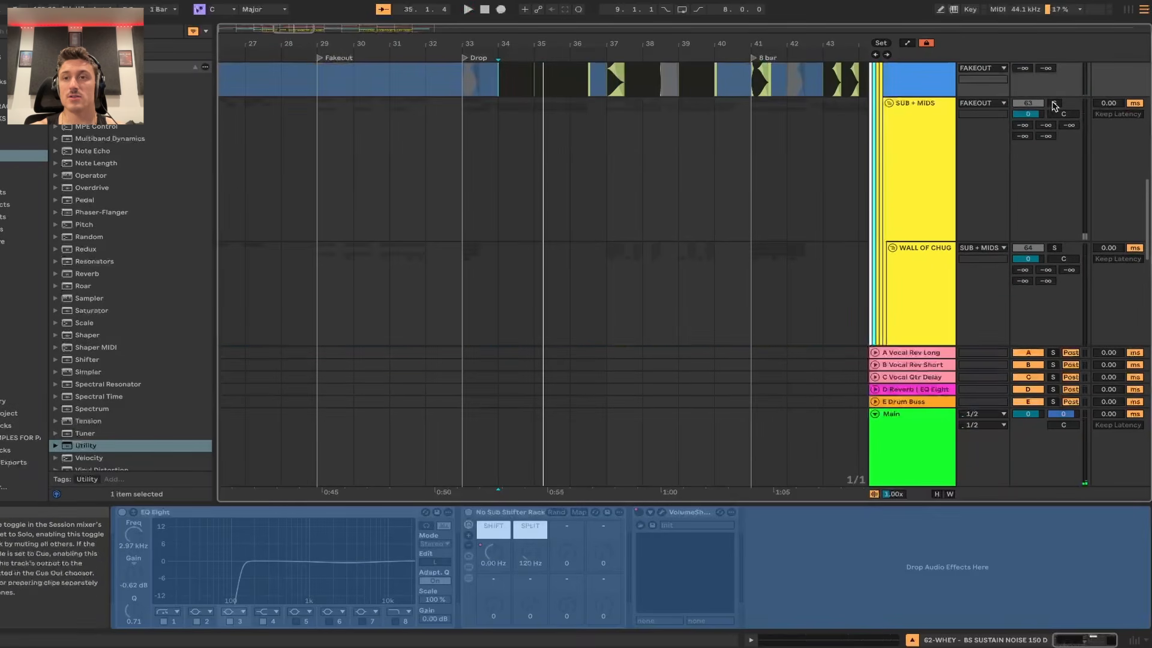
click(1055, 104)
scroll(751, 175, up, 5)
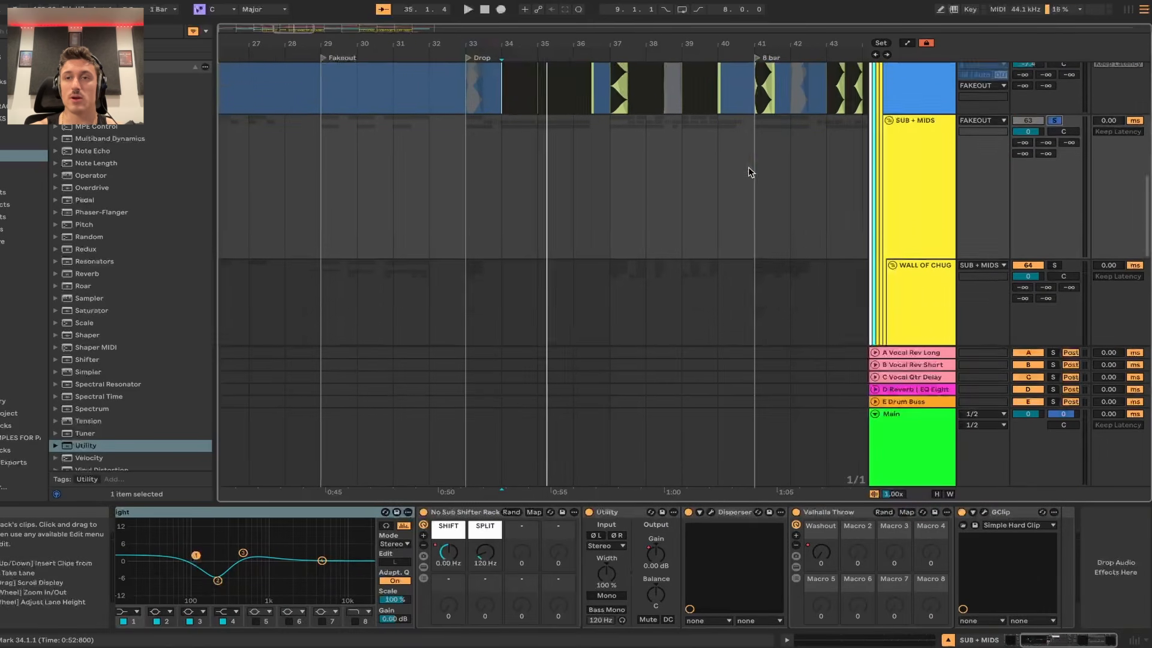
click(498, 317)
key(space)
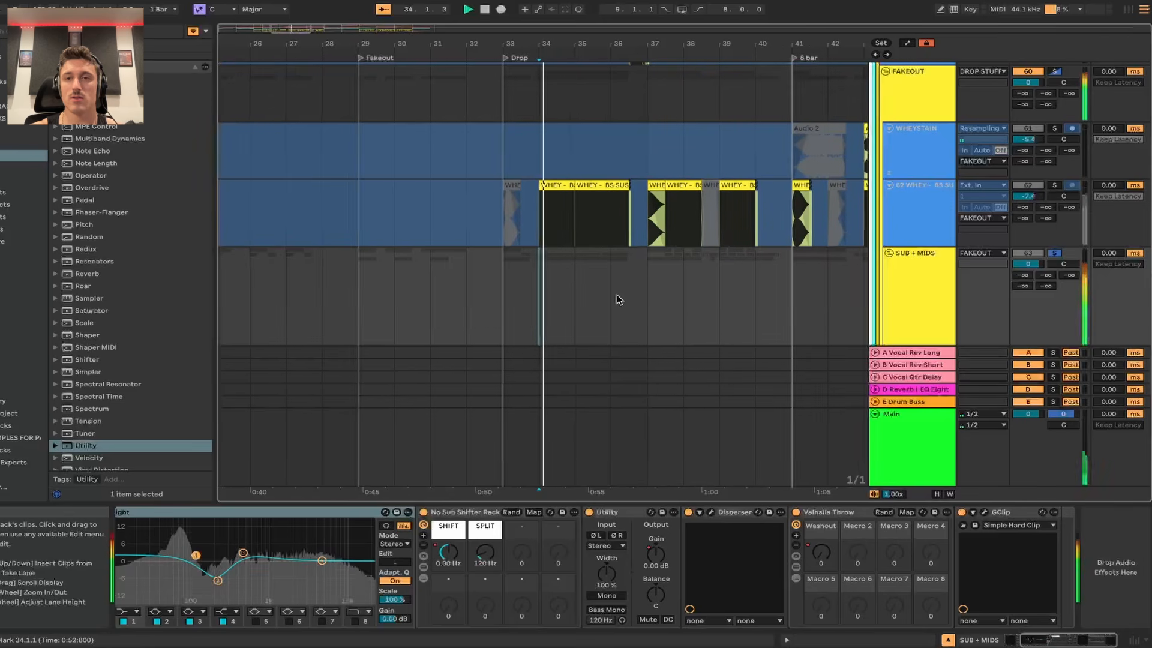
- Solo the sustain noise track alongside the SUB + MIDS group and play both from bar 43
click(1055, 187)
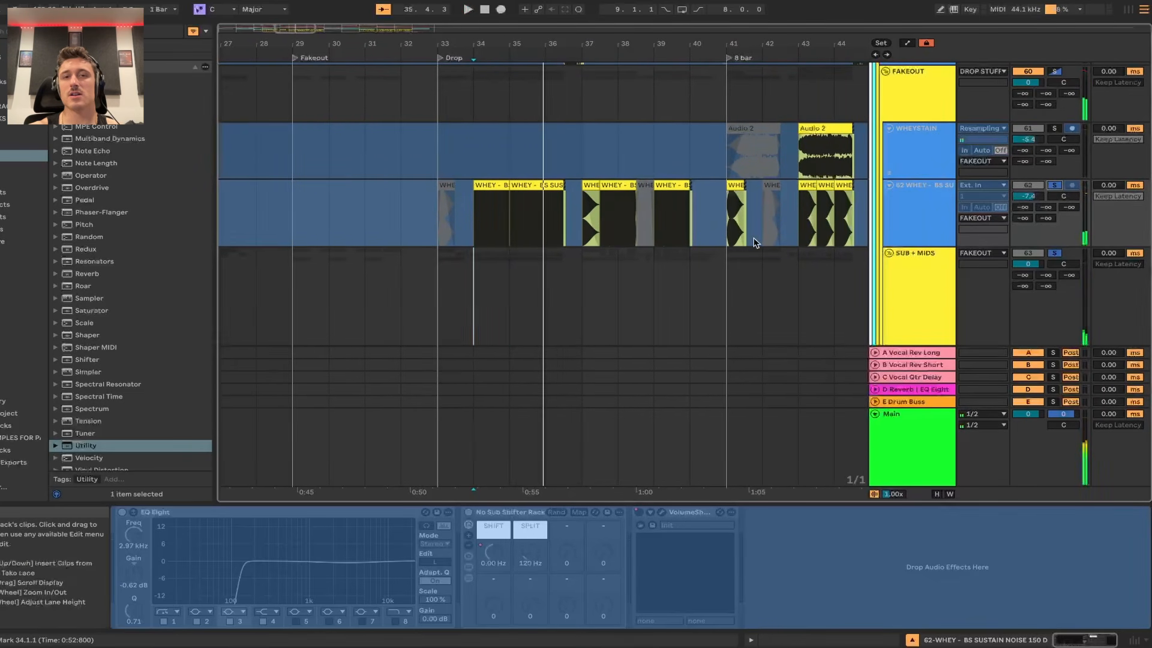
scroll(690, 251, down, 3)
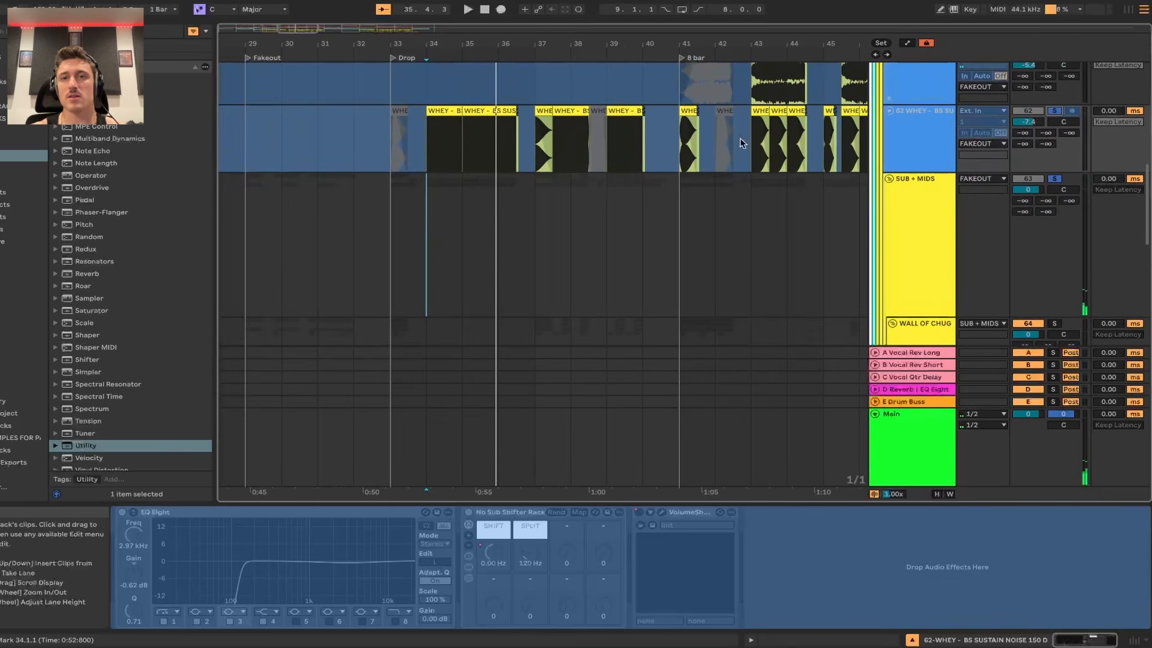
click(749, 151)
key(space)
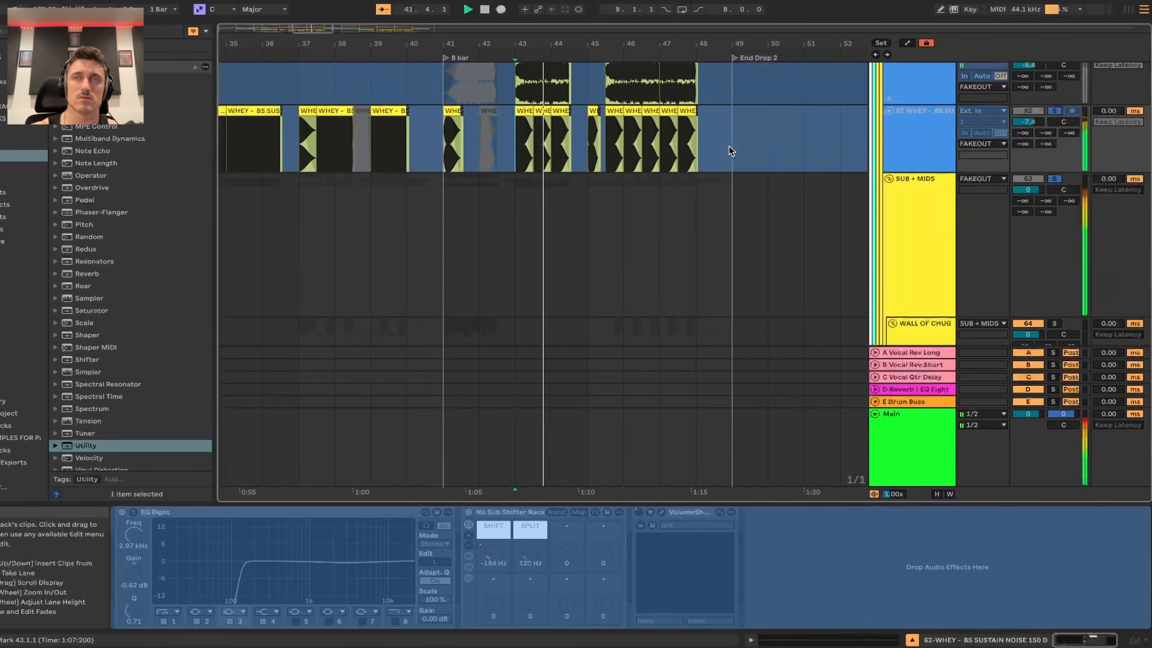
key(space)
- In the second DROP, solo the 70-WHEY - BS 2025 CHUG V2 track in the OPT 2 MAIN group and play from bar 74
scroll(507, 180, down, 8)
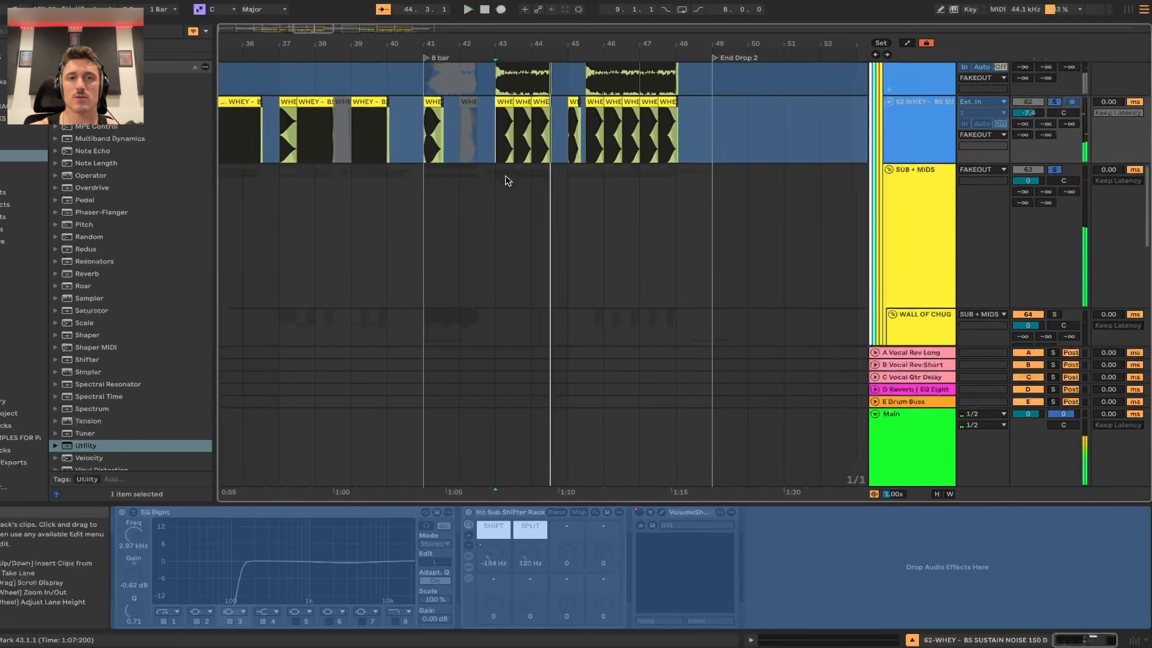
scroll(507, 180, right, 10)
scroll(507, 180, left, 4)
scroll(505, 175, up, 3)
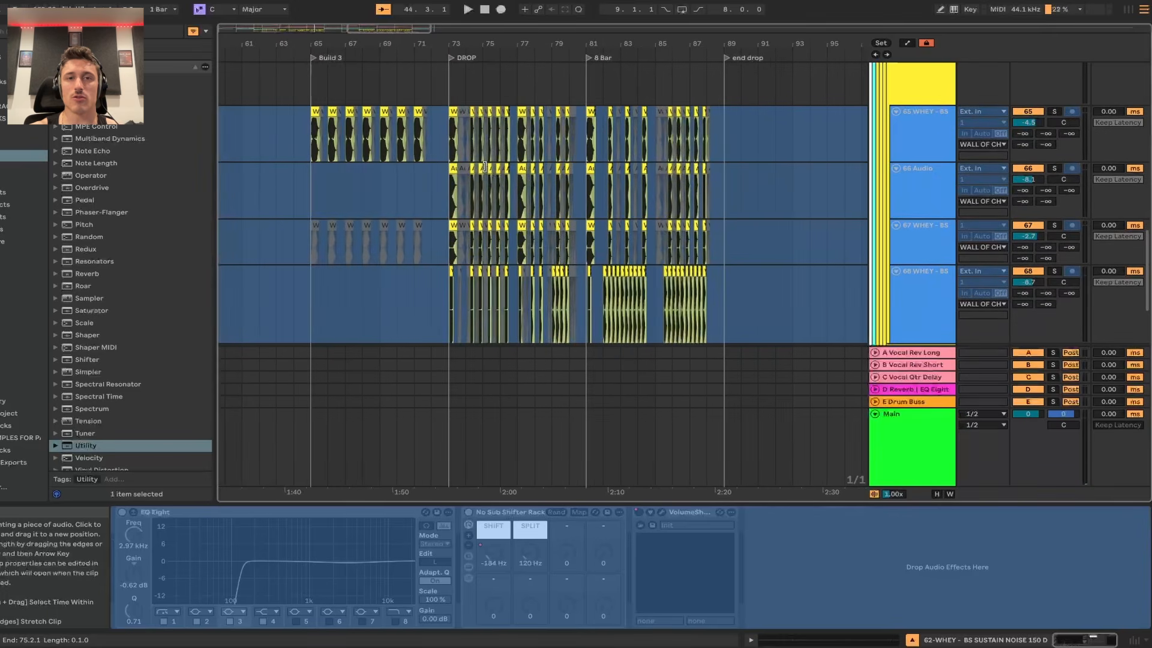
scroll(497, 174, down, 4)
scroll(486, 171, up, 3)
click(722, 245)
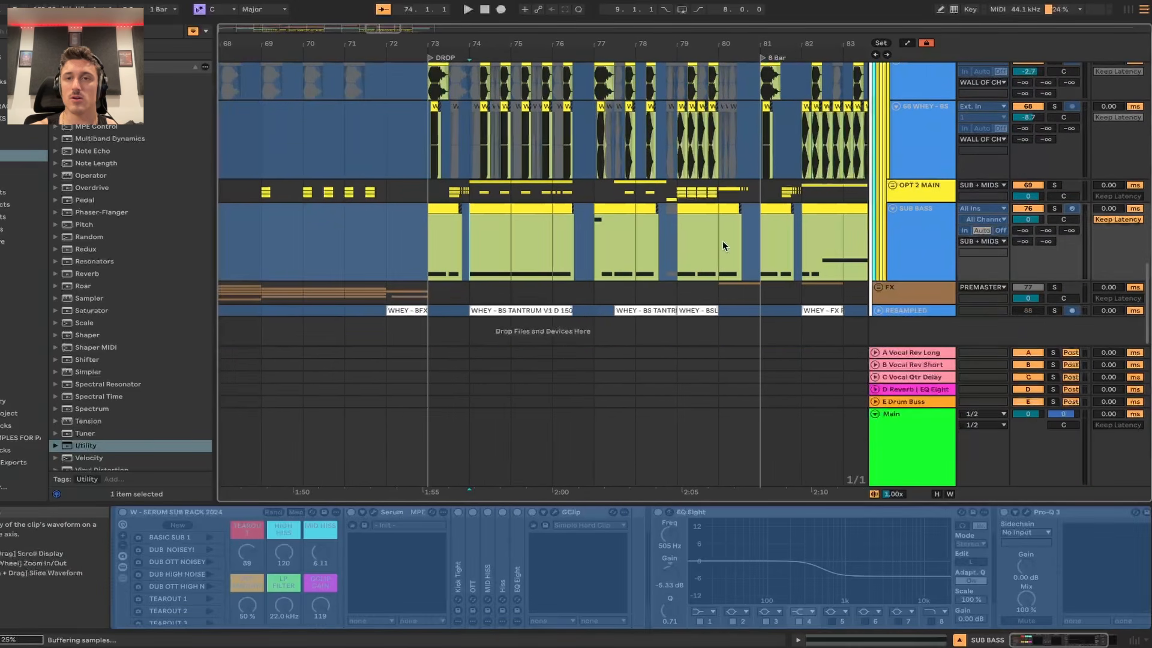
scroll(752, 198, up, 5)
scroll(753, 198, down, 5)
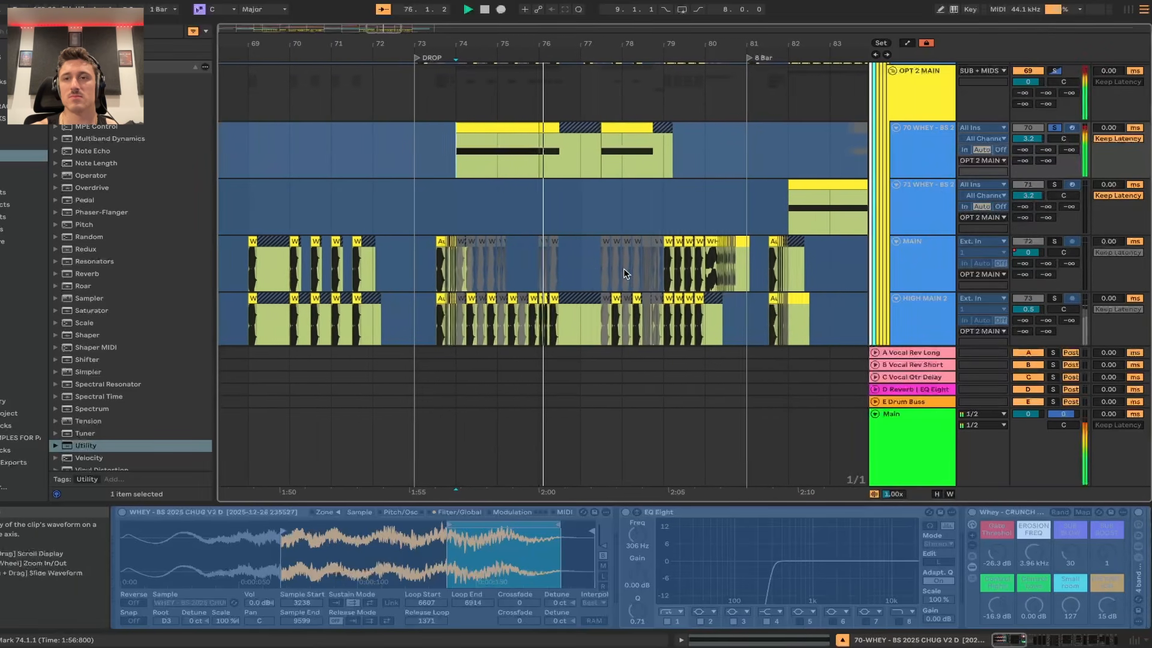
scroll(624, 268, down, 5)
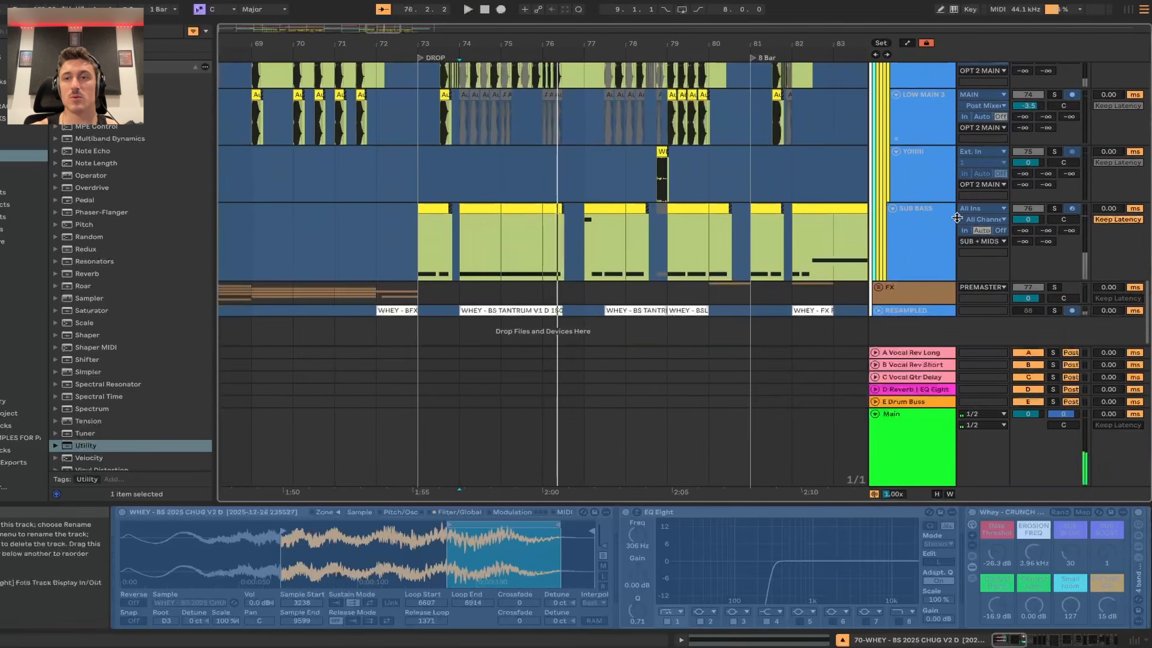
- Solo the SUB BASS to audition bar 74, and replay the second DROP from bar 73 with all tracks unsoloed
click(1054, 208)
key(space)
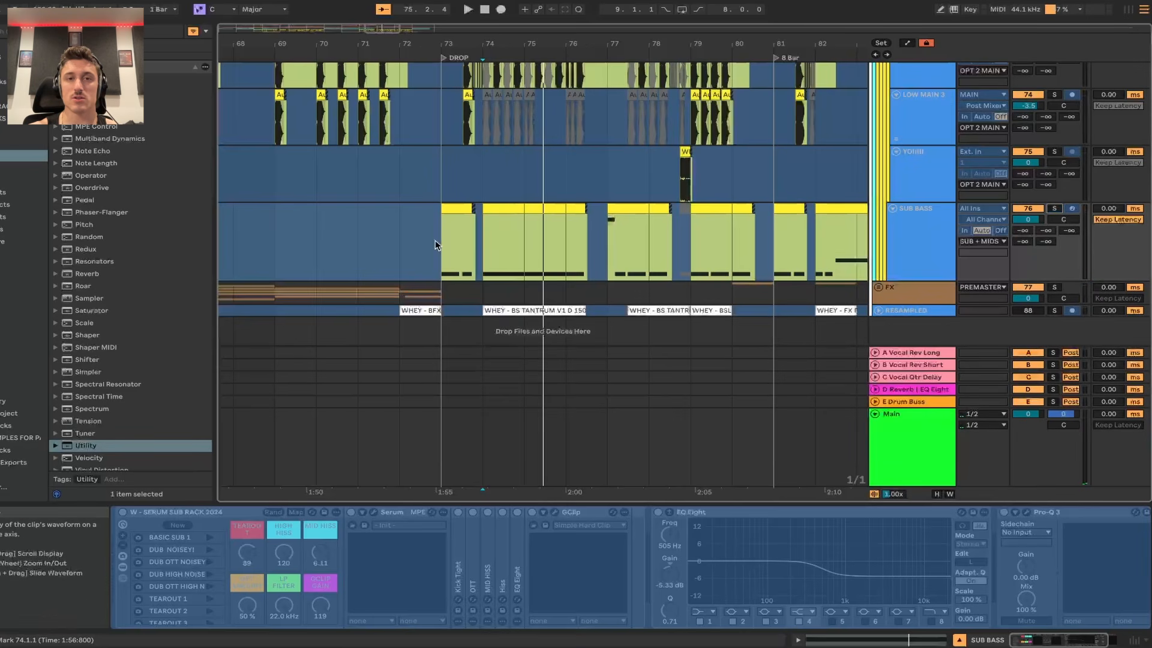
key(space)
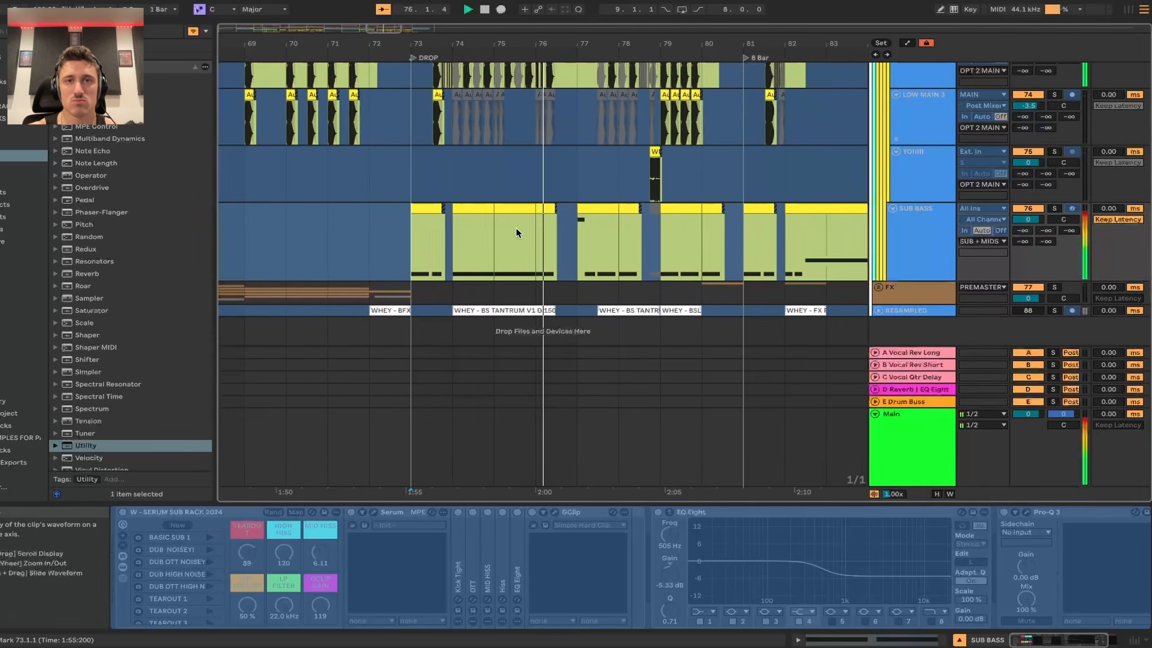
- Play the second DROP from bar 81, starting on the 71-WHEY - BS 2025 CHUG V2 track
scroll(516, 232, up, 3)
key(space)
scroll(509, 178, up, 5)
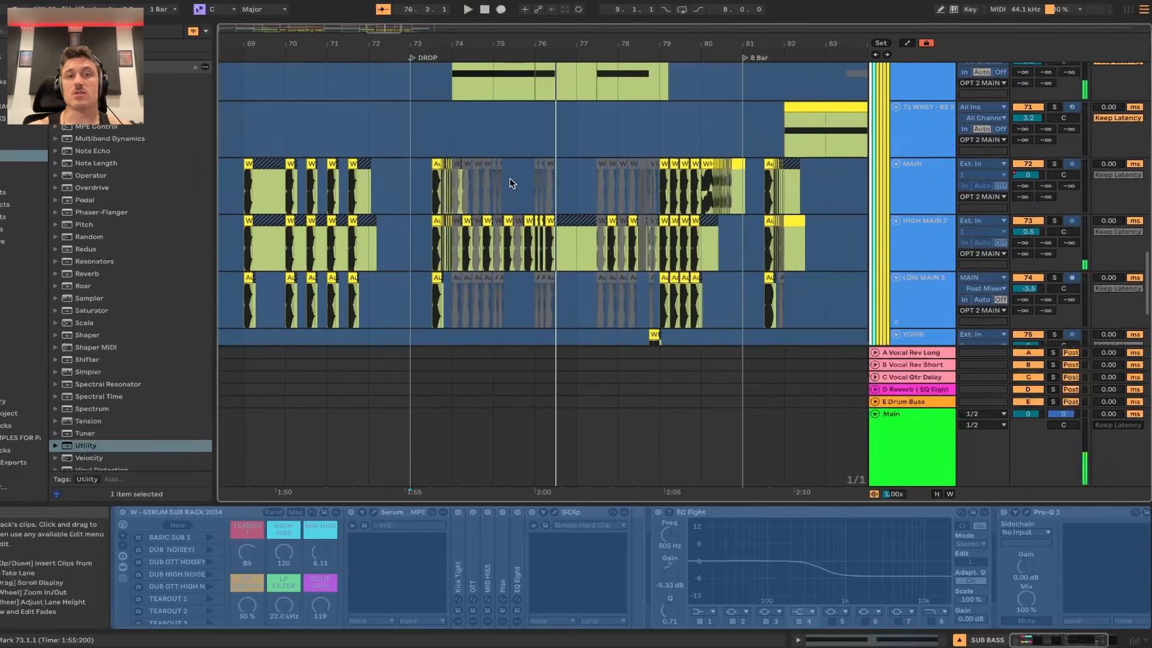
scroll(509, 178, right, 4)
click(618, 181)
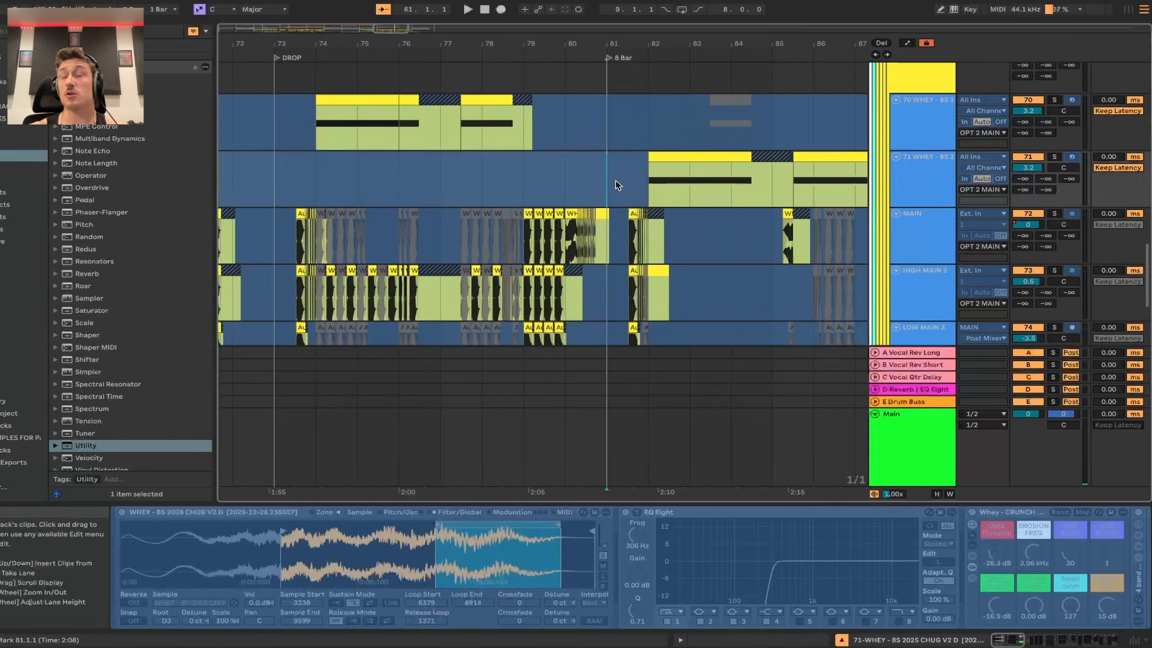
key(space)
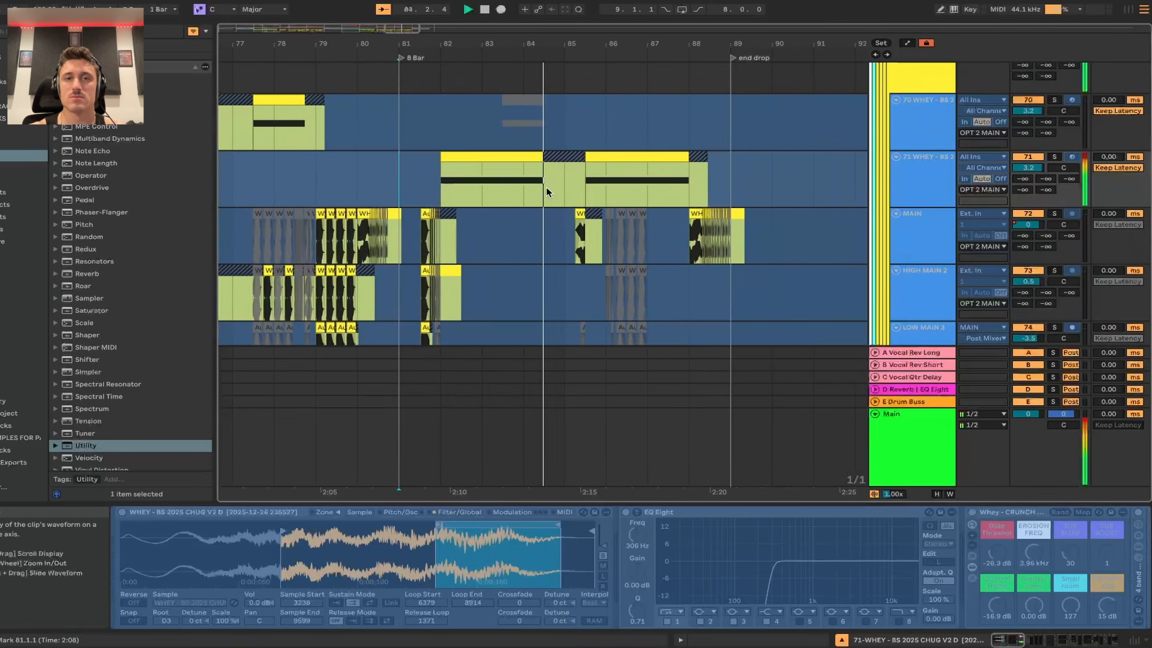
scroll(537, 189, up, 8)
scroll(536, 190, left, 5)
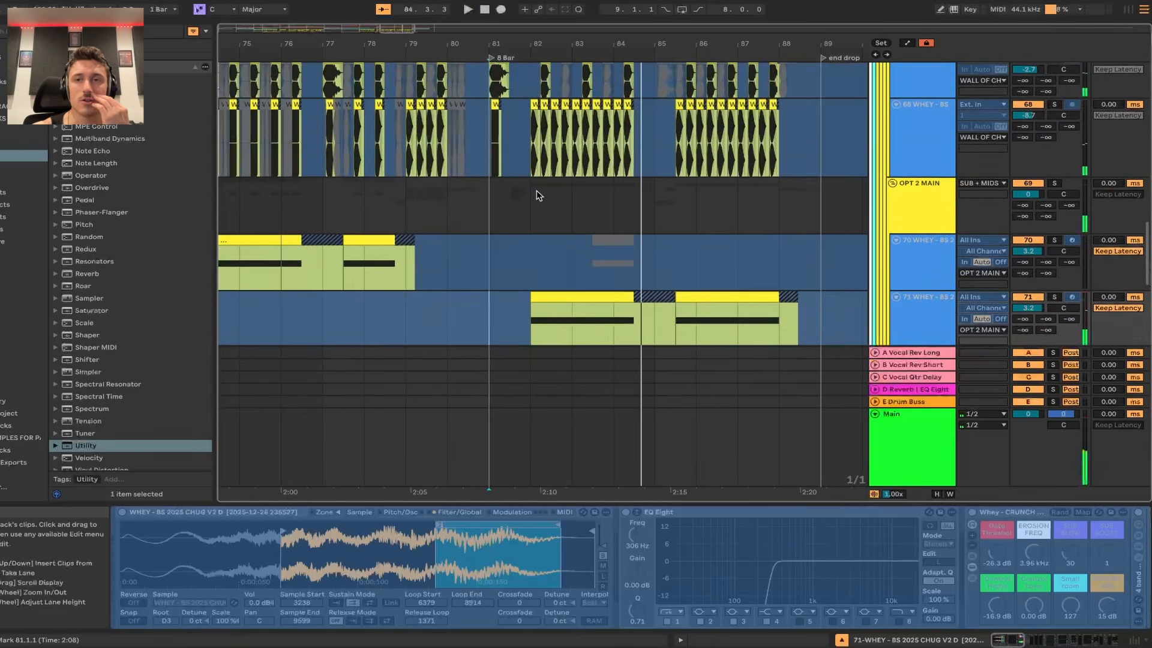
- Bring up the SUB + MIDS group's effects chain and review it from Decapitator and EQ Eight onward
scroll(536, 189, up, 5)
scroll(536, 190, down, 5)
scroll(536, 189, up, 4)
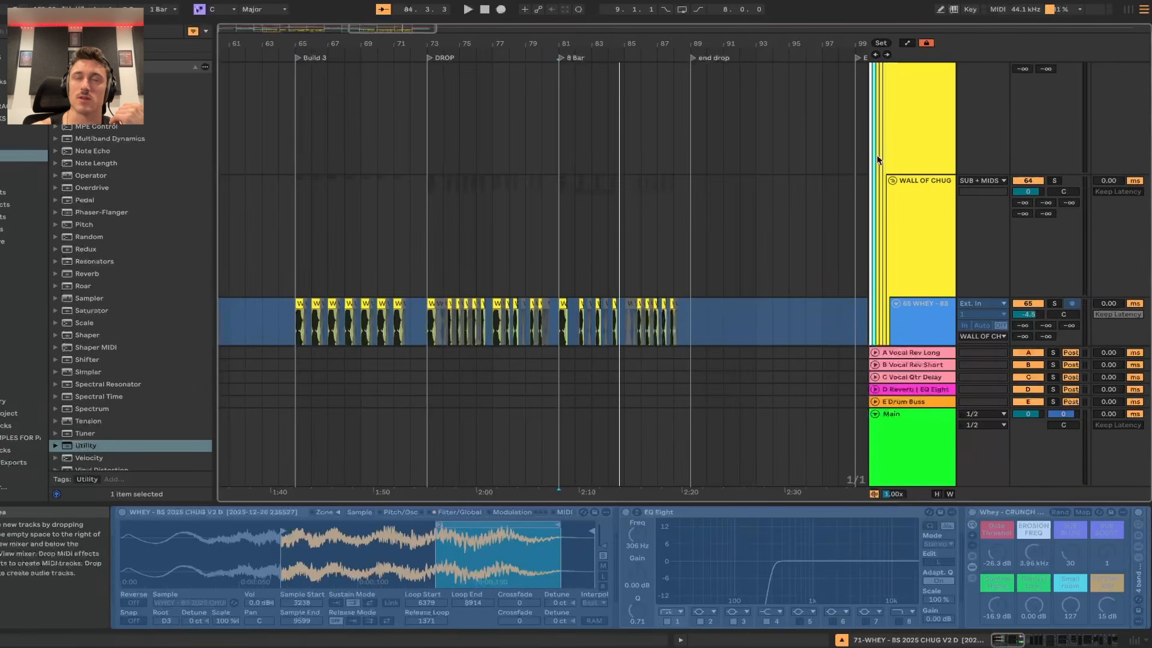
click(901, 141)
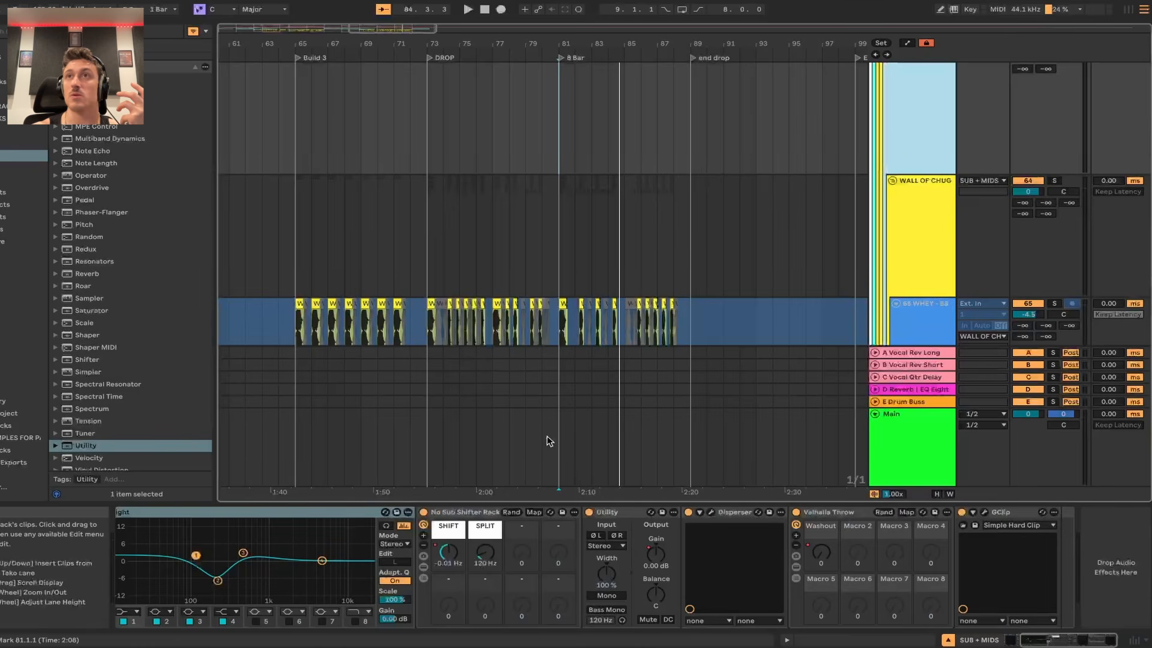
scroll(468, 555, up, 3)
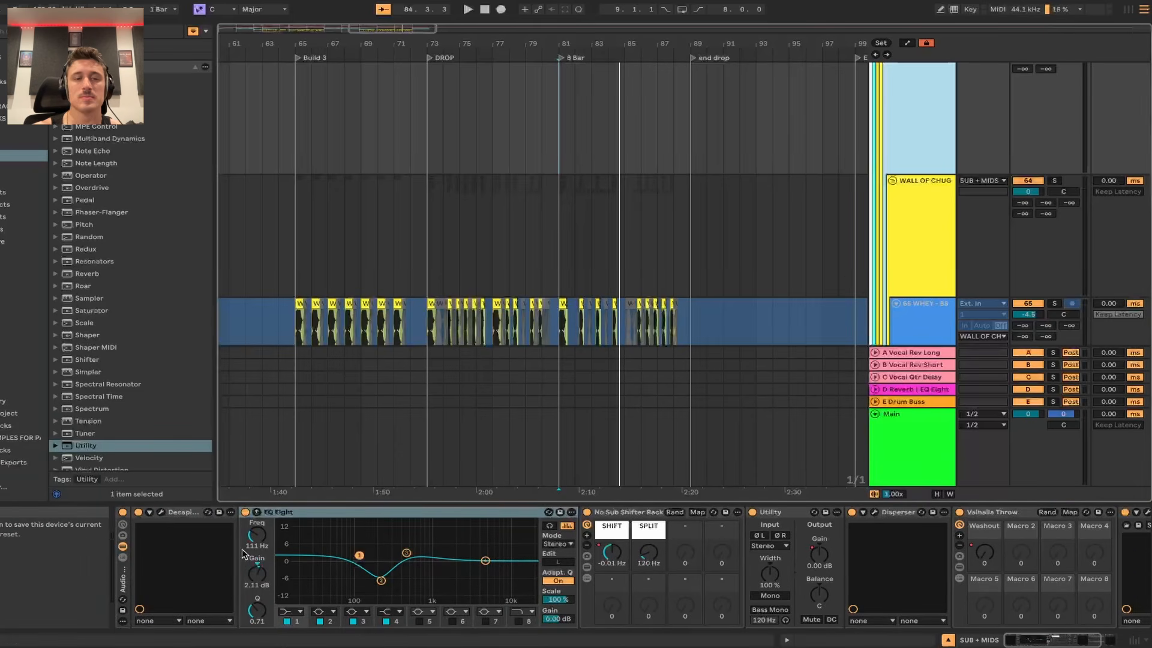
- Collapse the WALL OF CHUG group and show its effects chain
click(892, 180)
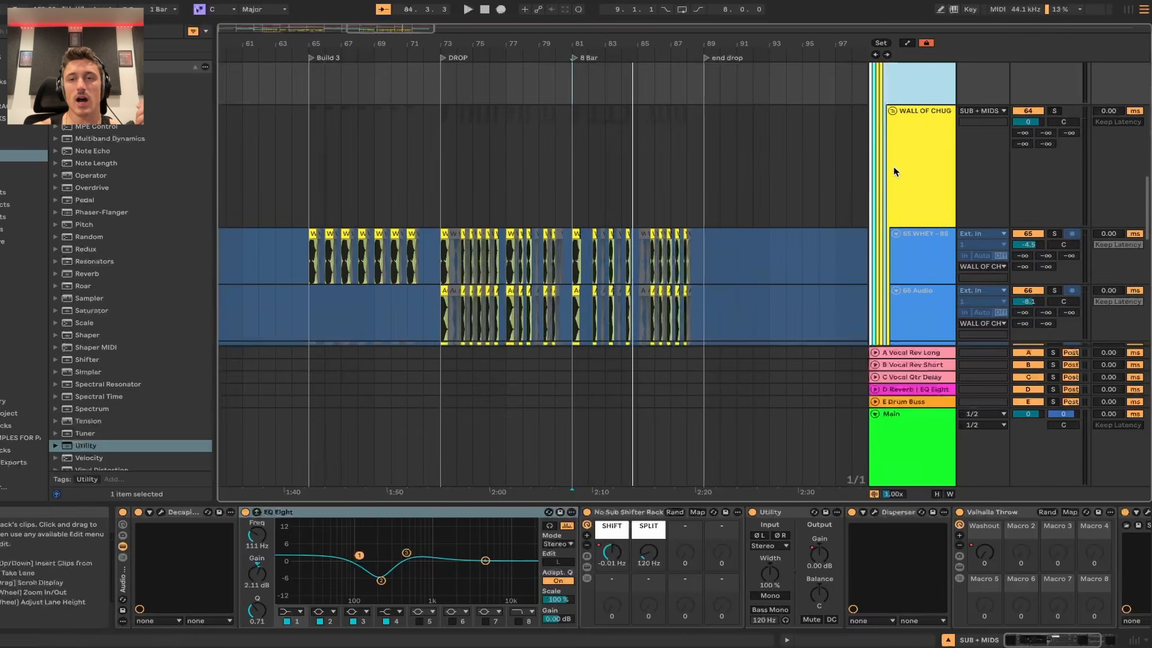
click(892, 94)
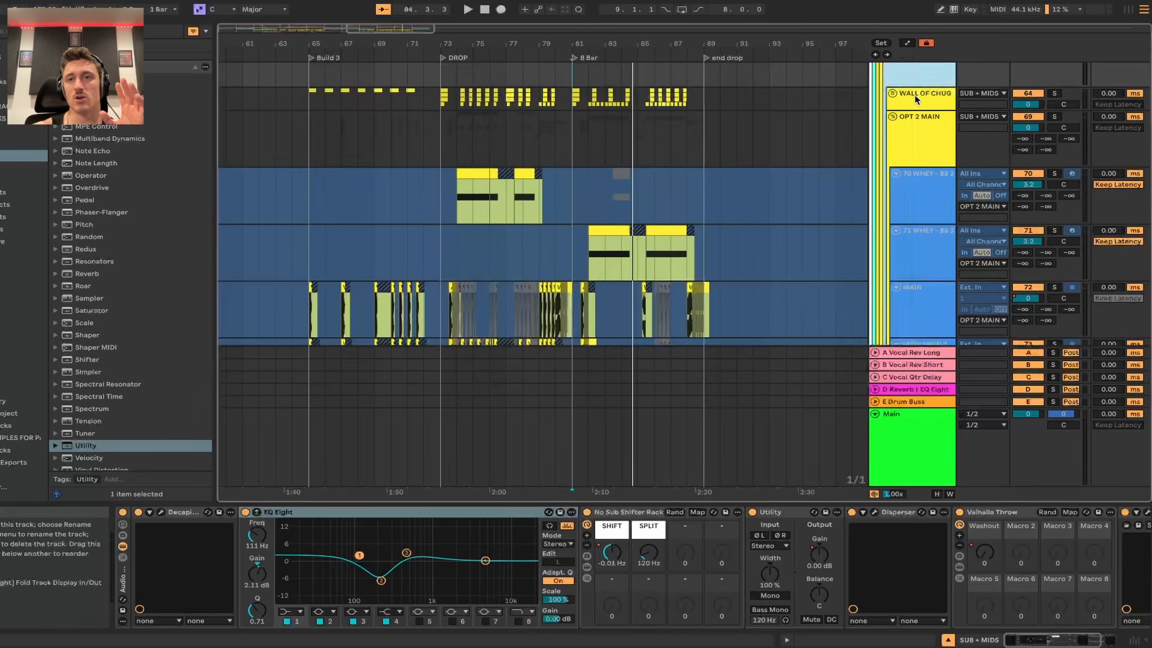
click(916, 99)
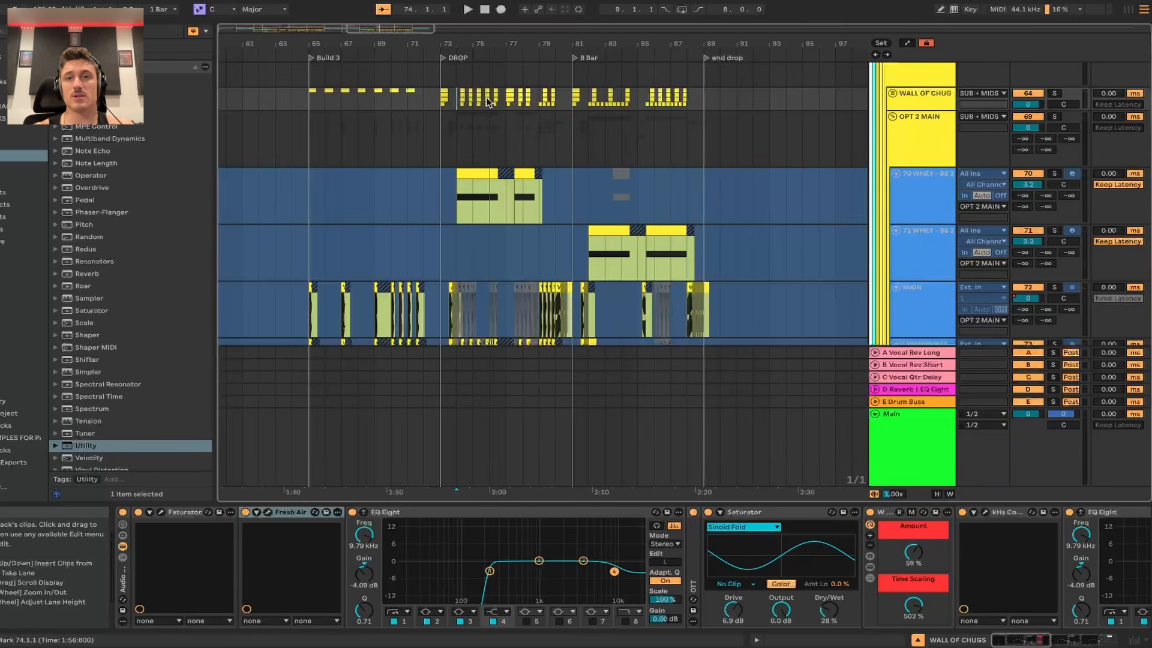
- Expand the WALL OF CHUG group again and deactivate the effects rack on the SUB + MIDS group
click(892, 95)
scroll(592, 222, up, 5)
scroll(694, 106, left, 3)
scroll(694, 105, down, 2)
scroll(780, 129, up, 5)
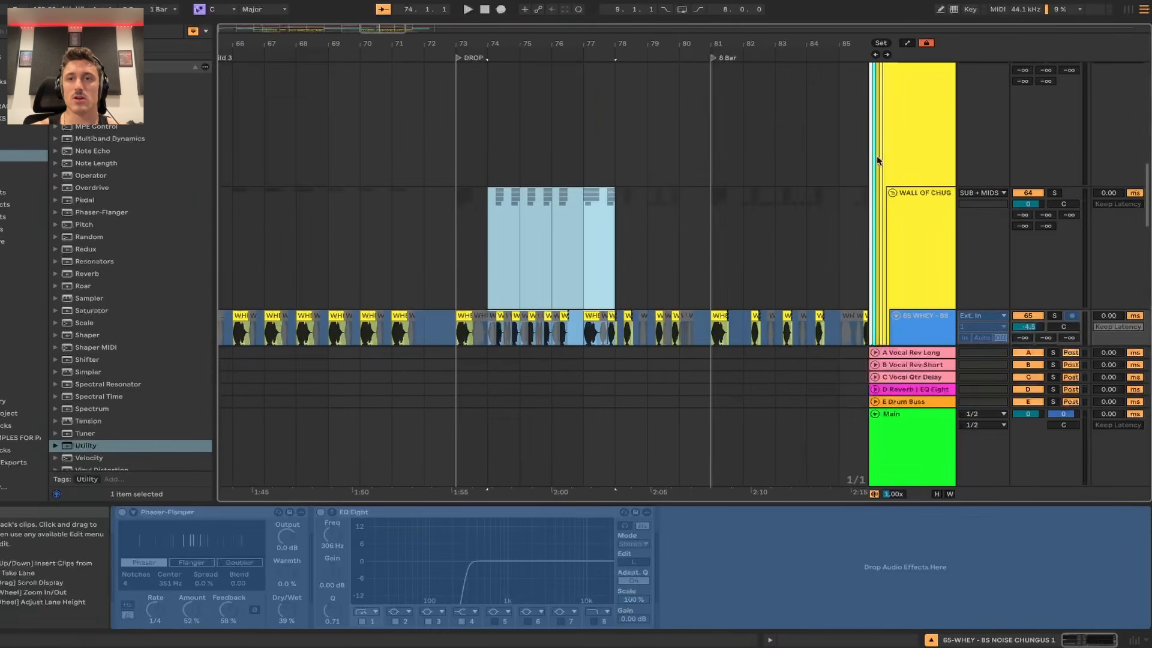
click(909, 139)
click(123, 512)
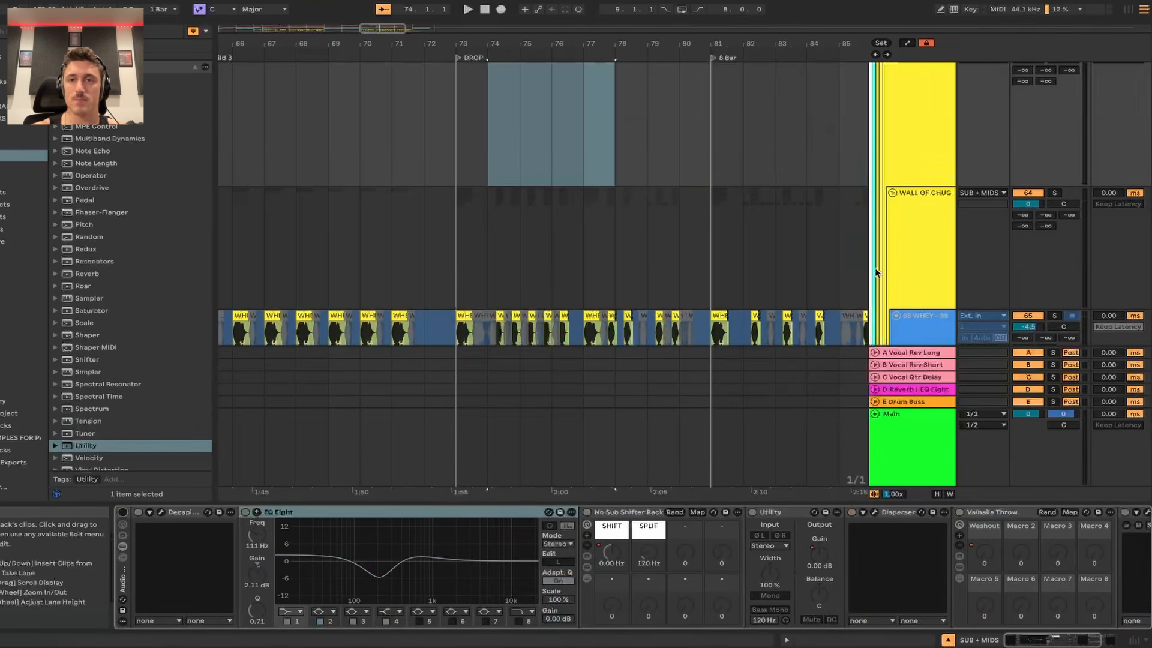
- Solo 66 Audio and 67-WHEY - BS NOISE CHUNGUS 2 in turn, playing each from bar 37
key(space)
click(392, 208)
key(s)
key(space)
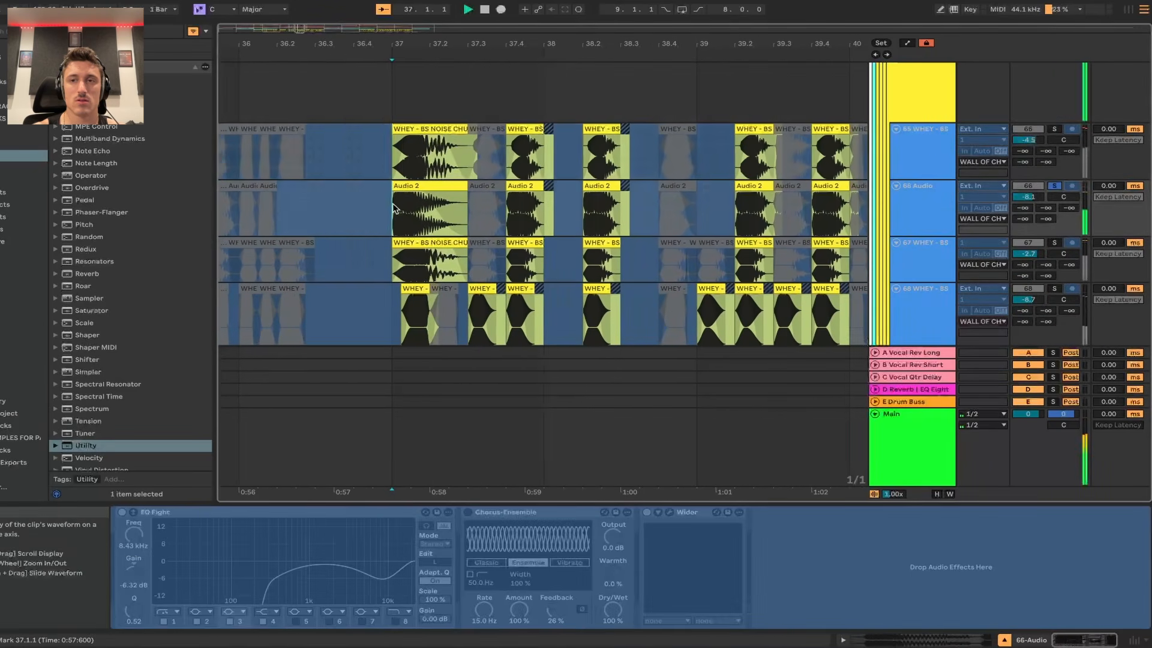
key(space)
click(425, 264)
key(s)
key(space)
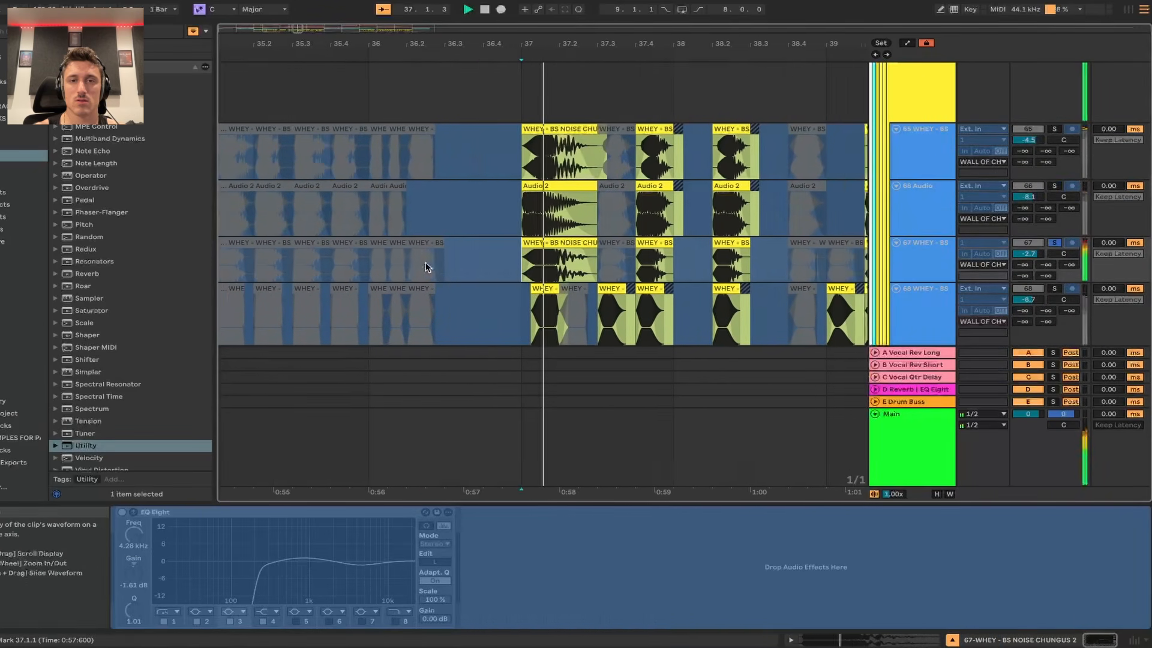
- Solo the 68-WHEY - BS NOISE CHUNGUS track in WALL OF CHUG and play it from its first clip at bar 37
scroll(526, 273, down, 2)
key(s)
key(space)
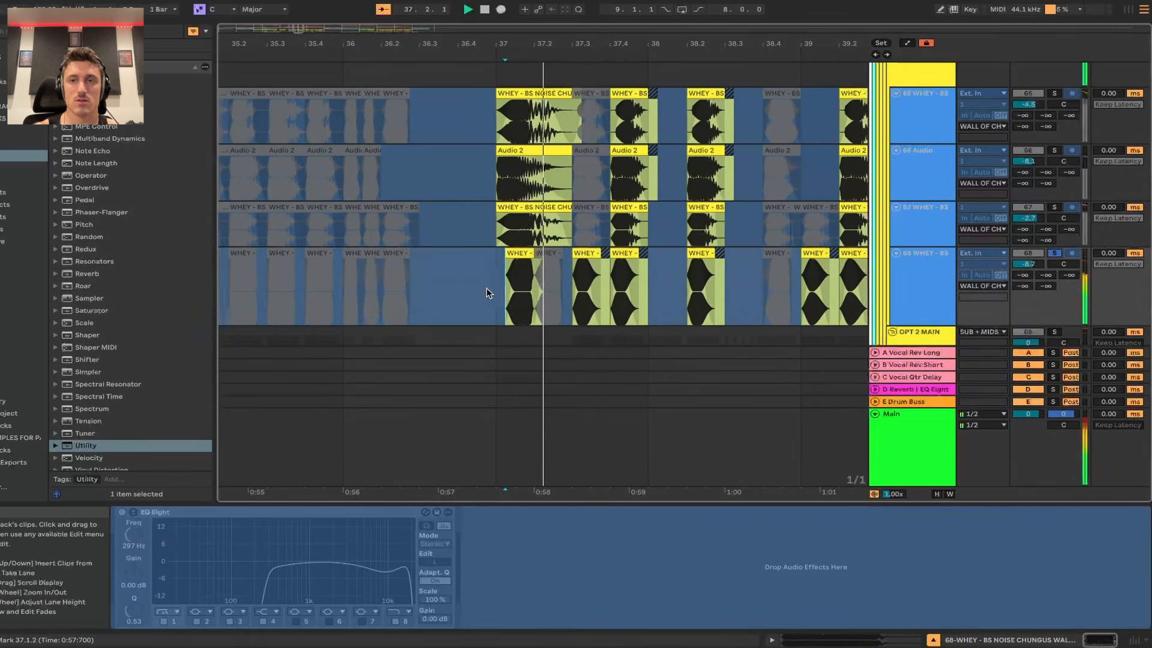
scroll(487, 289, down, 3)
scroll(487, 288, down, 3)
scroll(487, 291, left, 10)
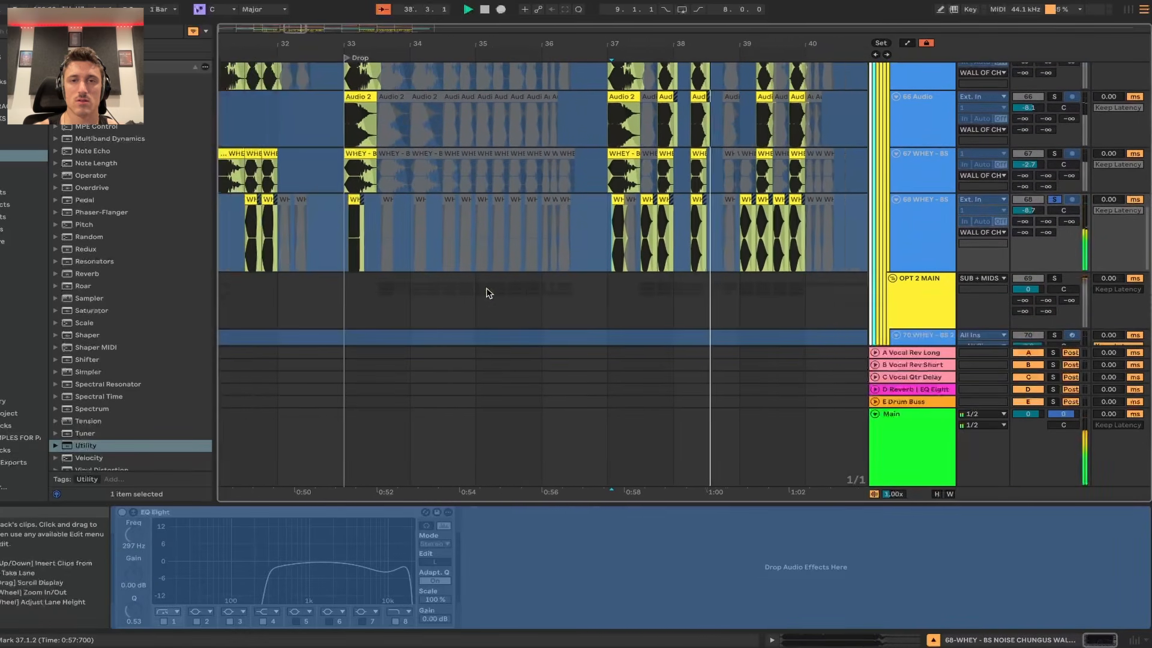
scroll(504, 279, up, 2)
scroll(521, 260, down, 4)
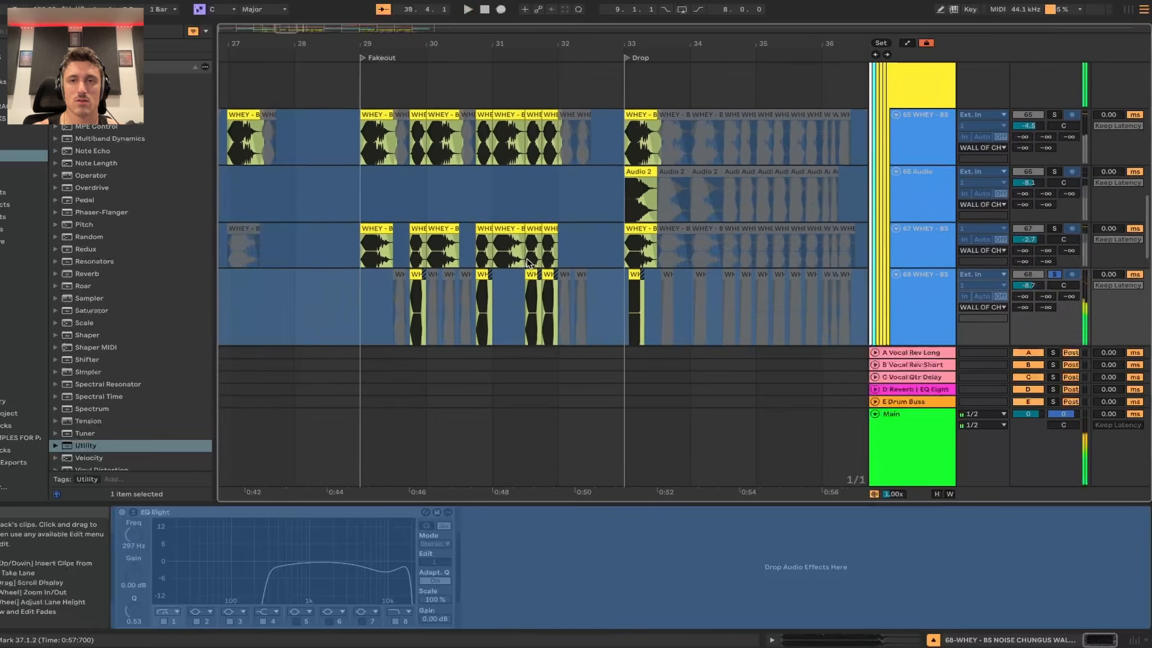
- Solo the MAIN track in the OPT 2 MAIN group and play the first Drop from 33.3
scroll(525, 261, down, 3)
scroll(501, 259, up, 1)
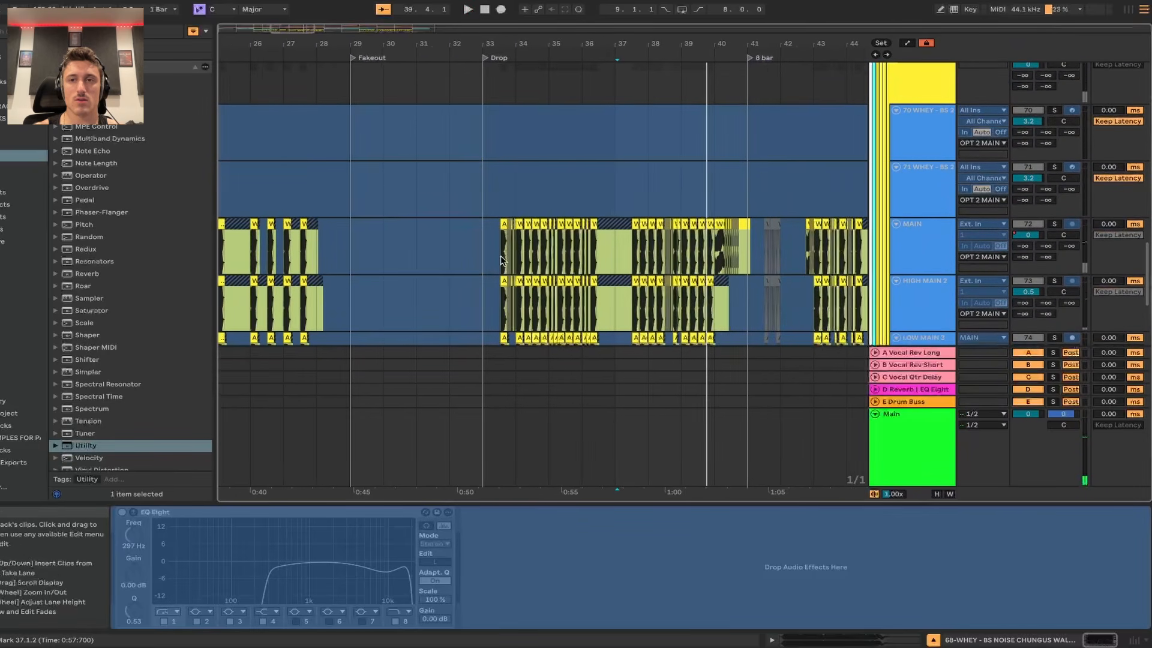
click(500, 255)
scroll(500, 256, up, 8)
scroll(503, 256, down, 4)
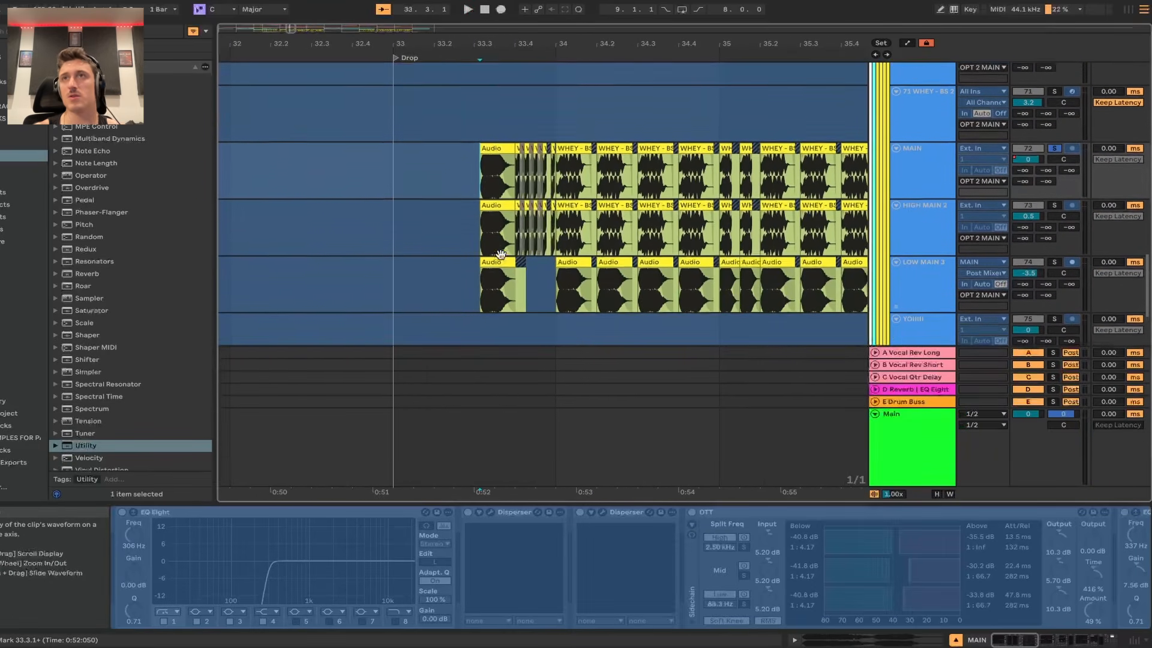
scroll(515, 256, left, 2)
key(s)
key(space)
- Solo HIGH MAIN 2 instead and play it from 33.3
scroll(515, 252, down, 2)
key(space)
click(452, 178)
key(s)
key(space)
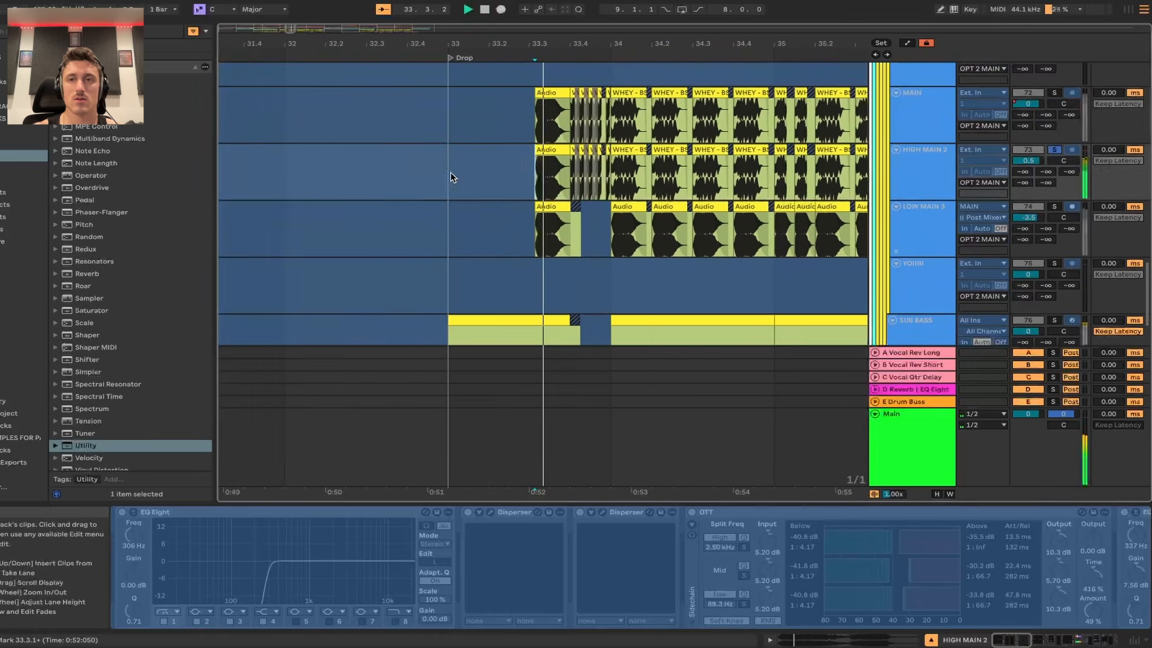
- Solo LOW MAIN 3 instead, play it from 33.3 and stop playback
key(space)
click(413, 228)
key(s)
key(space)
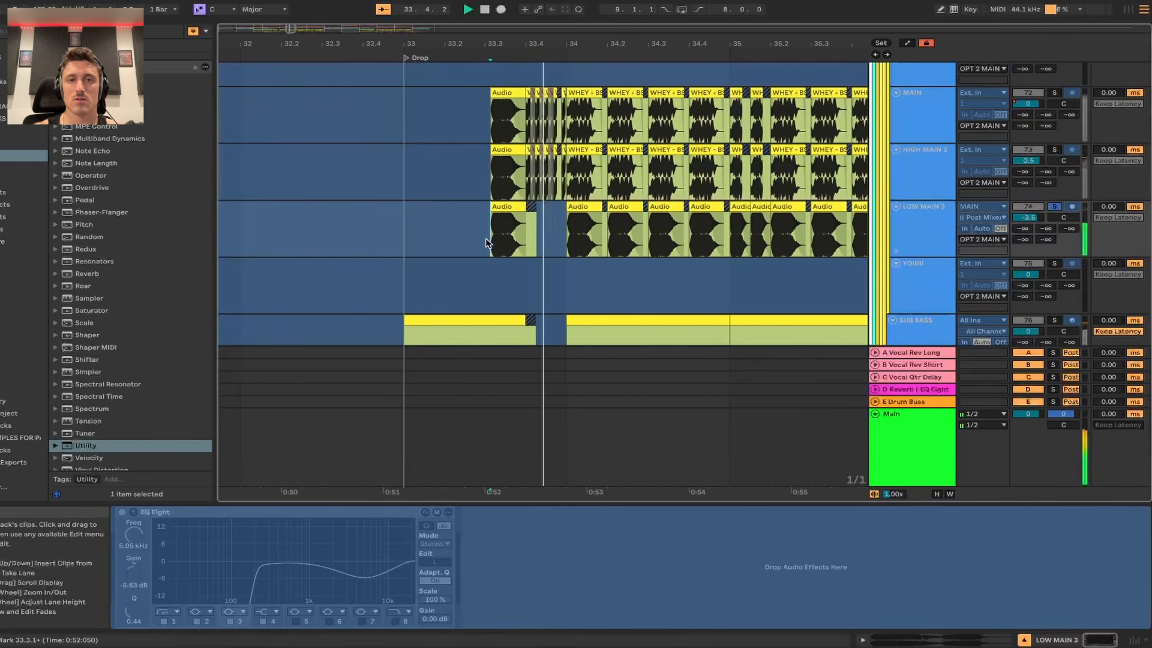
scroll(612, 276, down, 6)
scroll(588, 264, up, 12)
key(space)
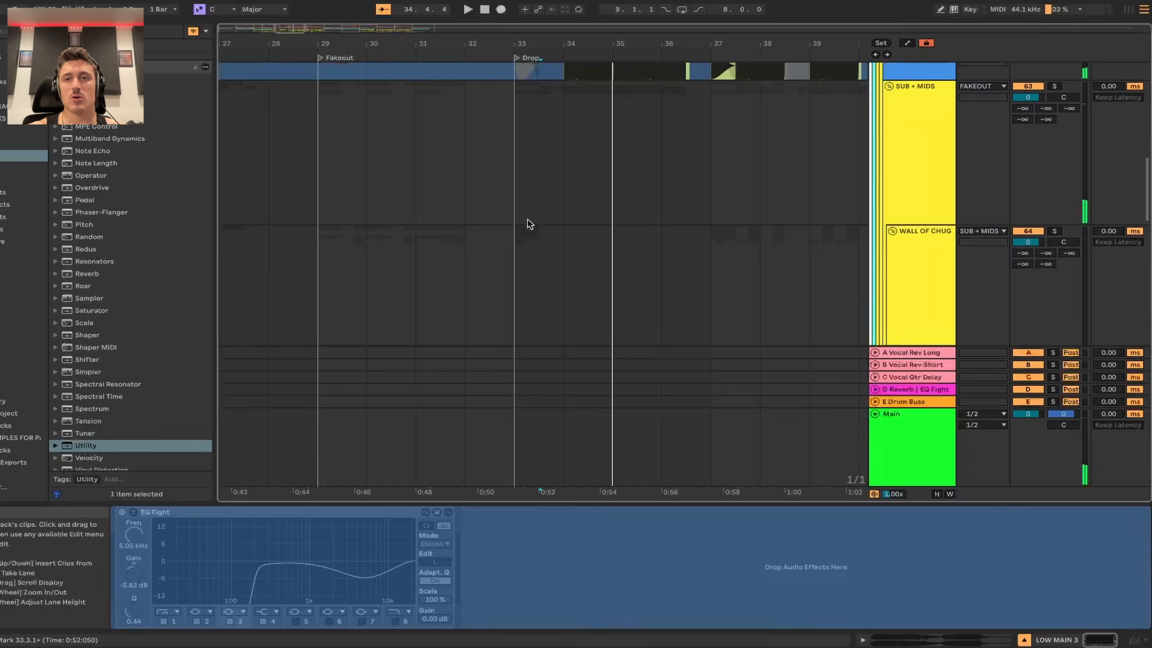
- Expand the WALL OF CHUG group, solo 65-WHEY - BS NOISE CHUNGUS 1 and play it from bar 37
click(920, 306)
key(Right)
click(713, 272)
key(s)
key(space)
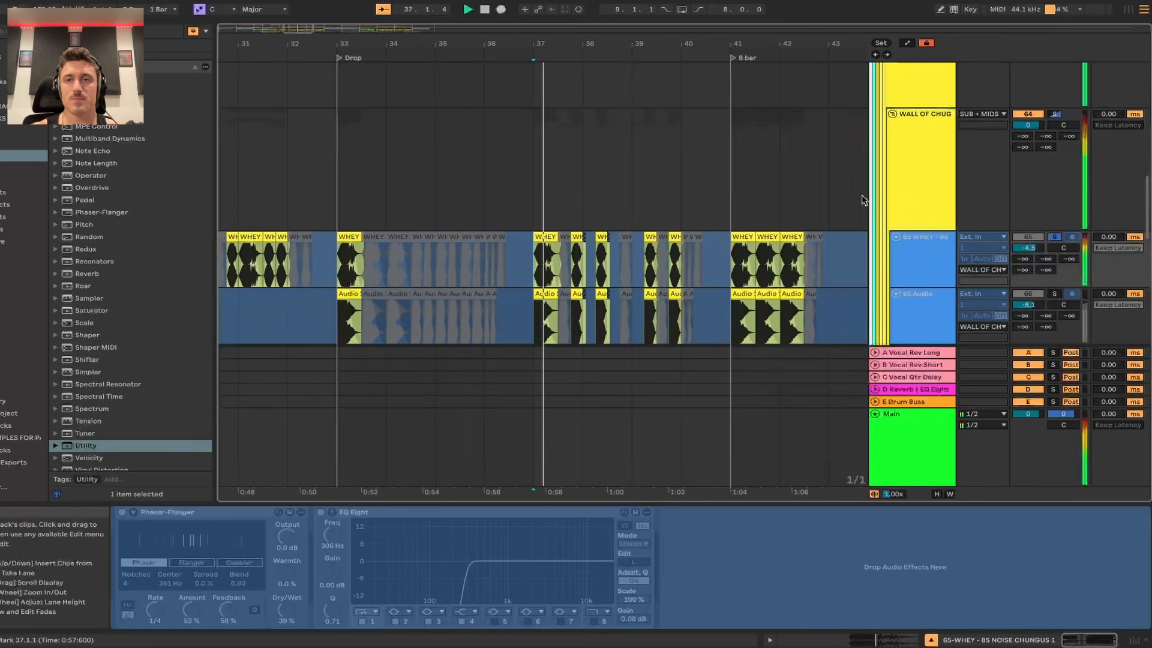
- Activate the WALL OF CHUG group's effects rack and replay the soloed layer from bar 37
click(898, 183)
click(122, 513)
key(space)
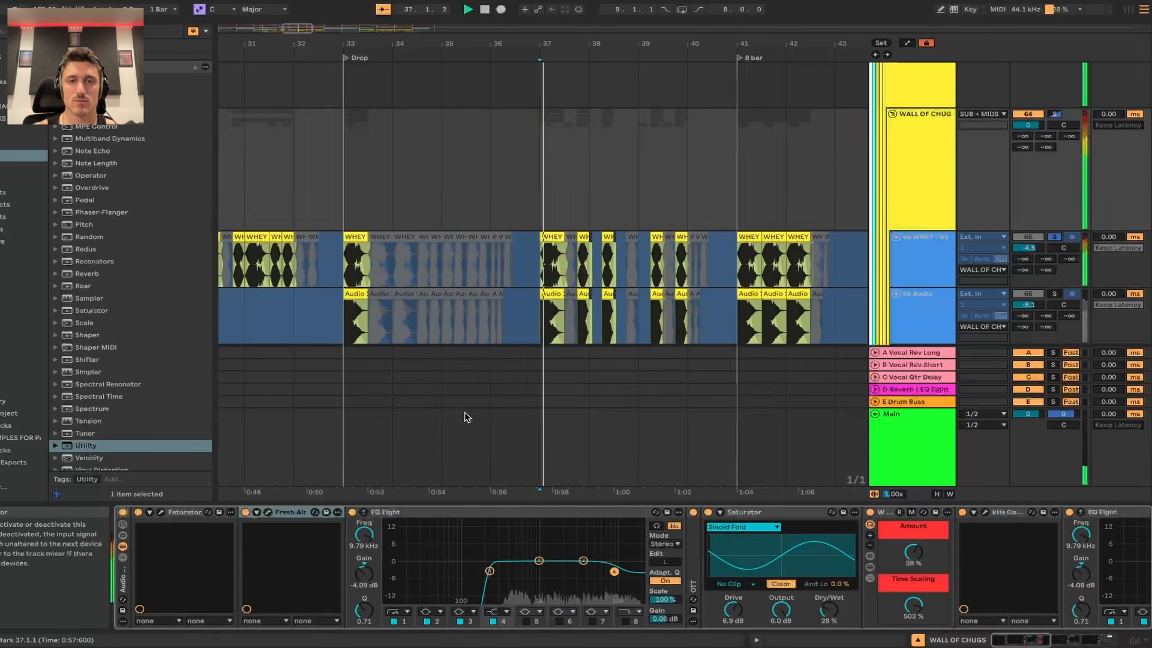
key(space)
key(space)
- With the WALL OF CHUG rack active, audition 66 Audio and 67-WHEY - BS NOISE CHUNGUS 2 one after the other from bar 37
click(537, 328)
key(s)
key(space)
key(space)
scroll(537, 329, down, 2)
click(537, 329)
key(s)
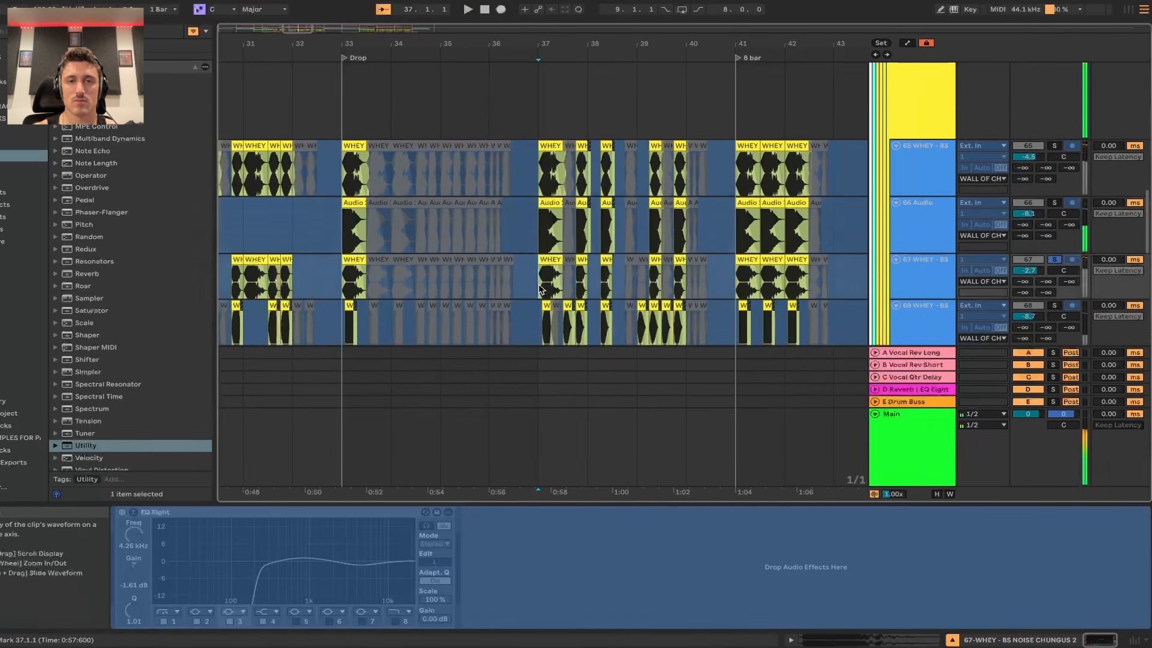
key(space)
key(space)
key(space)
- Solo the whole WALL OF CHUG group, check its layer levels in the Session View mixer and return to the arrangement
scroll(537, 328, up, 4)
click(912, 178)
key(s)
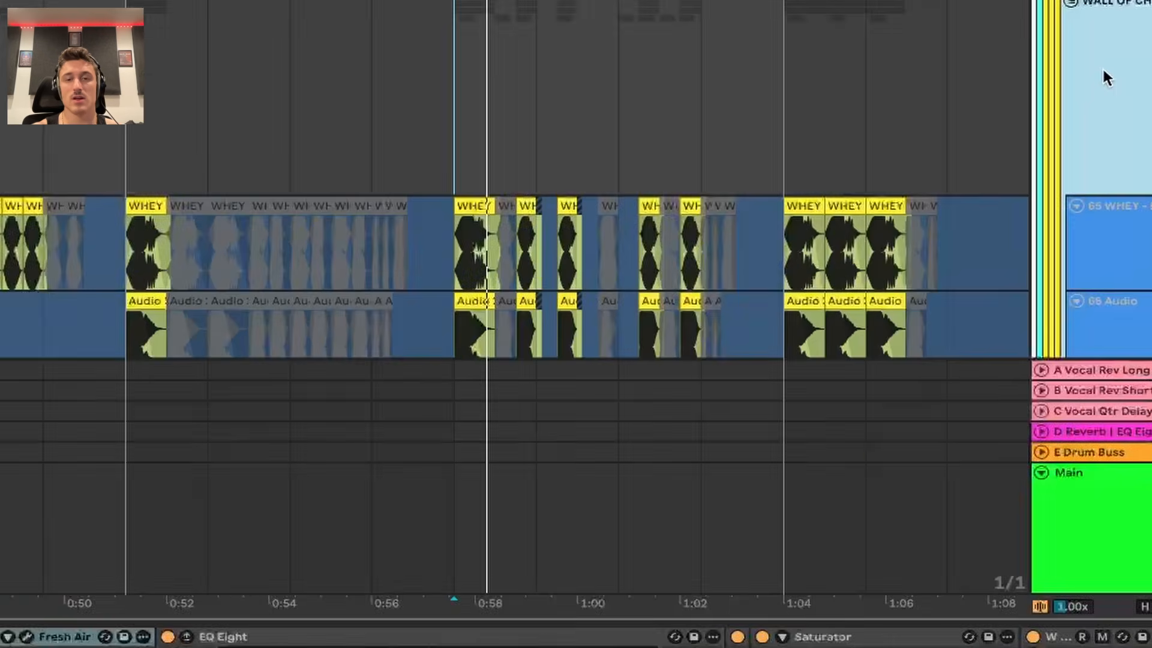
key(Tab)
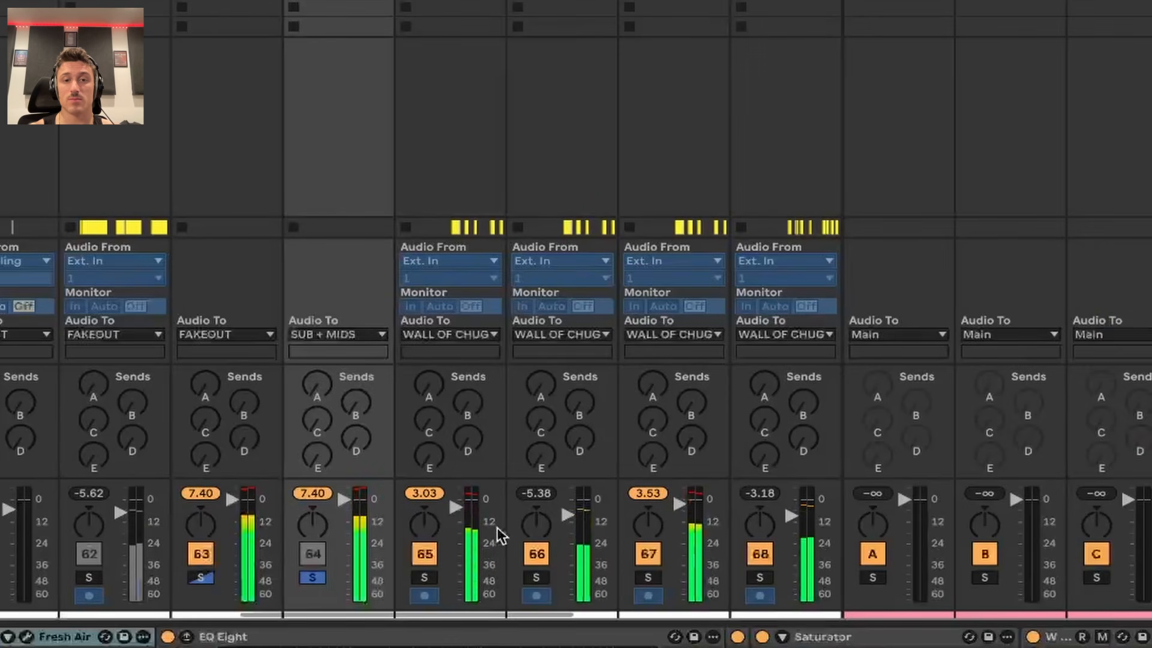
key(Tab)
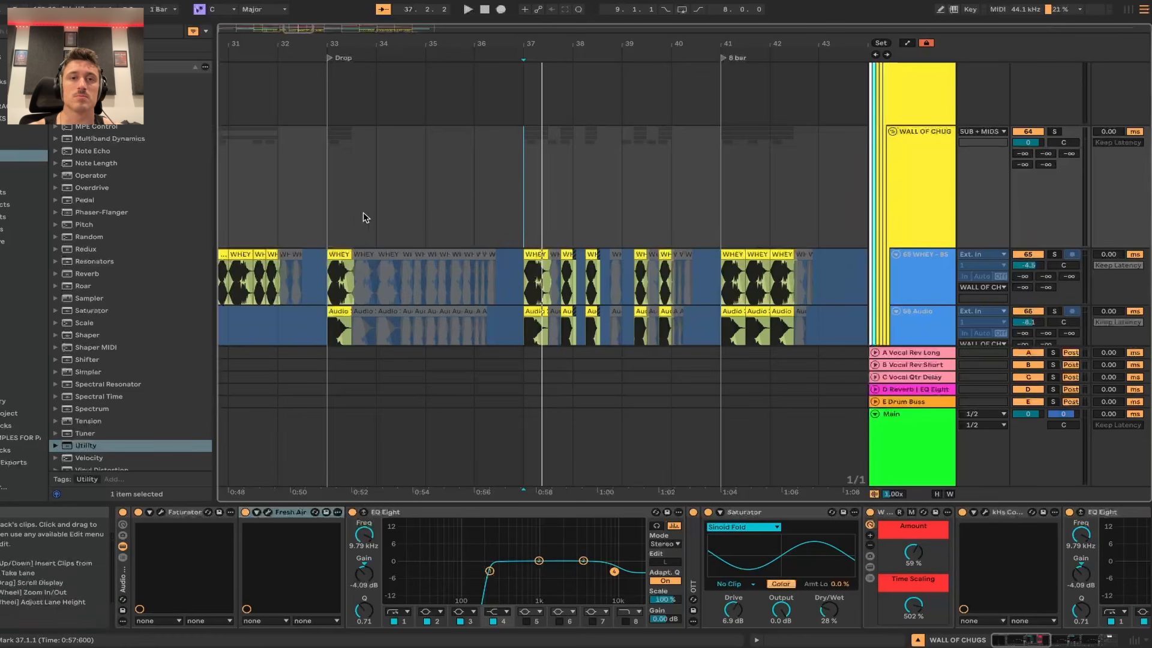
- Reactivate the SUB + MIDS group's effects rack and play the first Drop from bar 37 without any solo
scroll(420, 207, down, 3)
scroll(420, 207, down, 4)
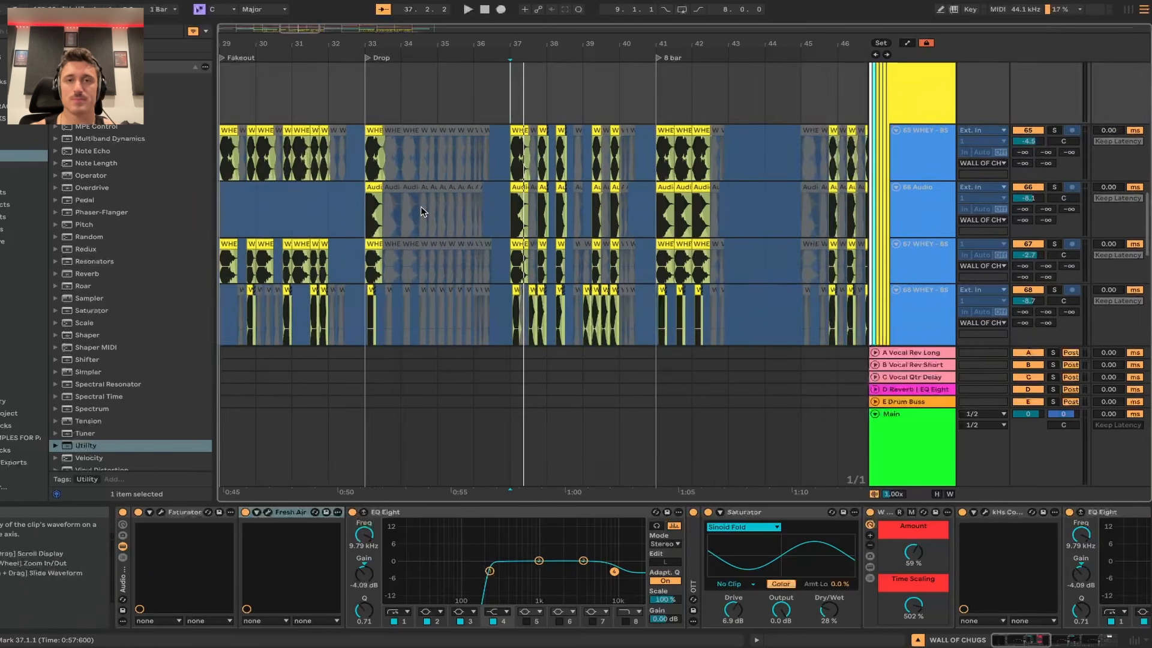
scroll(421, 207, up, 5)
scroll(420, 210, up, 2)
click(913, 168)
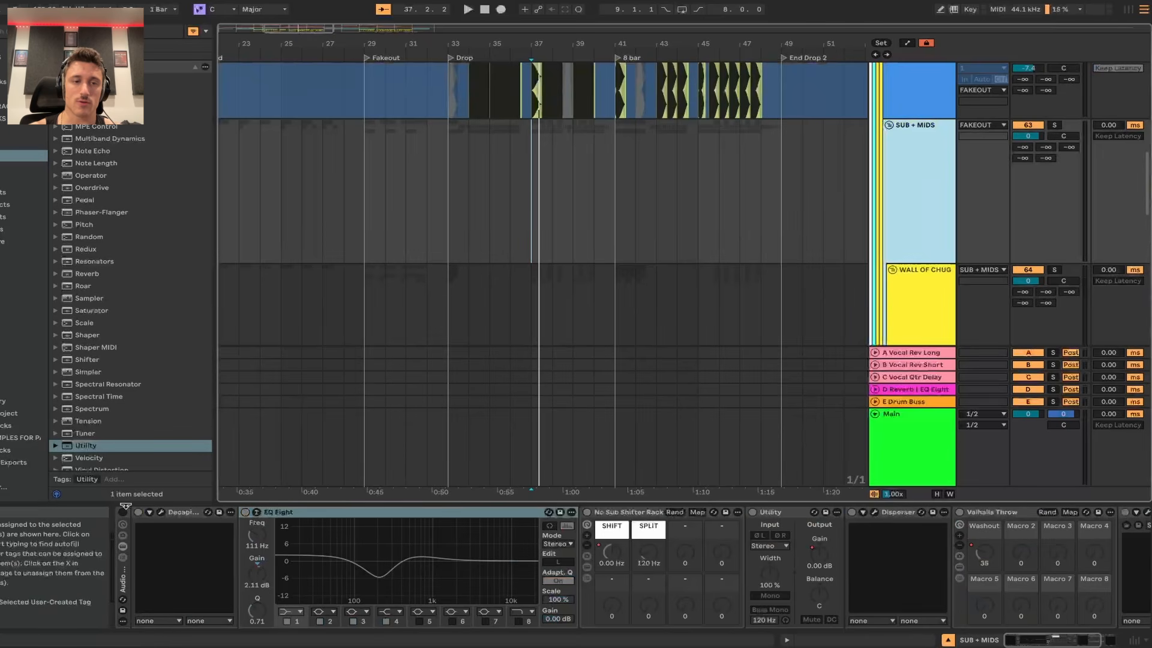
key(space)
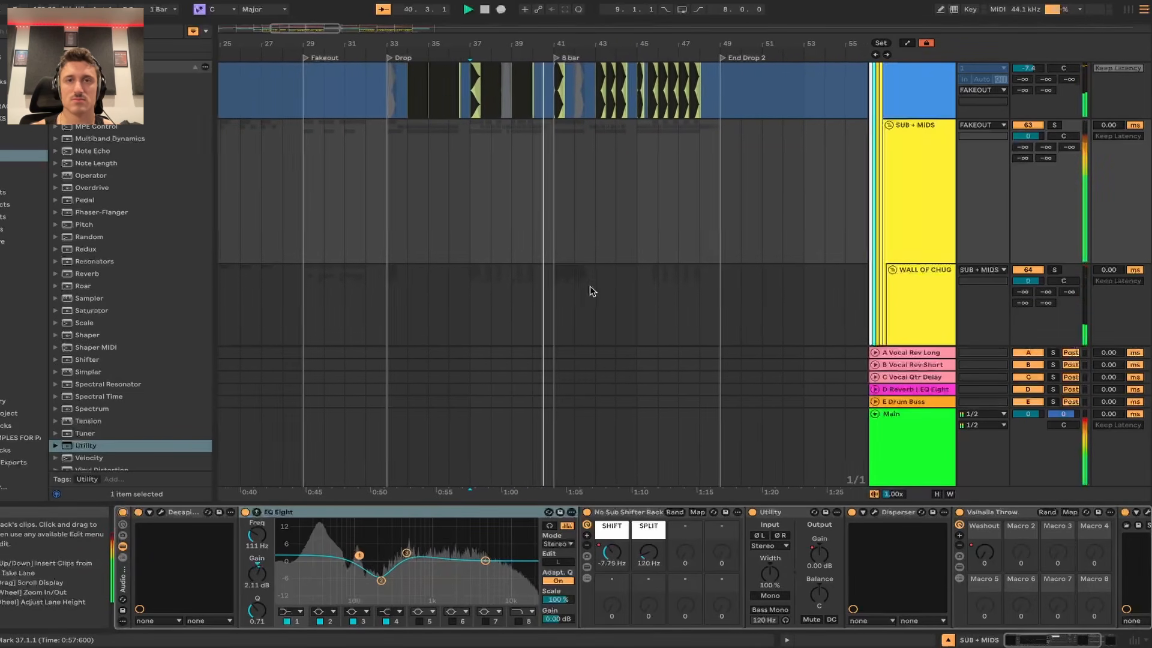
scroll(582, 230, down, 2)
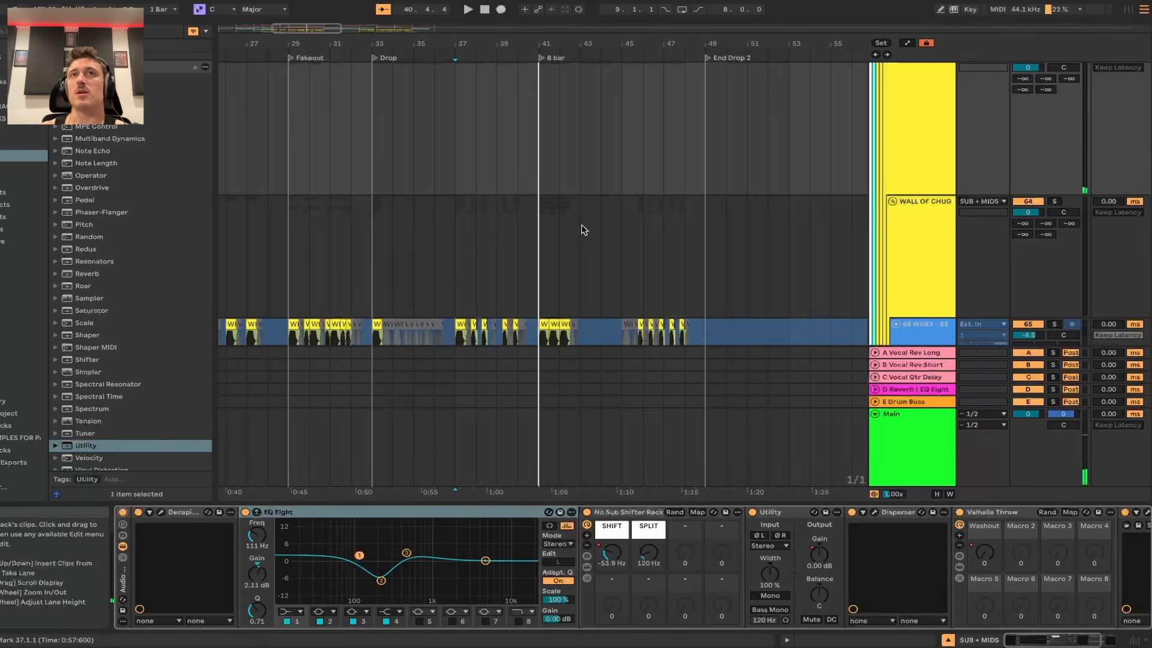